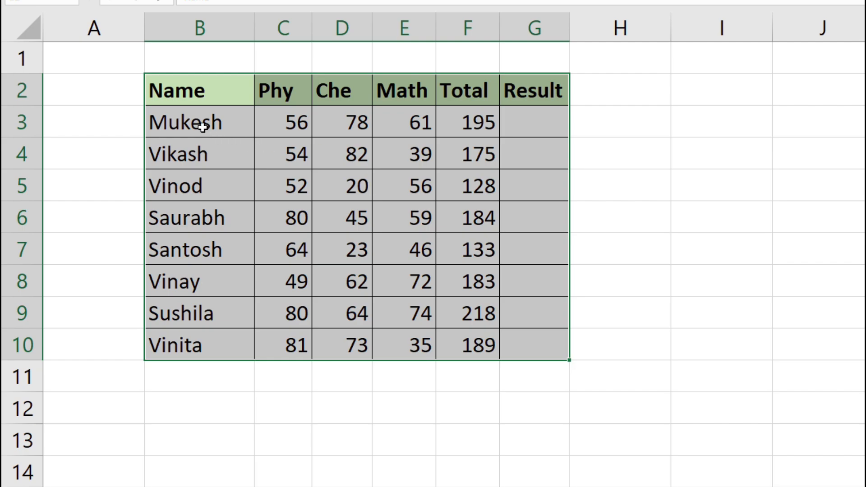
click(204, 125)
click(518, 123)
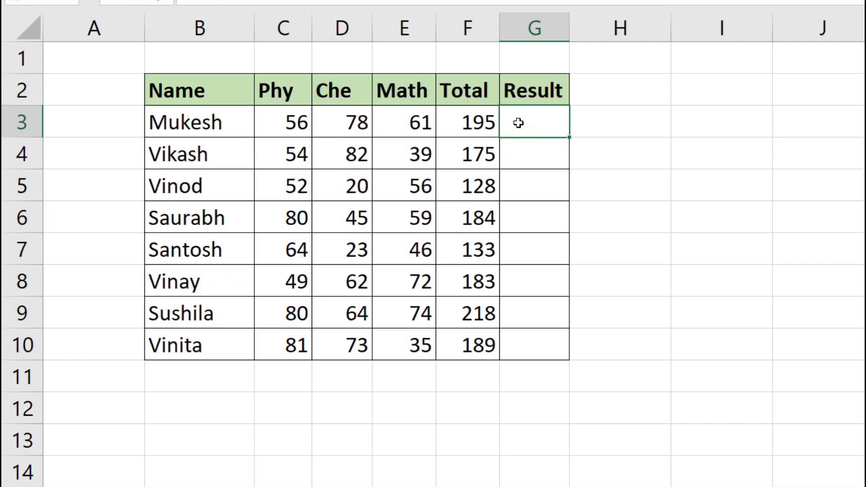
drag(518, 123, 530, 340)
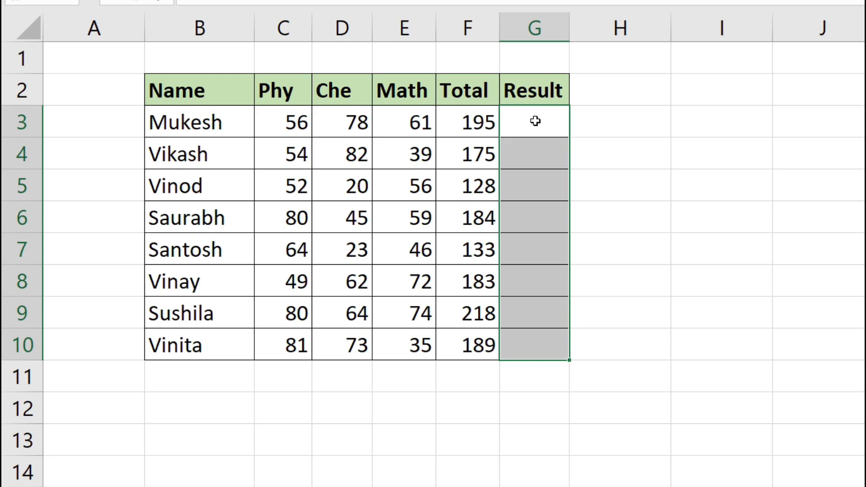
Step: Enter the formula =IF(F3>=140,"Pass","Fail") in cell G3 of the Result column
click(535, 121)
click(535, 121)
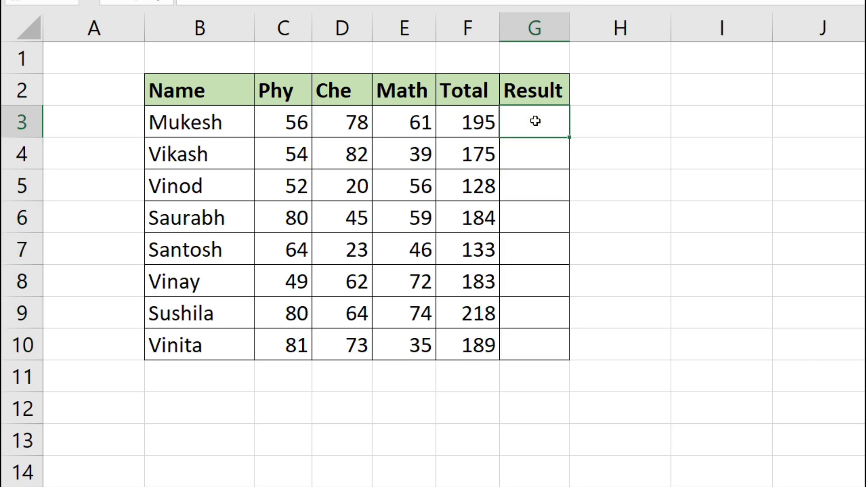
text(=if)
key(Tab)
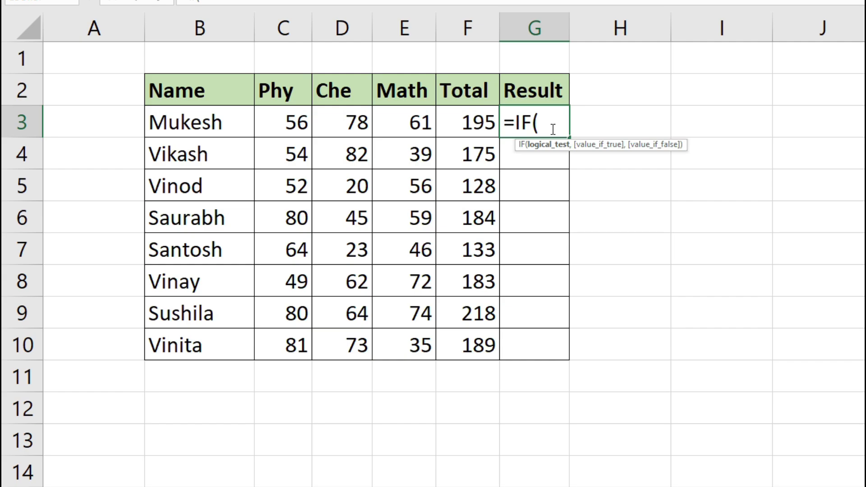
click(476, 122)
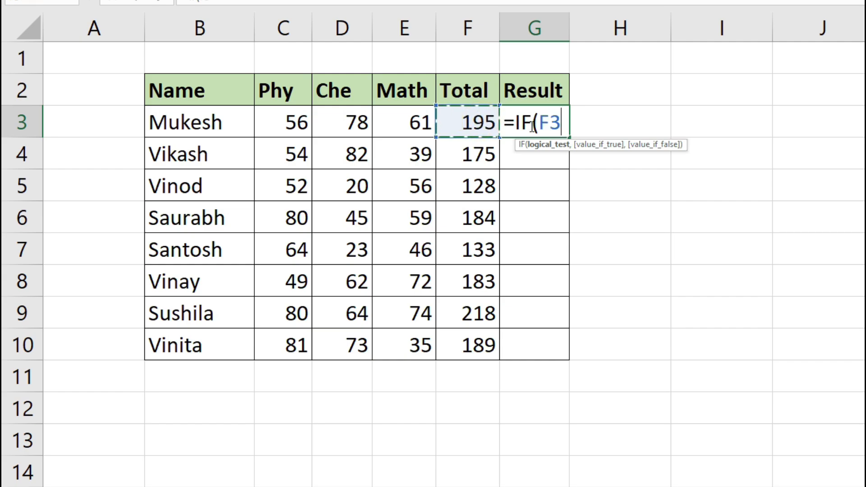
text(>=)
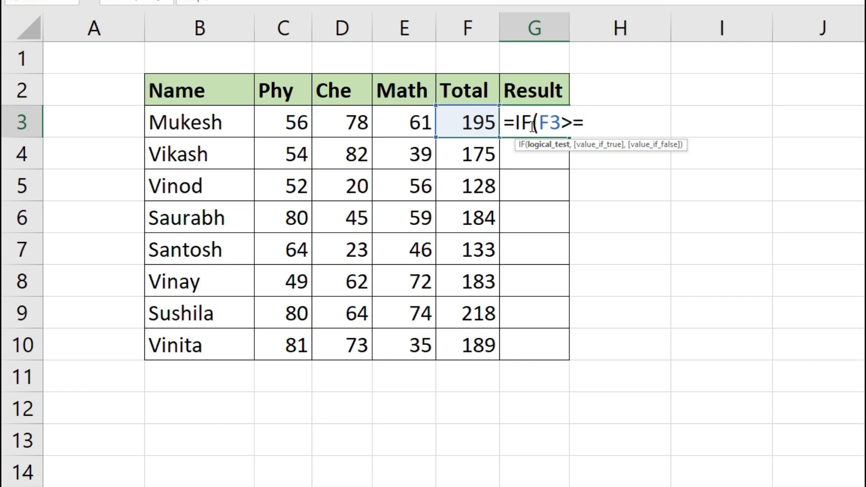
text(140)
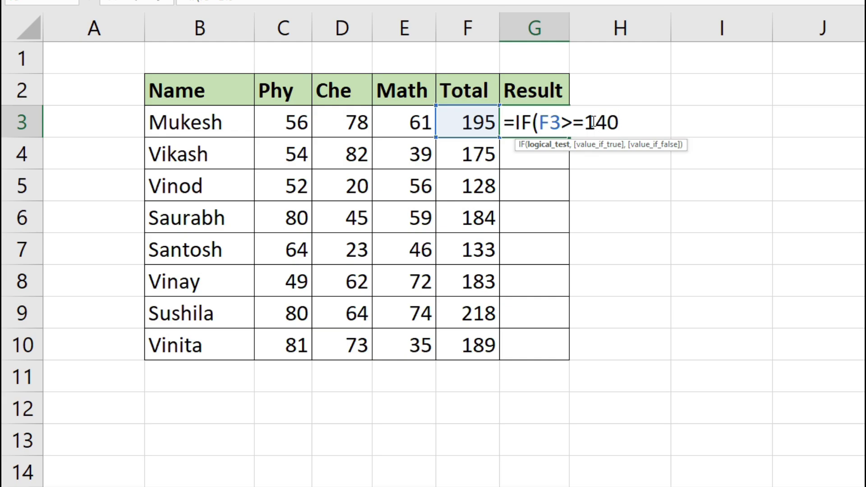
text(,"Pass",)
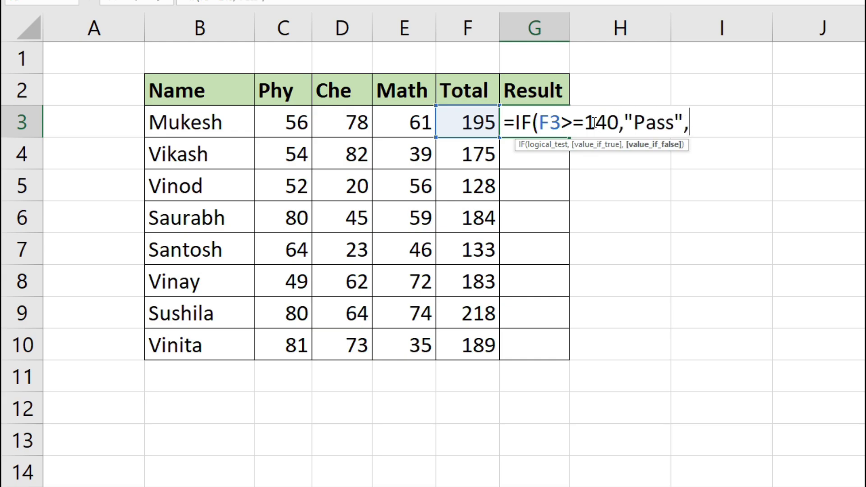
text("Fail)
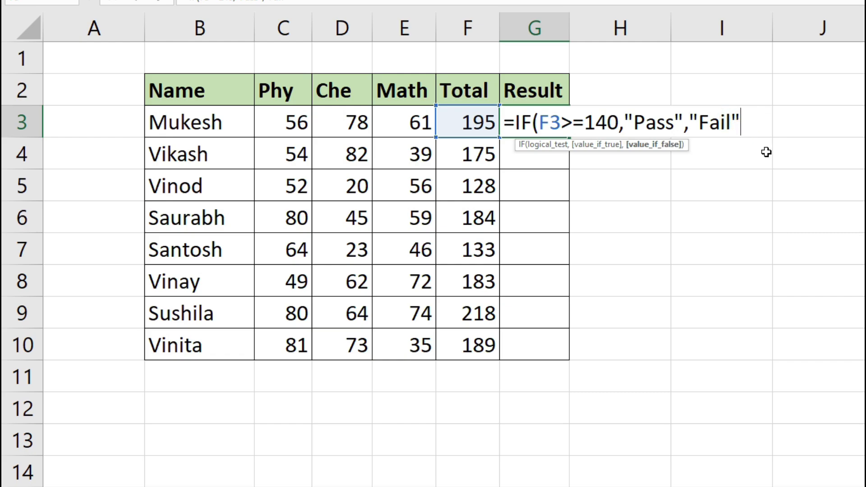
text("))
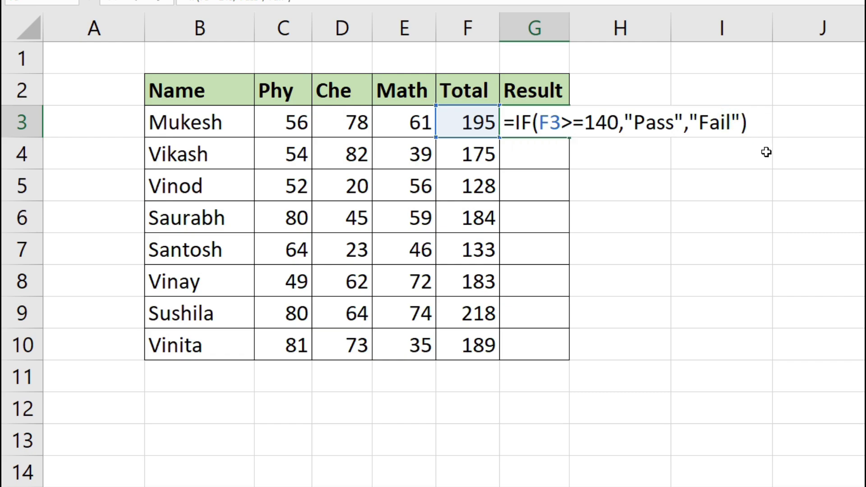
key(Return)
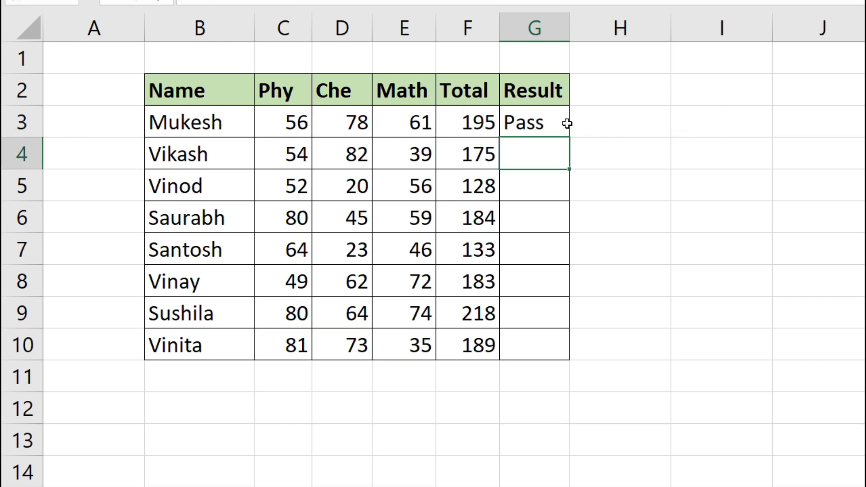
Step: Fill the Result formula from G3 down to G10
click(567, 123)
drag(569, 137, 566, 352)
click(534, 146)
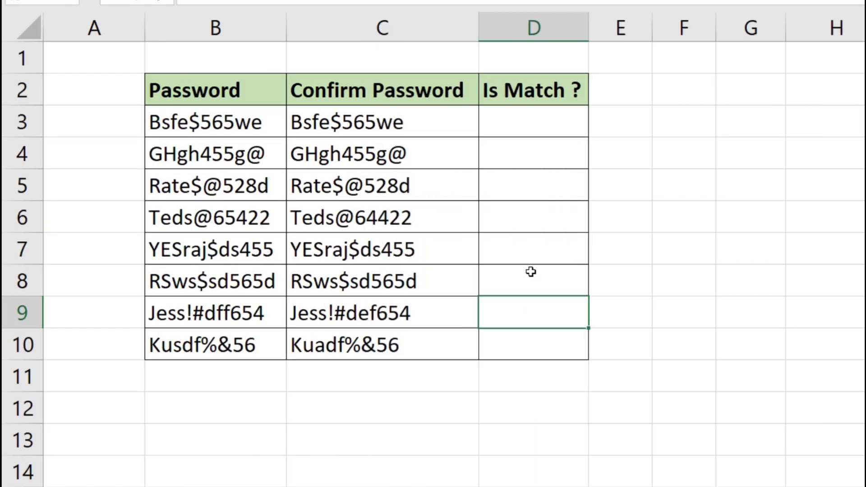
Step: Examine the Password and Confirm Password columns row by row, along with the Is Match ? cells D3:D10
drag(224, 88, 216, 338)
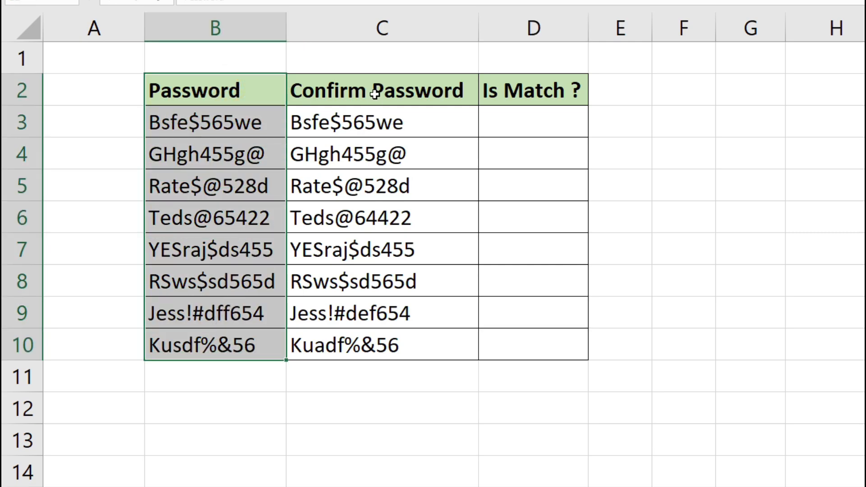
drag(374, 90, 353, 347)
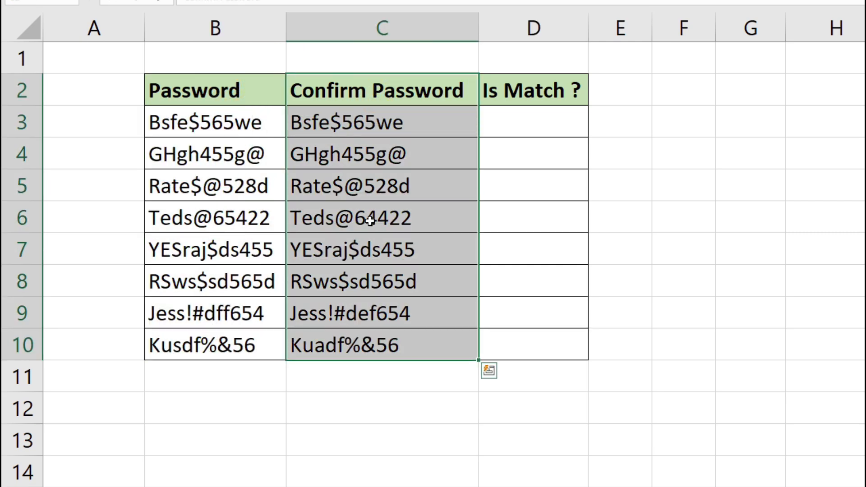
click(380, 130)
click(207, 120)
key(shift+Right)
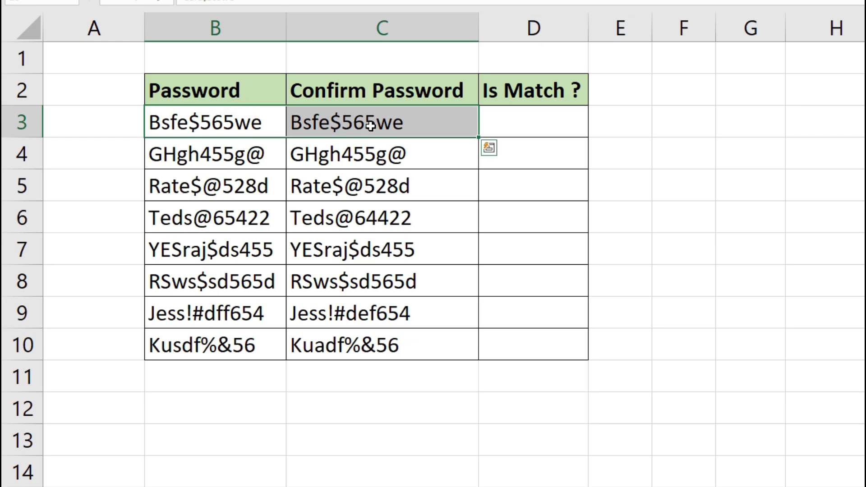
click(505, 120)
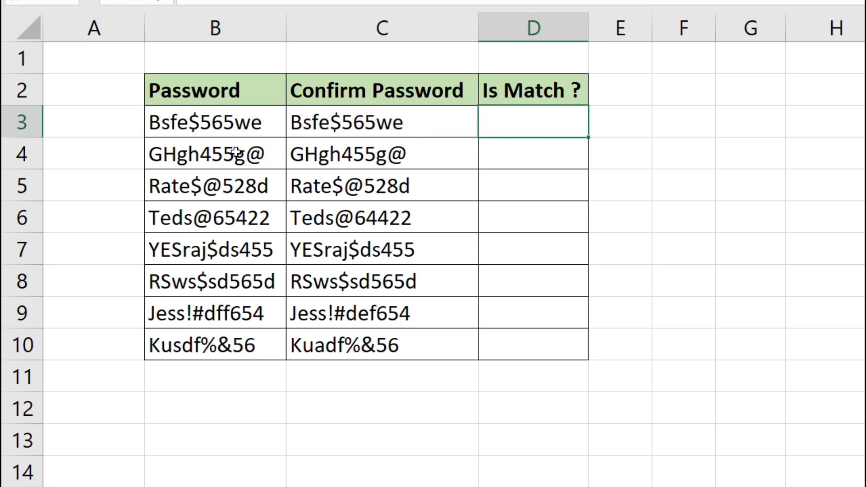
drag(234, 154, 381, 154)
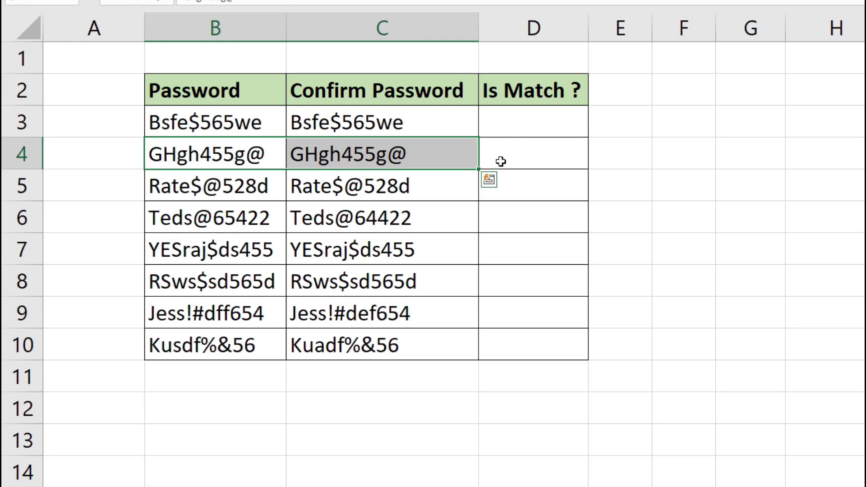
click(517, 156)
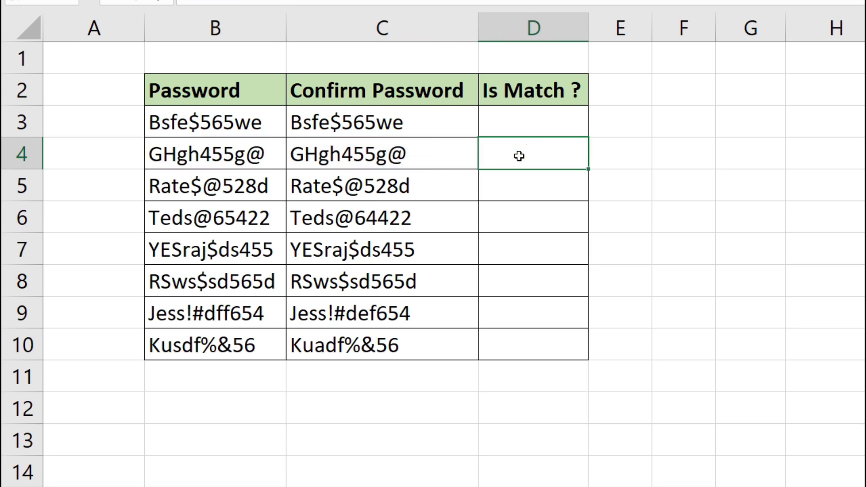
drag(213, 118, 373, 313)
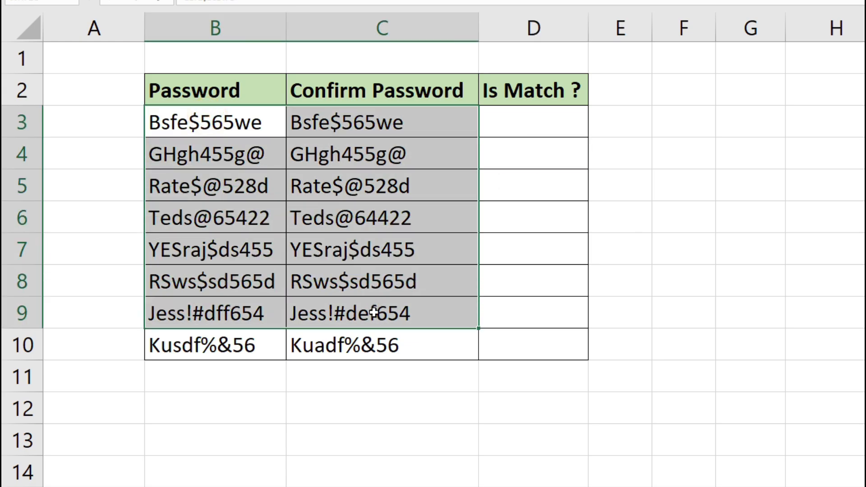
drag(514, 118, 532, 342)
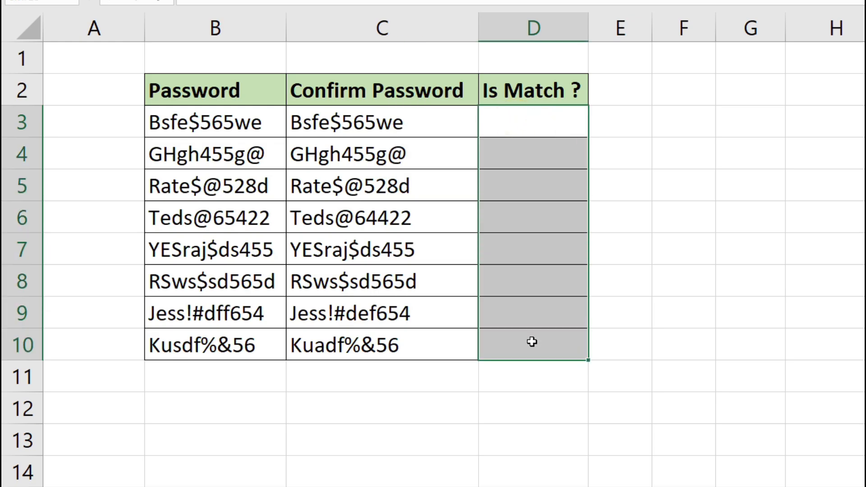
click(530, 163)
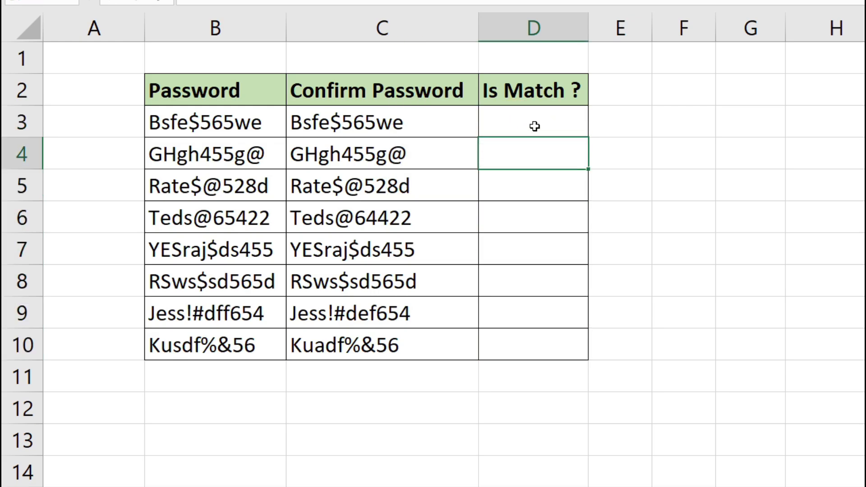
Step: Enter the formula =IF(B3=C3,"Yes","No") in cell D3 of the Is Match ? column
click(530, 121)
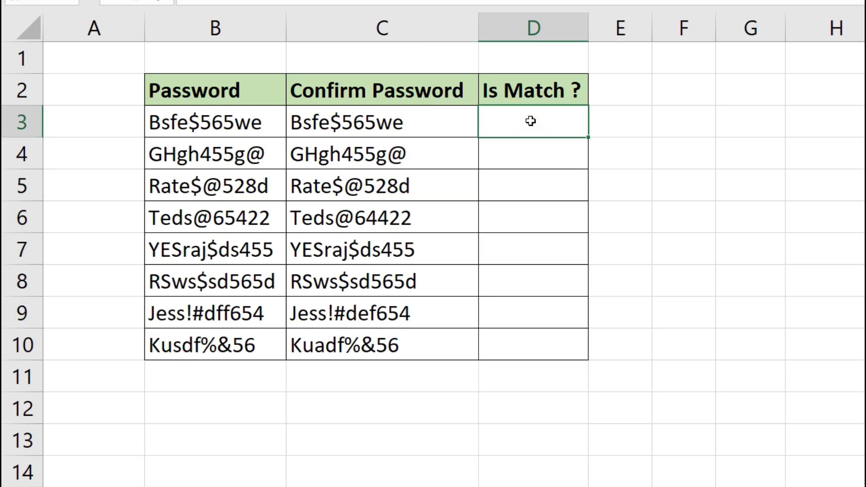
text(=IF()
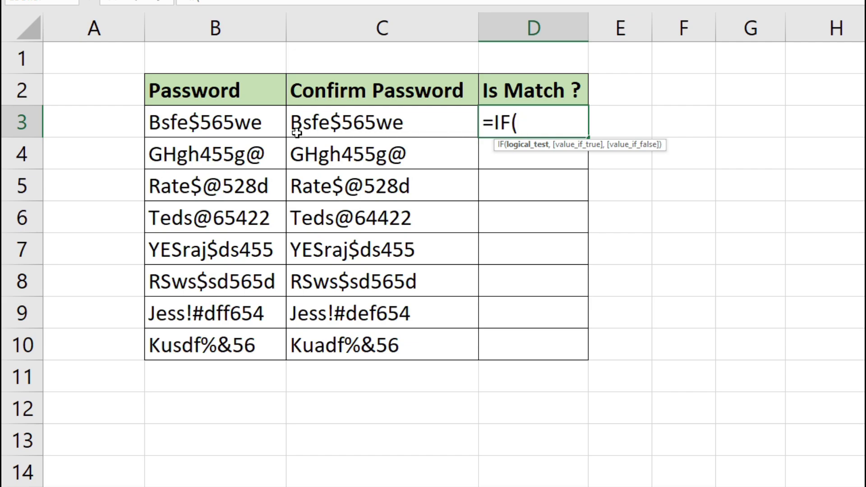
click(249, 126)
text(=)
click(332, 126)
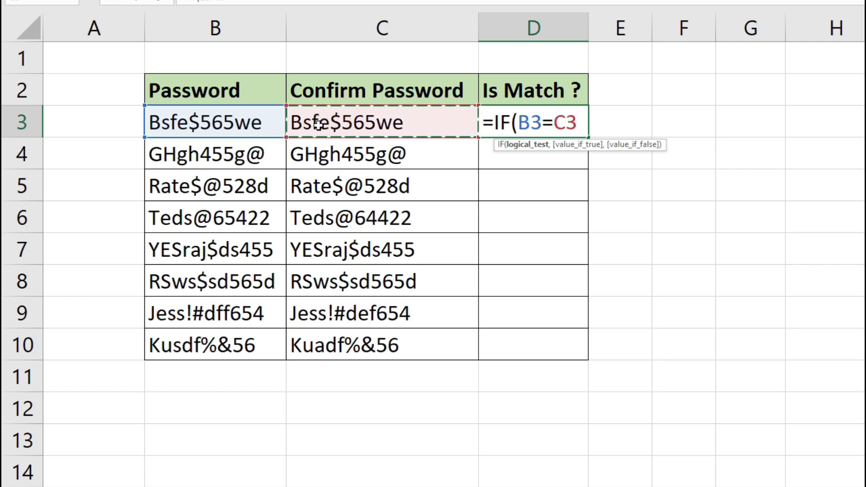
text(,"Yes")
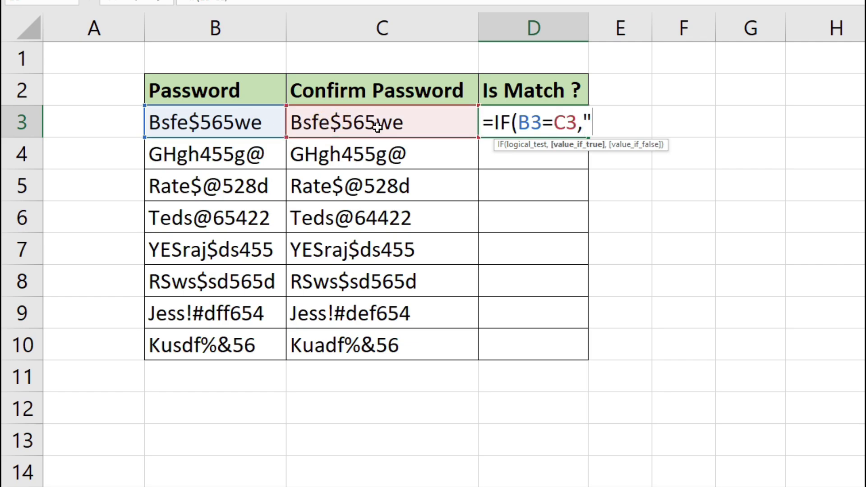
text(,)
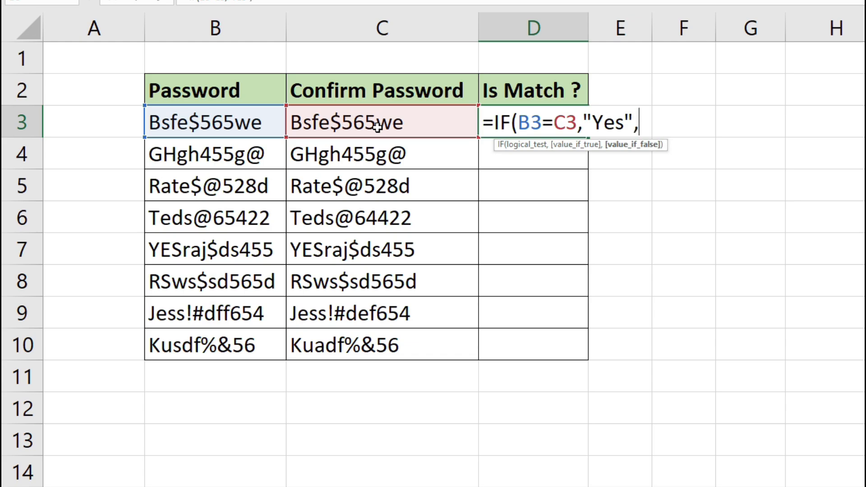
text("No")
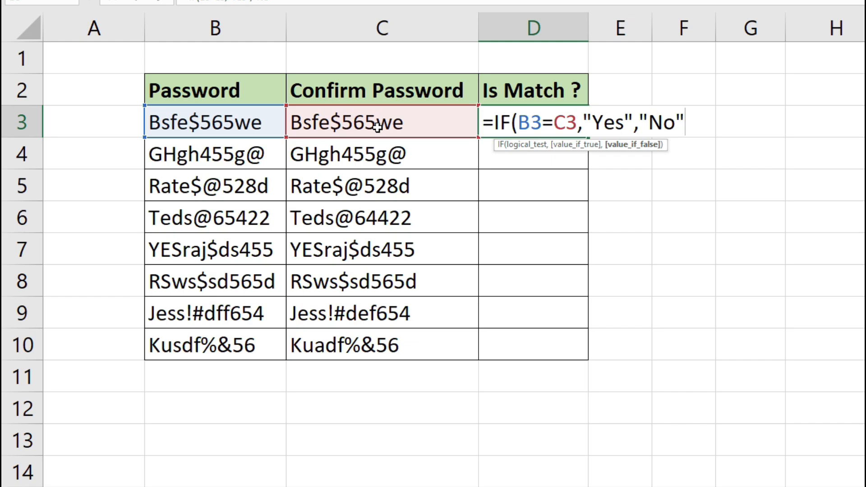
text())
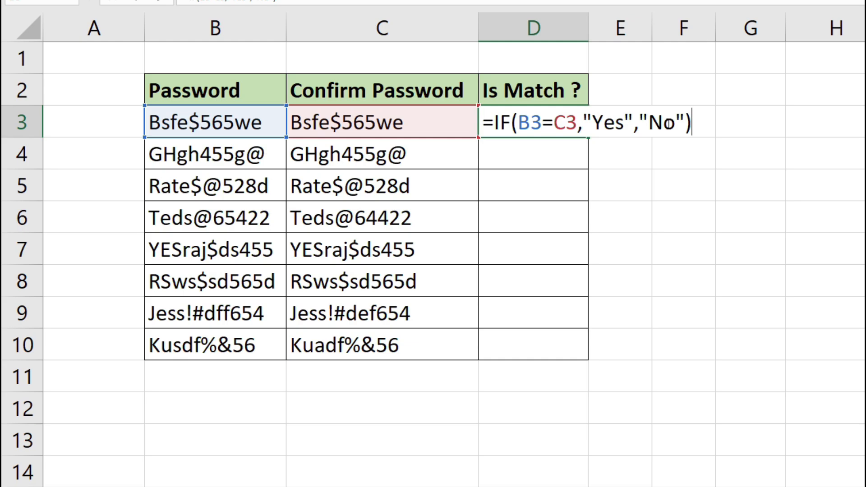
key(Return)
Step: Fill the Is Match ? formula from D3 down to D10 and review the individual results
drag(603, 121, 568, 349)
click(567, 134)
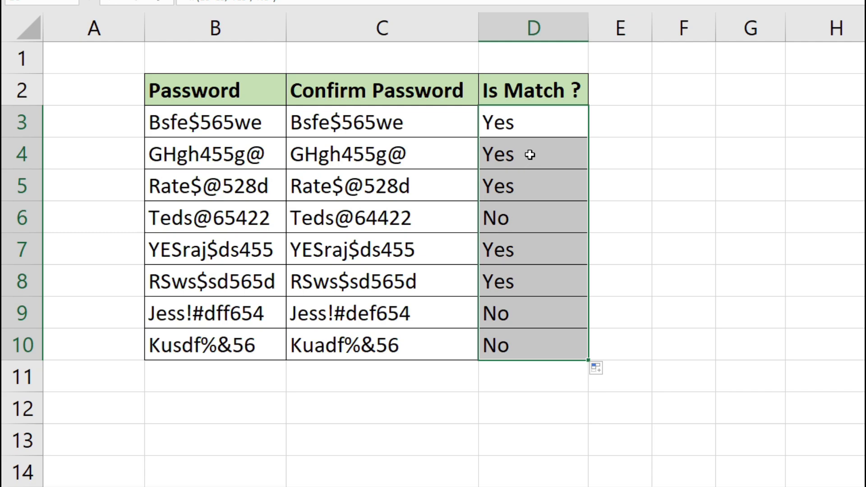
click(532, 207)
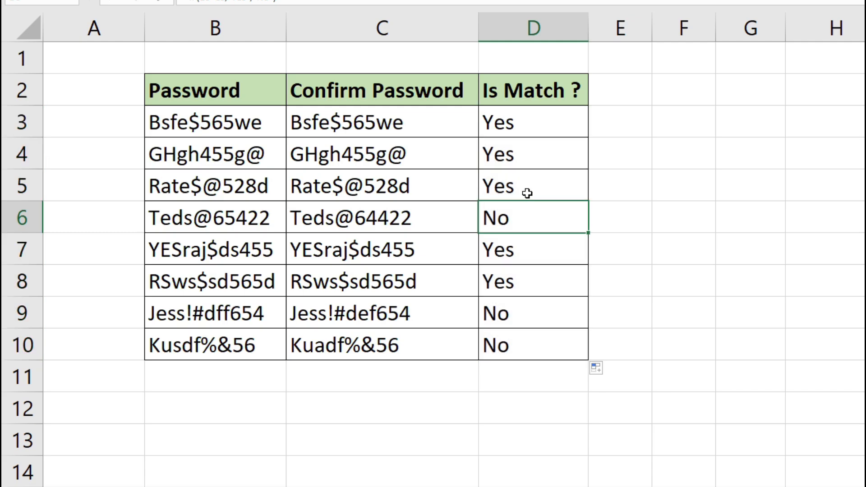
click(522, 184)
click(526, 162)
Step: Clear the contents of the Is Match ? cells D3:D10
drag(531, 124, 519, 337)
key(Delete)
click(505, 242)
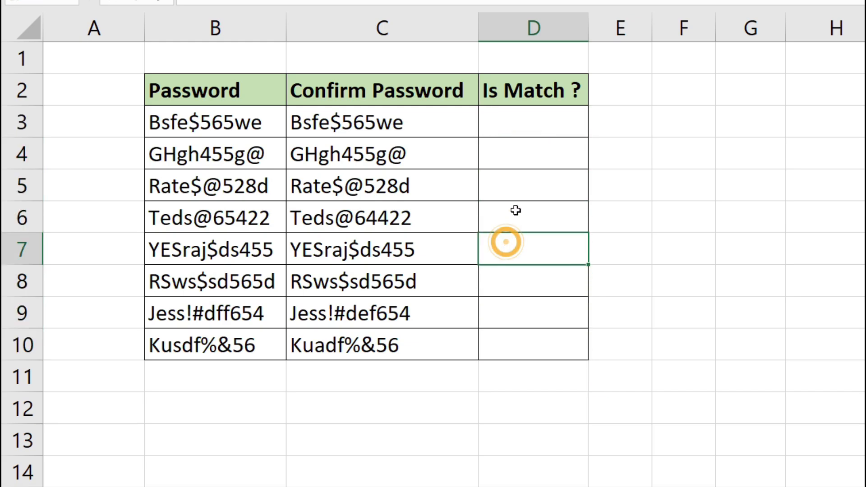
click(512, 187)
click(514, 154)
Step: Start an IF formula in cell D3 of the Is Match ? column that tests whether B3=C3
click(516, 123)
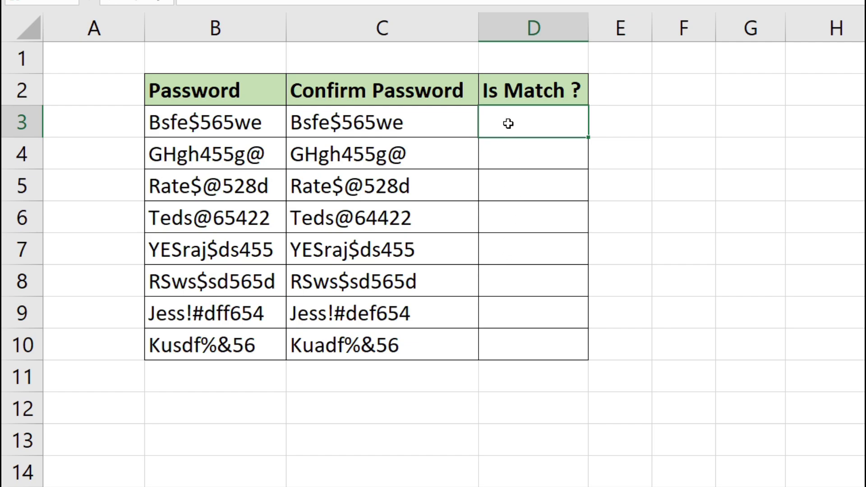
text(=if)
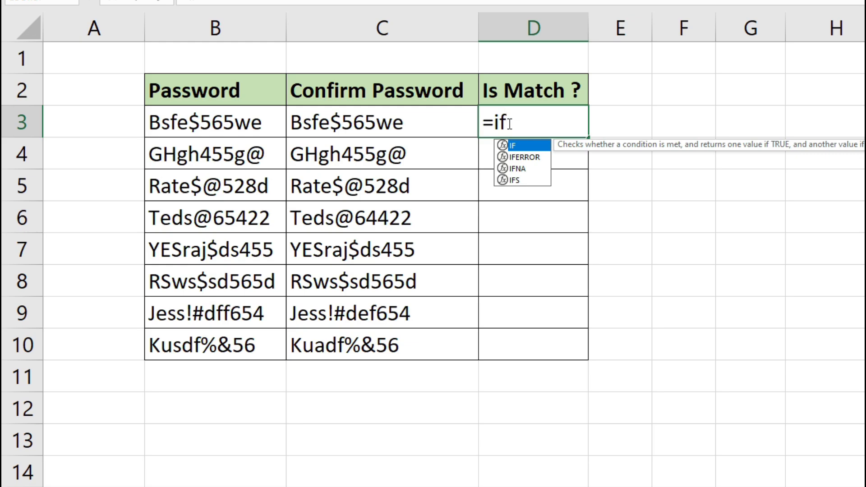
key(Tab)
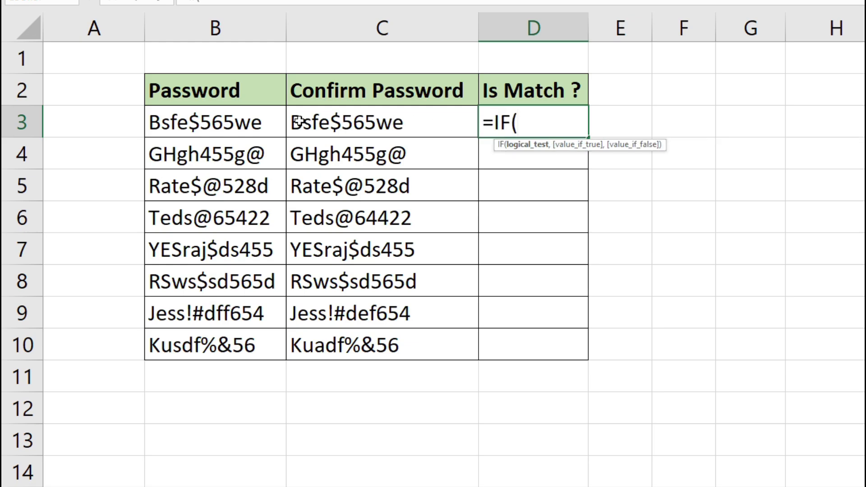
click(257, 122)
text(=)
click(397, 125)
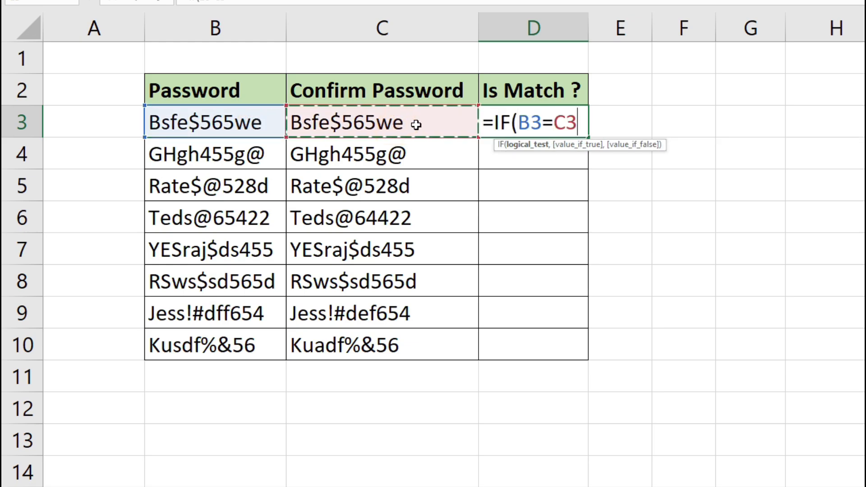
text(,)
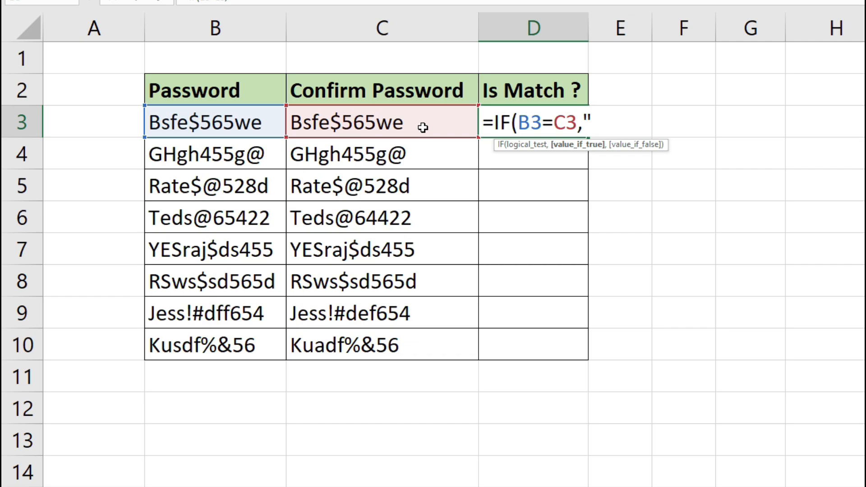
Step: Insert the check mark and cross mark button emojis into the D3 formula after the opening quotation mark
key(super+period)
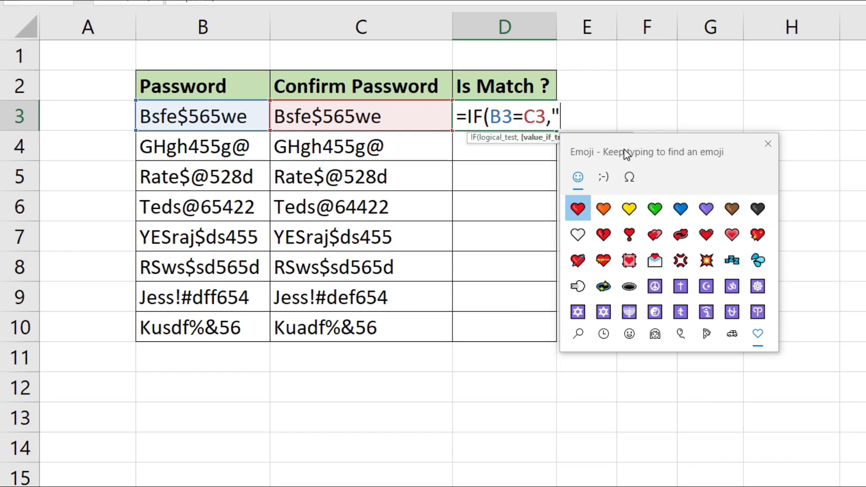
drag(673, 149, 671, 114)
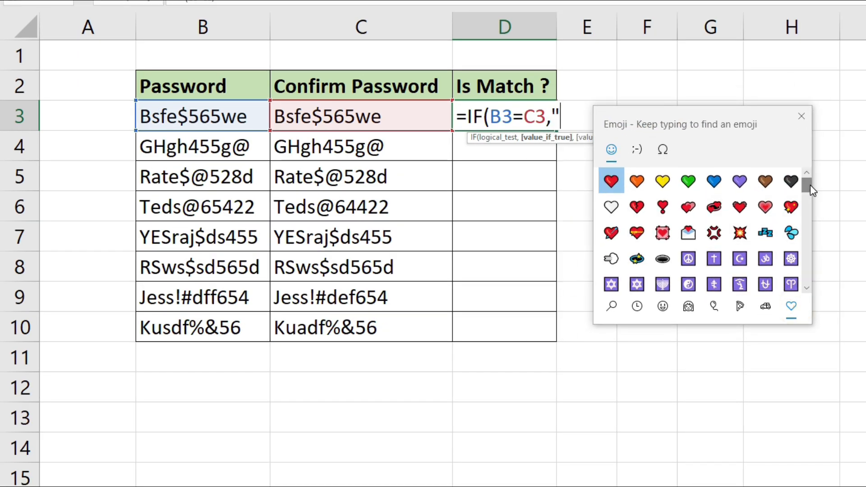
drag(810, 185, 812, 224)
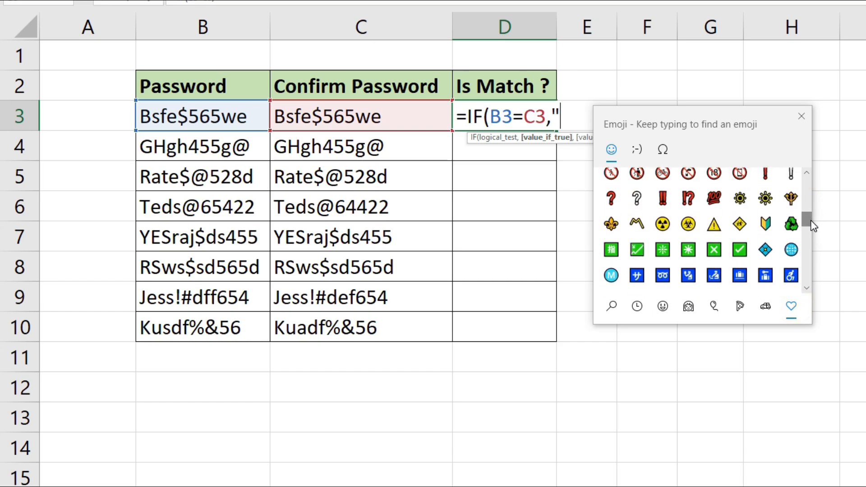
click(739, 251)
click(714, 250)
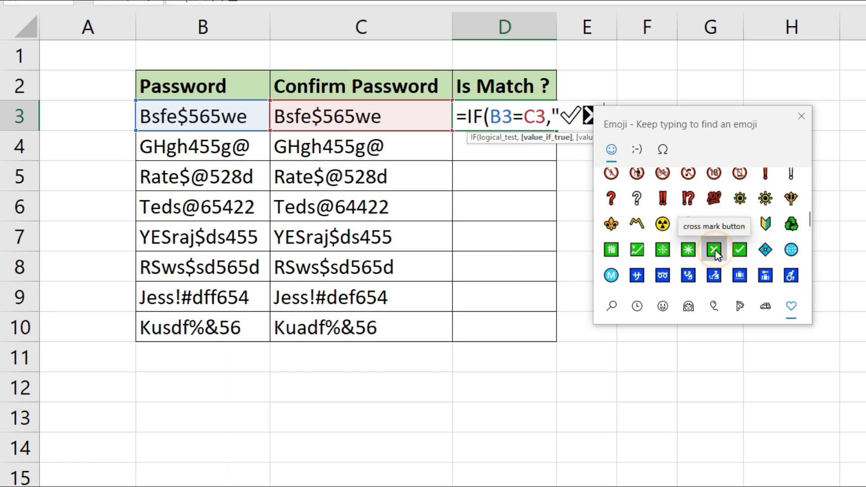
drag(663, 121, 721, 122)
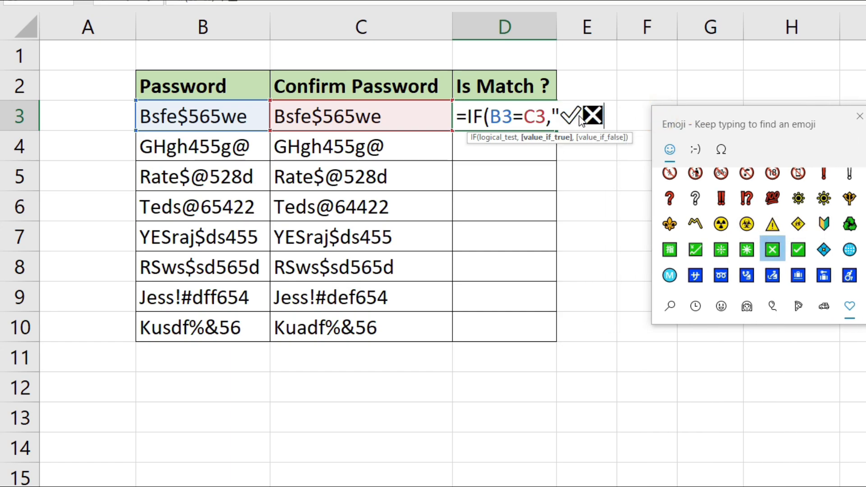
click(859, 118)
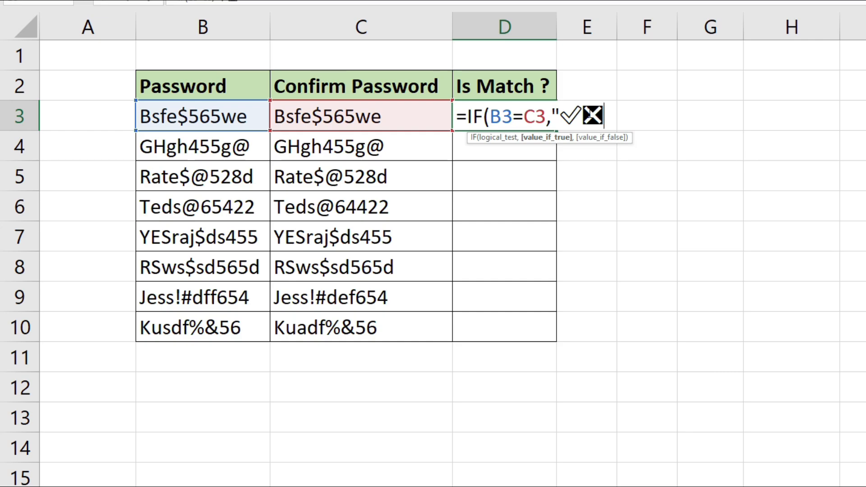
Step: Complete the D3 formula with the quoted check mark as the true value and the quoted cross mark as the false value
click(582, 116)
text(")
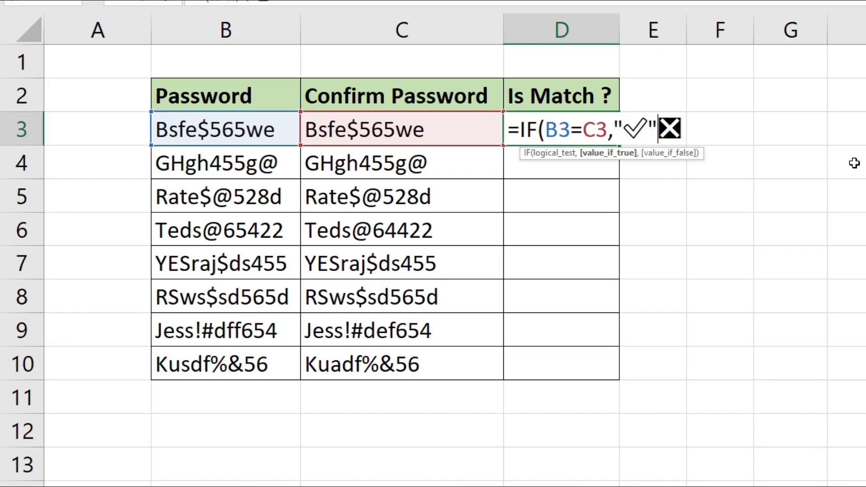
text(,")
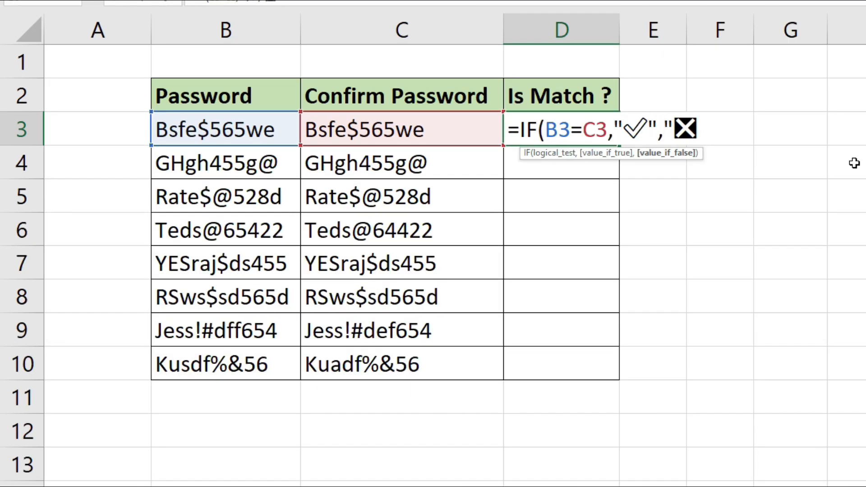
key(Right)
text("))
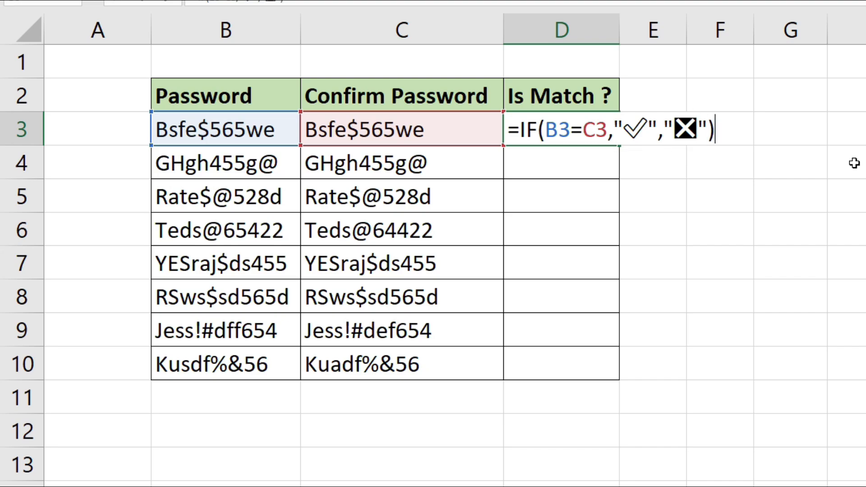
key(Return)
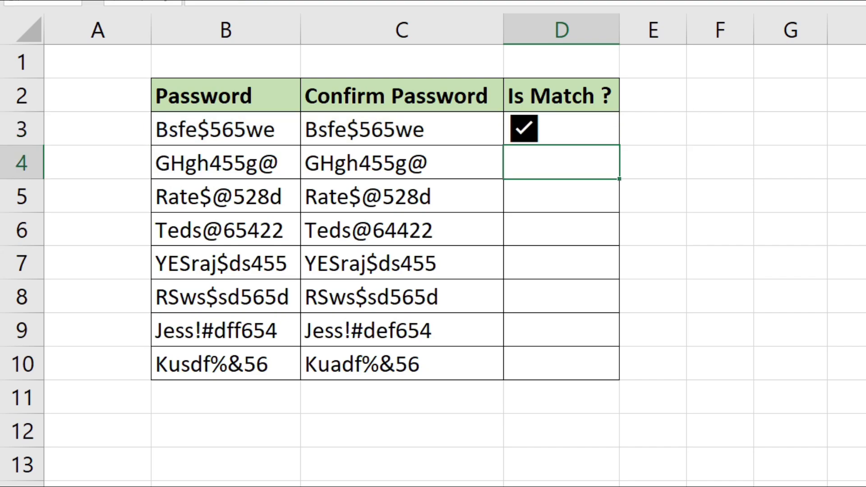
Step: Fill the emoji-based match formula from D3 down to D10 and review the column's results
click(603, 130)
drag(621, 149, 607, 369)
click(584, 308)
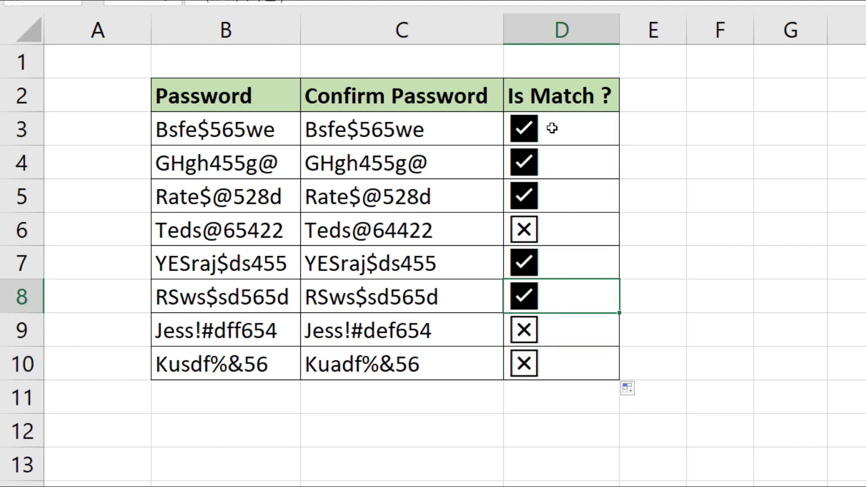
drag(576, 130, 591, 355)
click(585, 333)
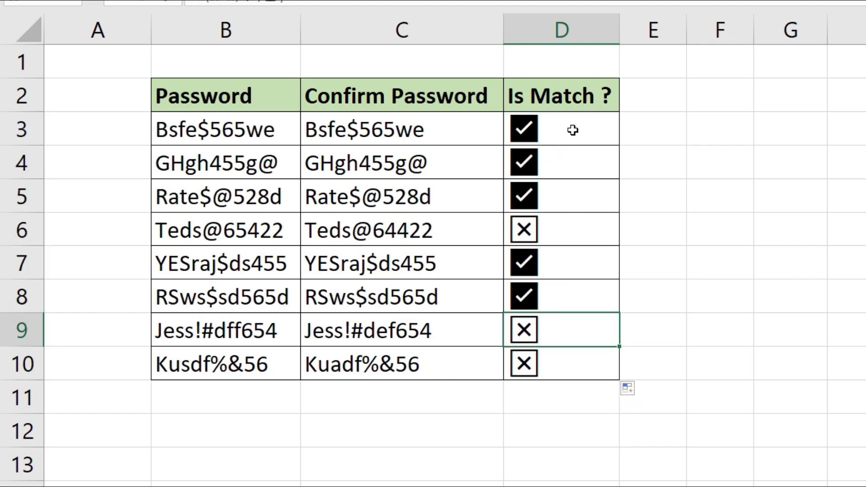
drag(571, 127, 581, 346)
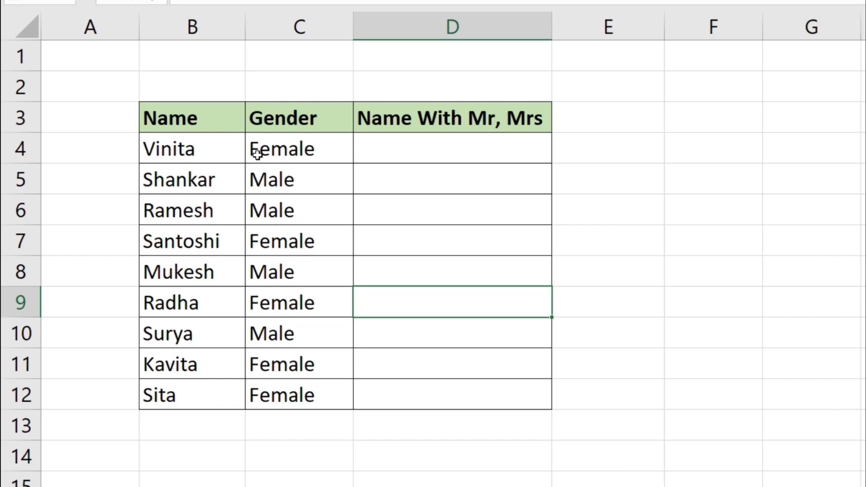
Step: Examine the table with the Name, Gender and Name With Mr, Mrs columns, starting from row 4
drag(204, 118, 468, 341)
click(429, 303)
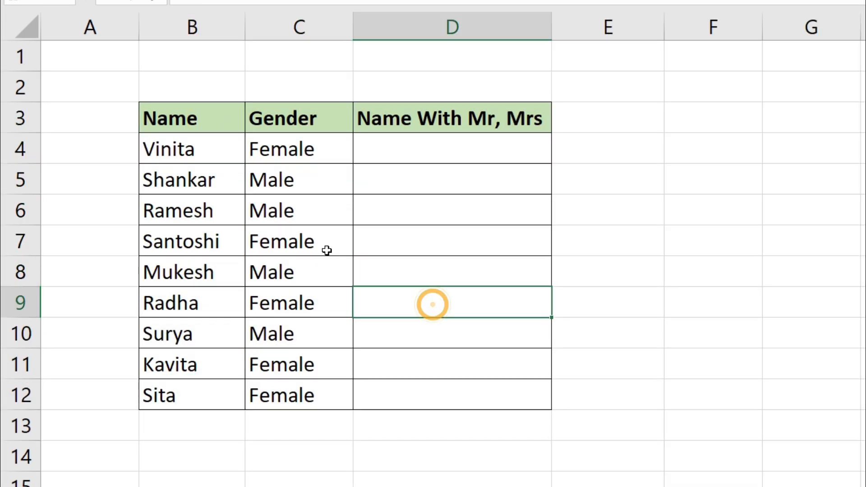
click(211, 157)
click(307, 156)
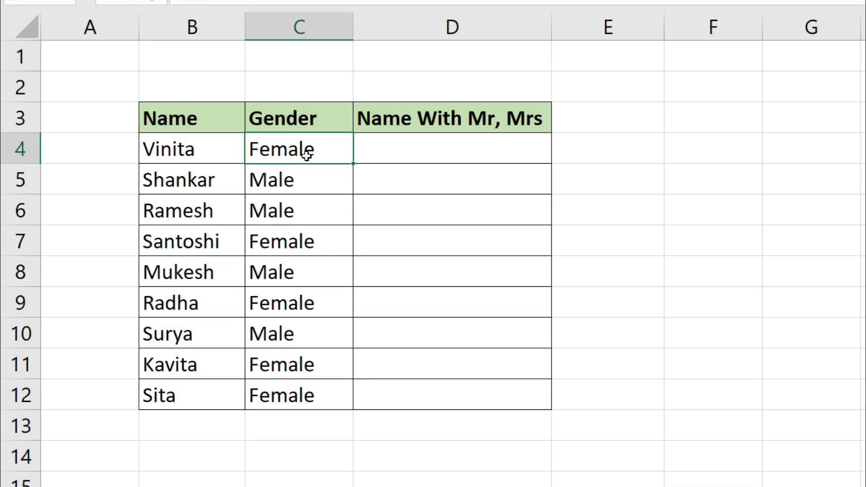
key(Right)
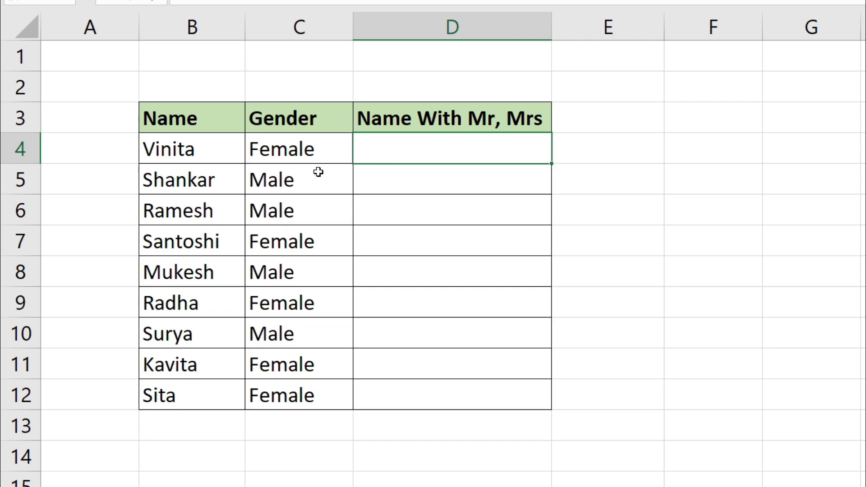
click(400, 186)
Step: Begin the formula =IF(C4="Male","Mr "&B4, in cell D4 of the Name With Mr, Mrs column
click(400, 154)
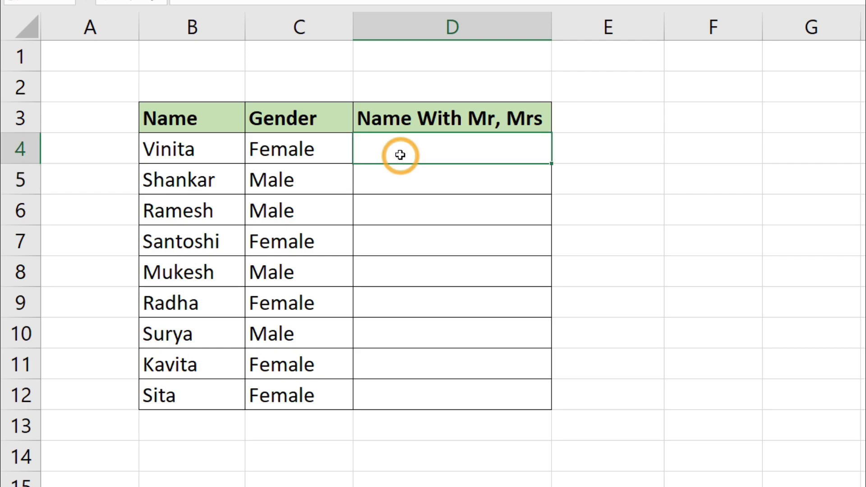
text(=)
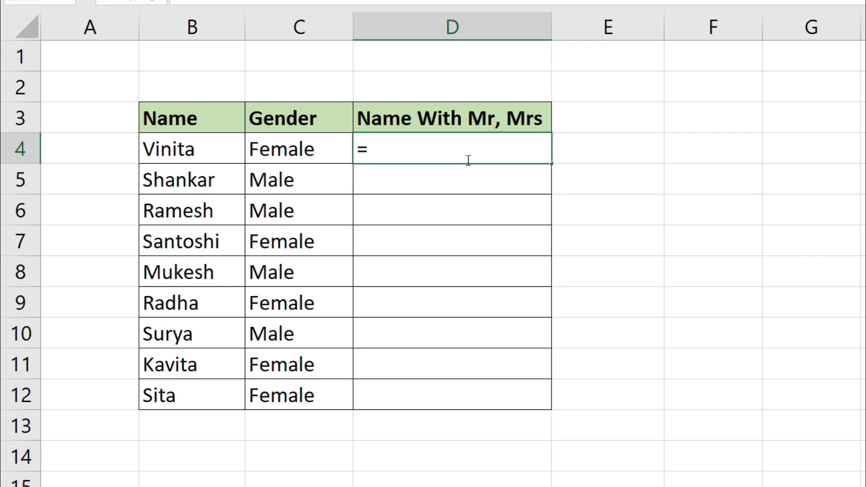
text(if)
key(Tab)
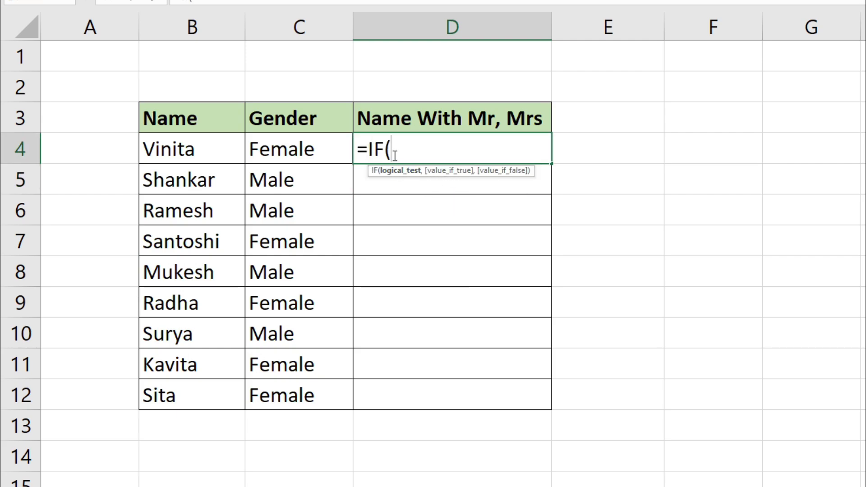
click(311, 150)
text(=)
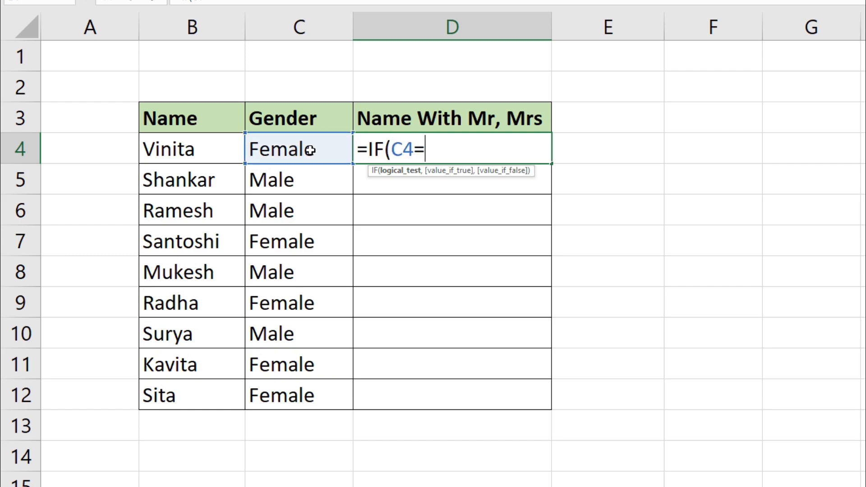
text("Mal)
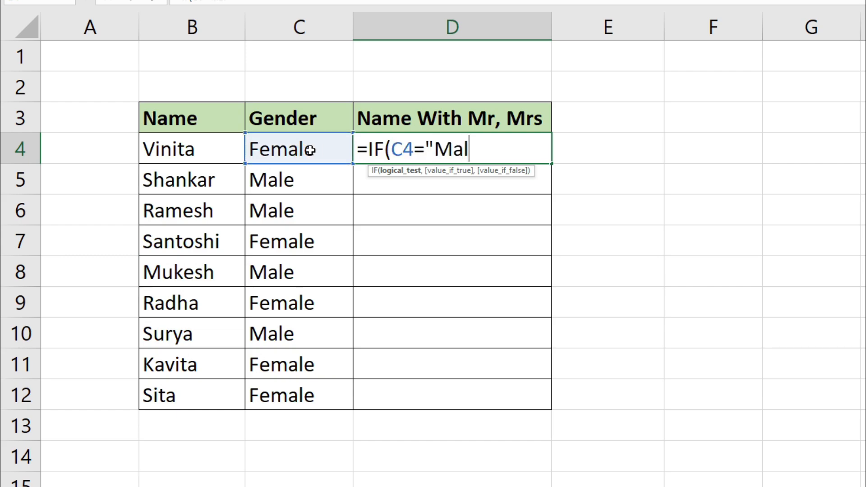
text(e","Mr)
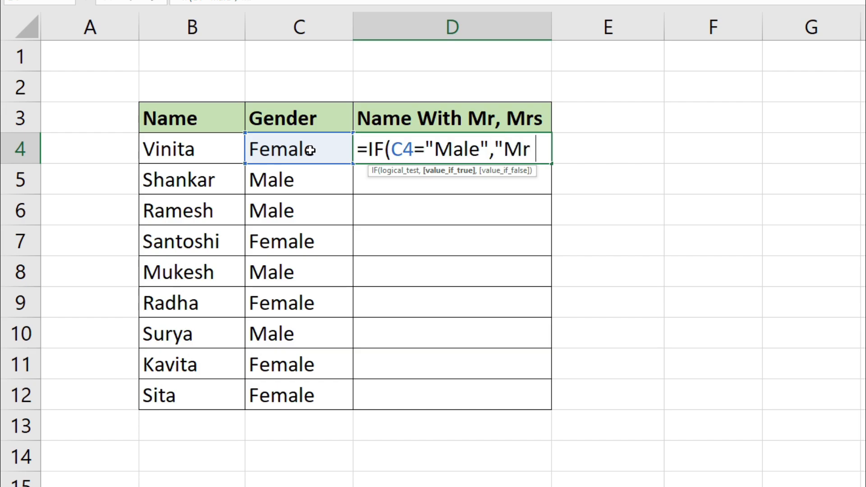
text( "&)
click(208, 151)
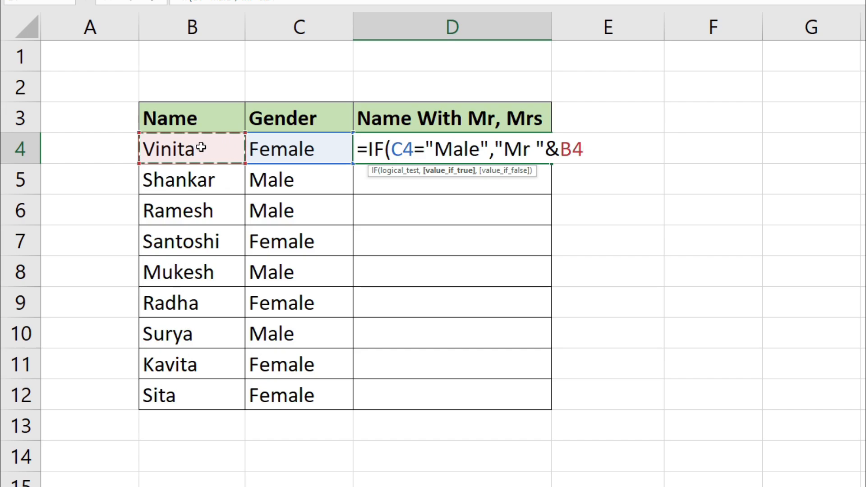
text(,)
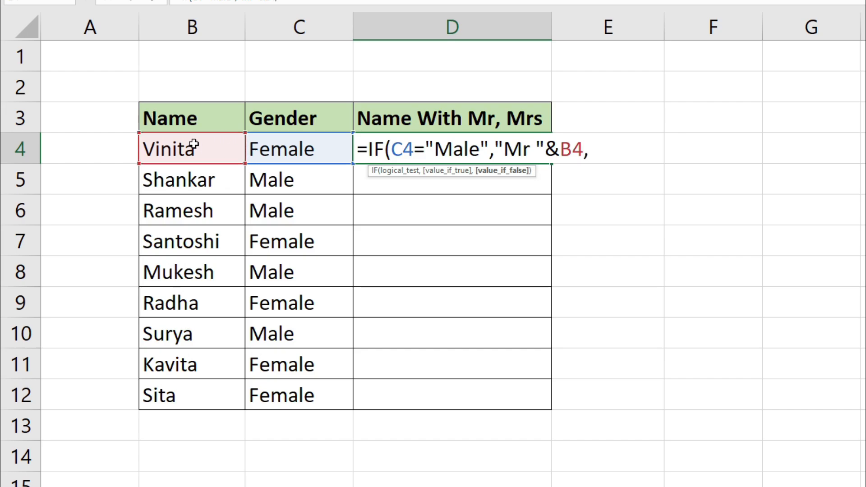
Step: Complete the D4 formula with the nested condition IF(C4="Female","Mrs "&B4)) as the false value
text(if)
key(Tab)
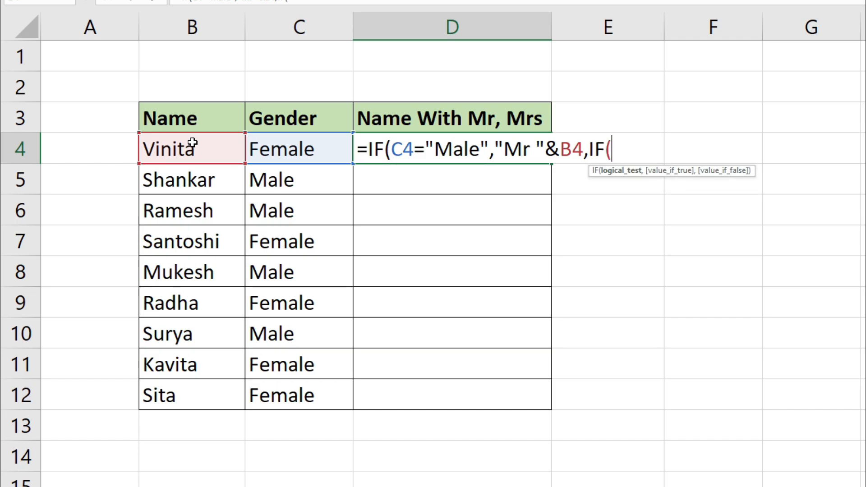
click(284, 140)
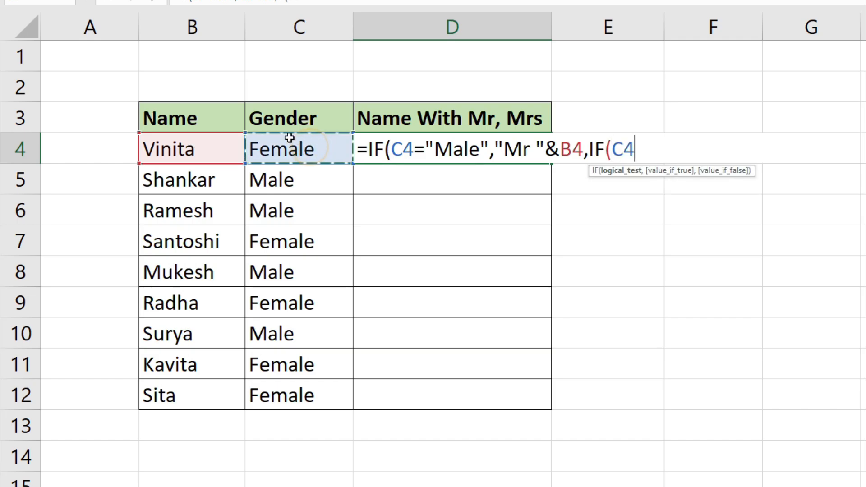
text(=")
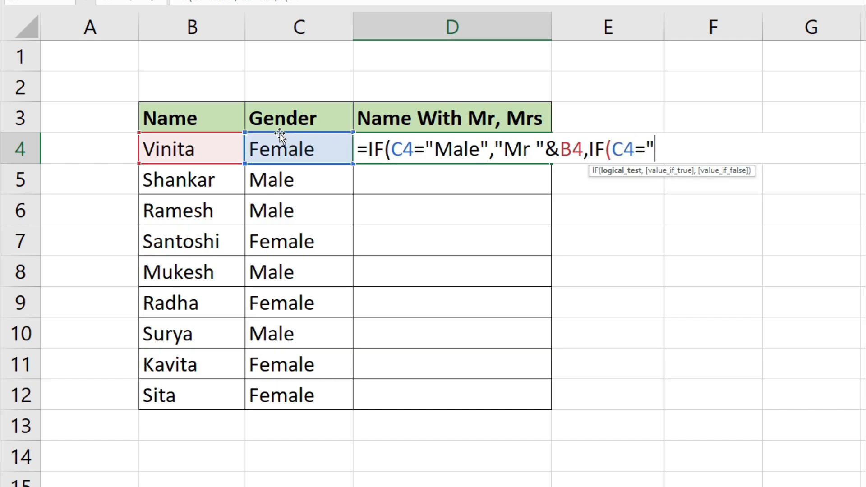
text(Female)
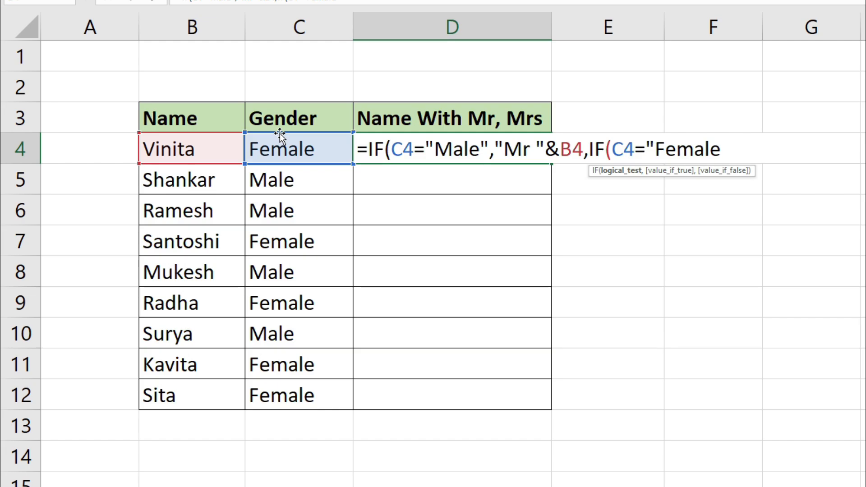
text(",)
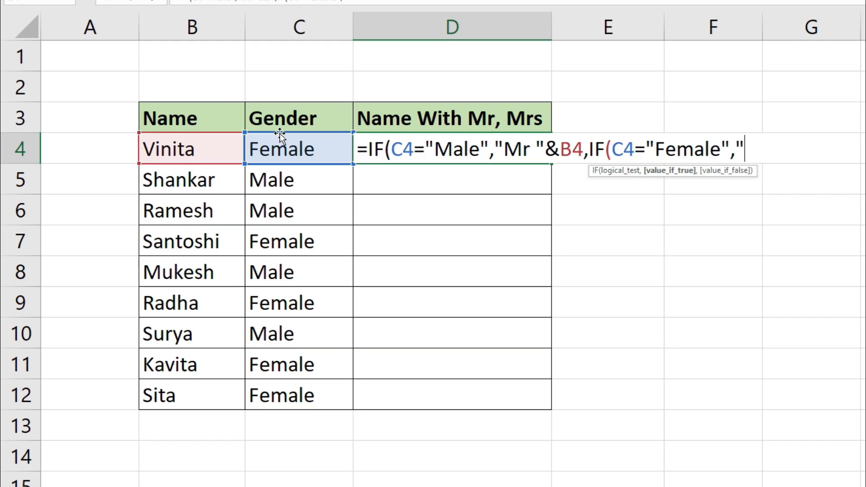
text("Mrs "&)
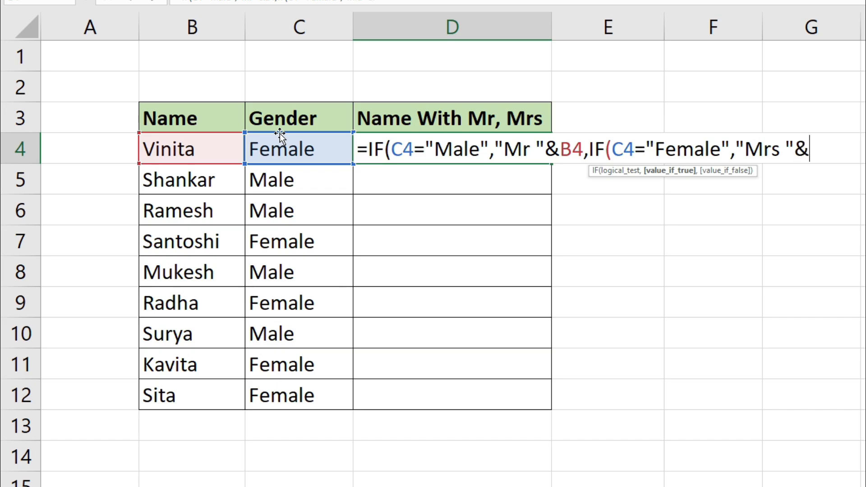
click(194, 145)
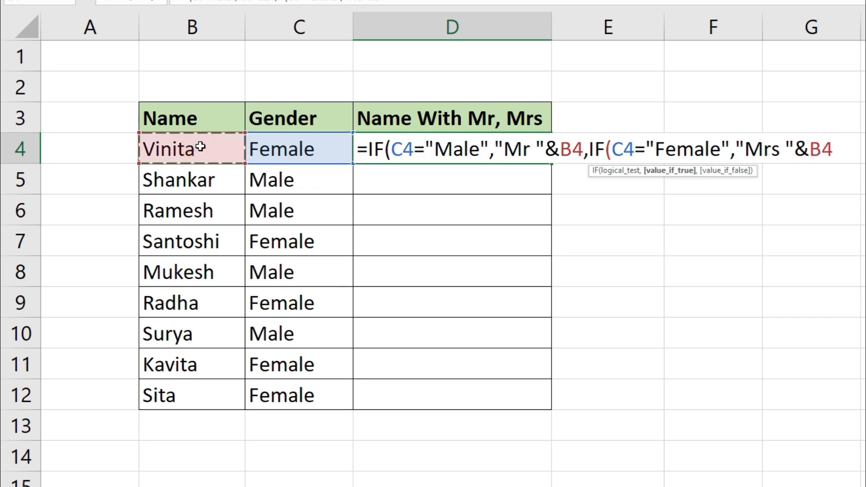
text()))
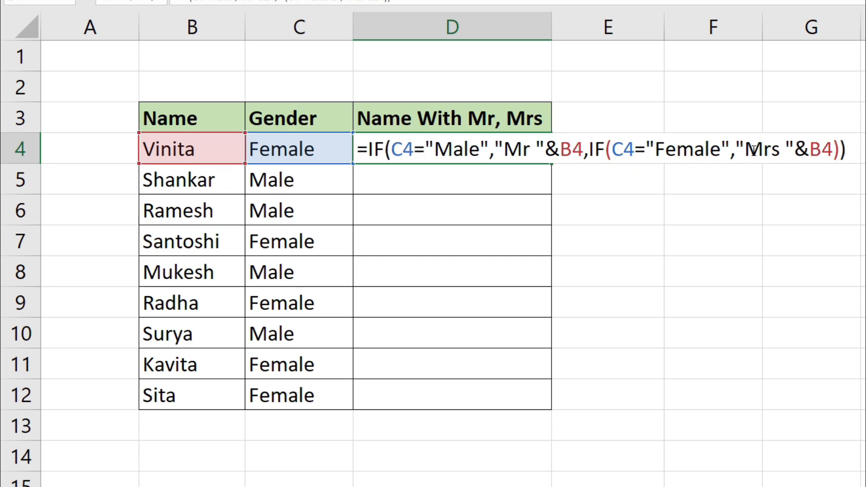
key(Return)
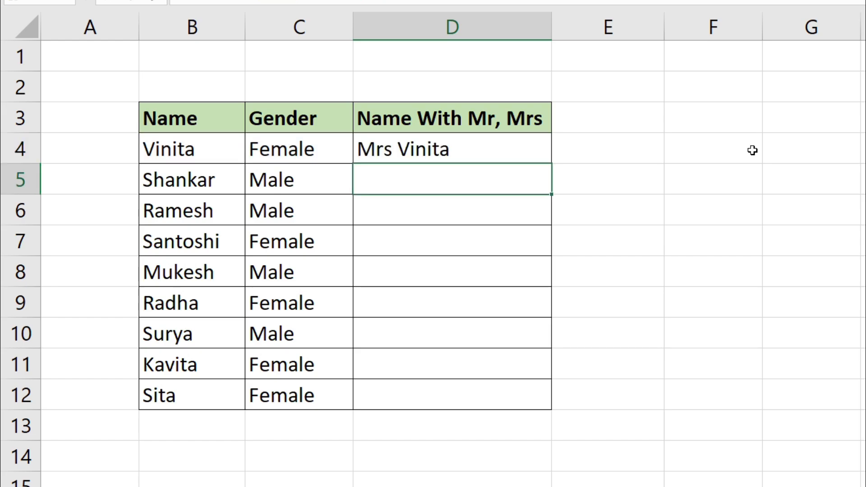
Step: Fill the Mr/Mrs formula from D4 down to D12 and review the prefixed names in the column
click(480, 149)
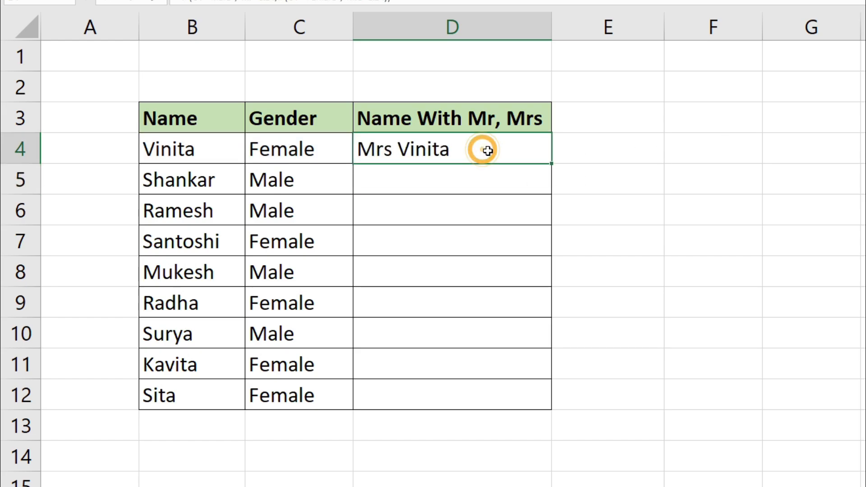
drag(550, 163, 543, 401)
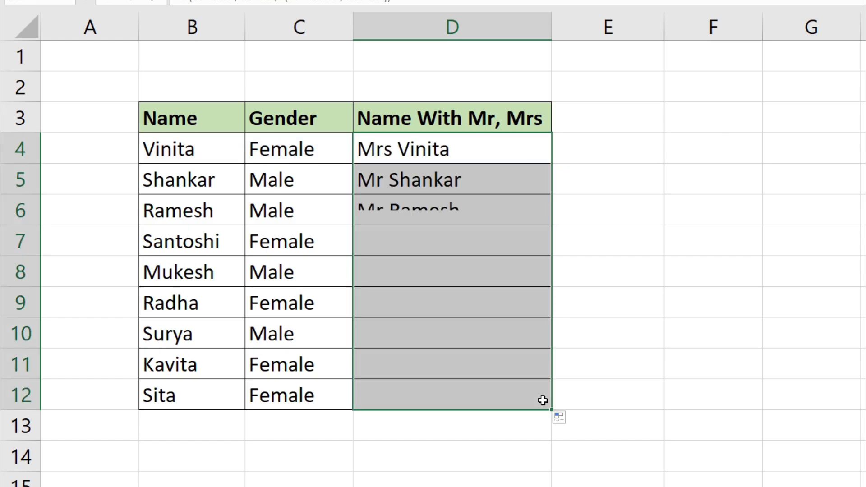
click(409, 200)
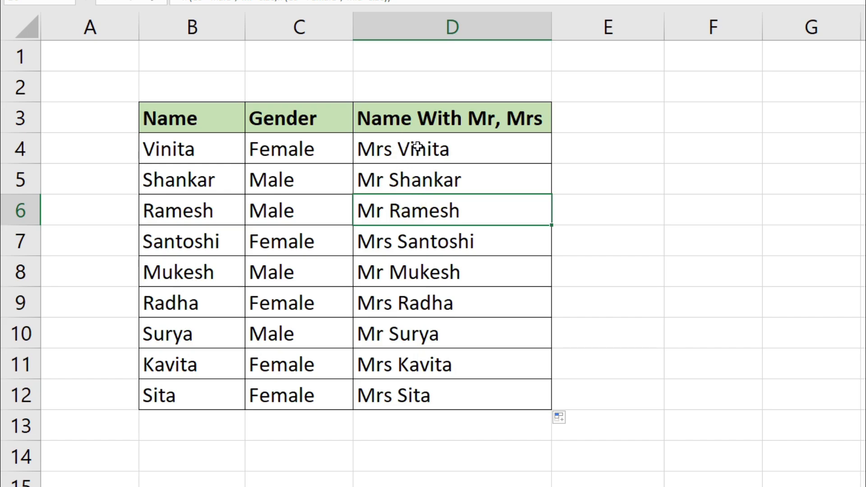
drag(438, 145, 451, 381)
click(444, 273)
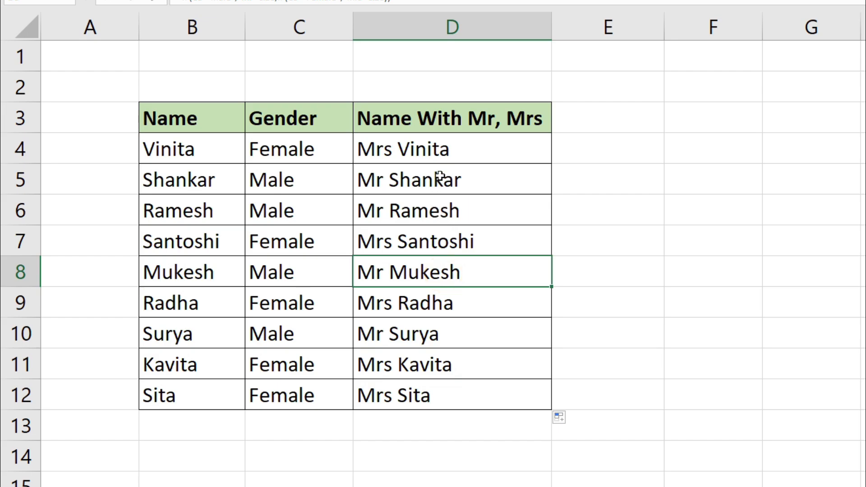
click(442, 151)
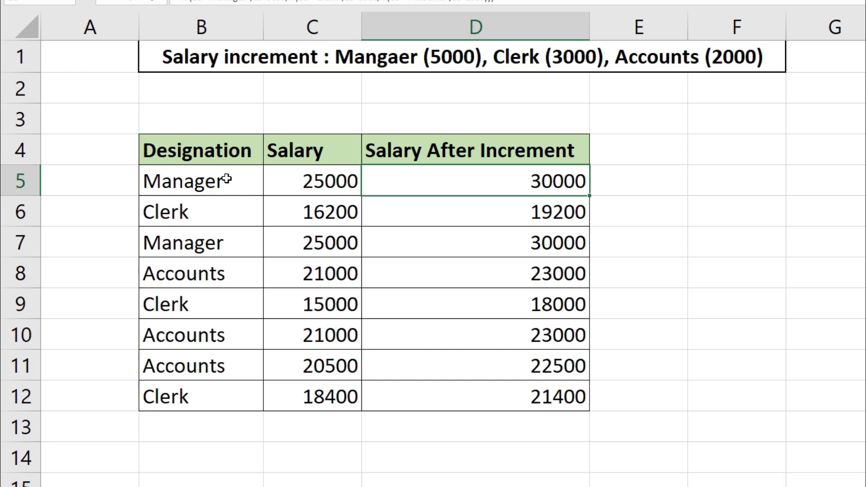
Step: Review the Designation and Salary columns of the salary increment table, and clear the Salary After Increment values in D5:D12
drag(224, 179, 235, 397)
click(311, 179)
drag(313, 229, 313, 390)
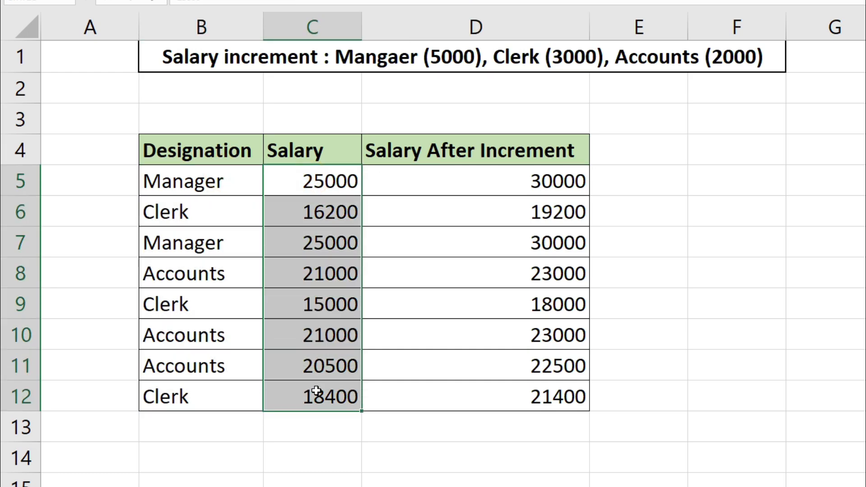
click(315, 193)
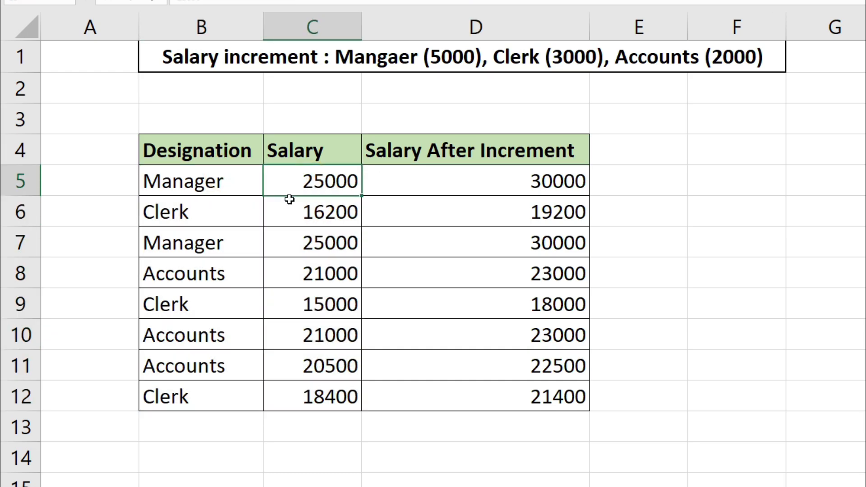
click(210, 182)
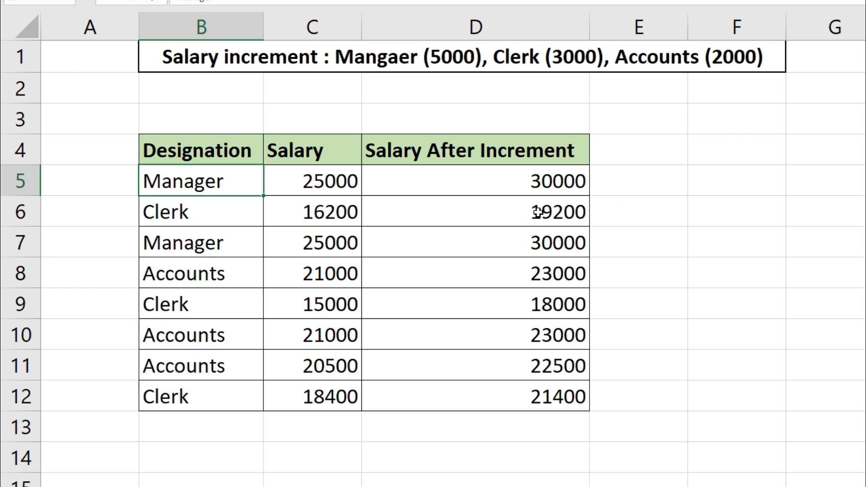
click(517, 178)
key(ctrl+shift+Down)
key(Delete)
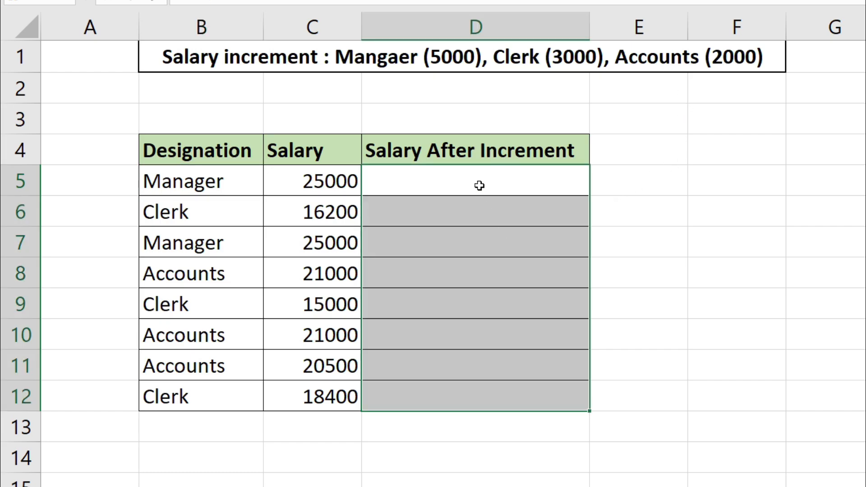
Step: Begin the formula =IF(B5="Manager",C5+5000 in cell D5 of the Salary After Increment column
text(=if)
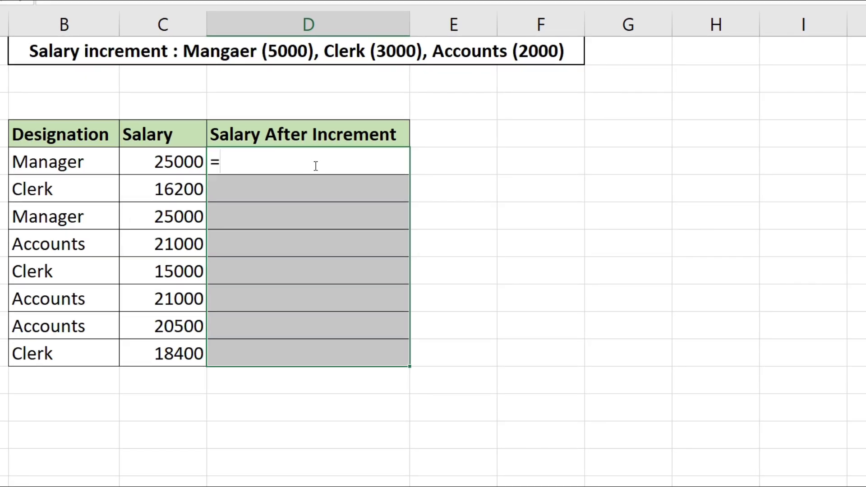
key(Tab)
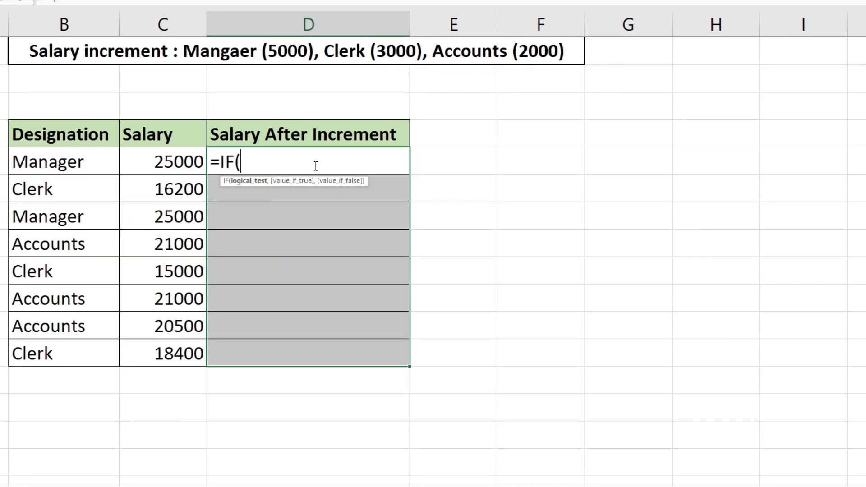
click(104, 158)
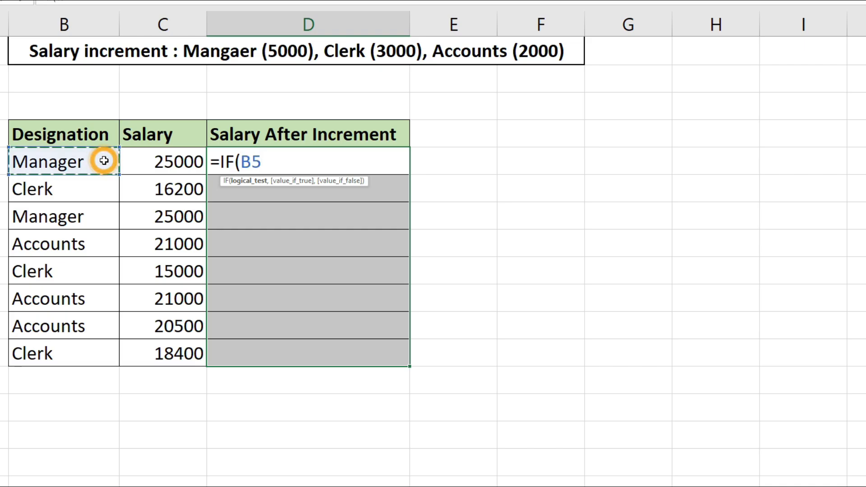
text(="Ma)
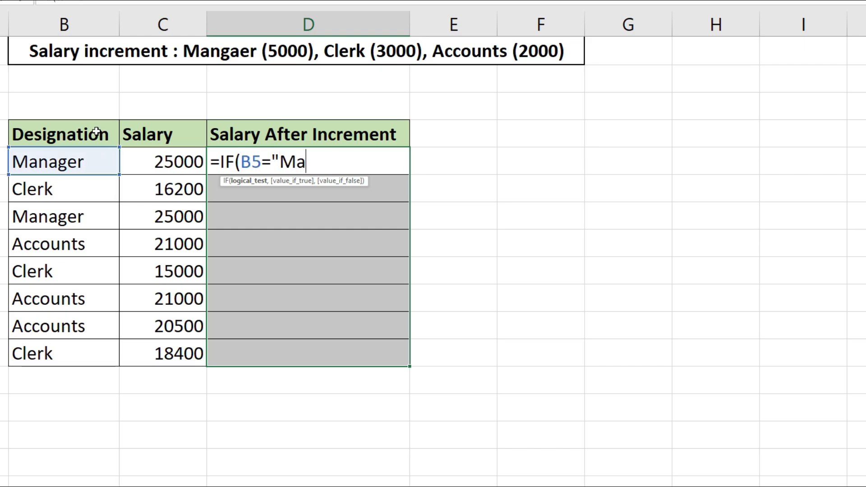
text(nager")
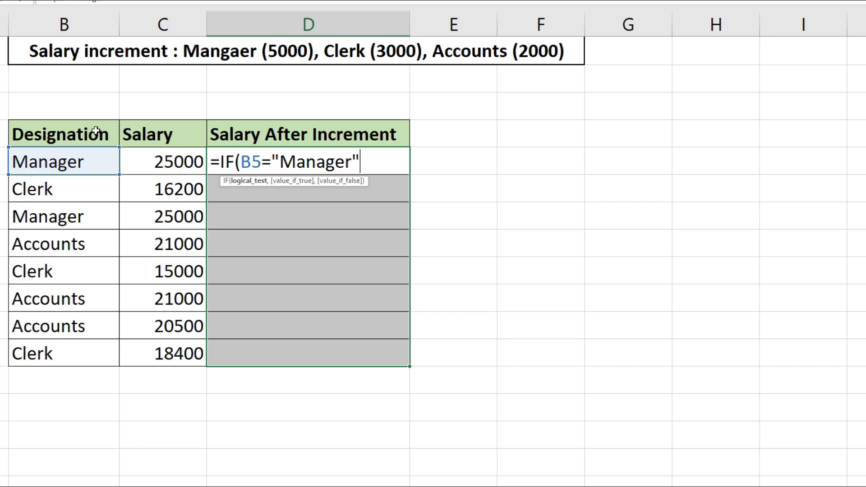
text(,)
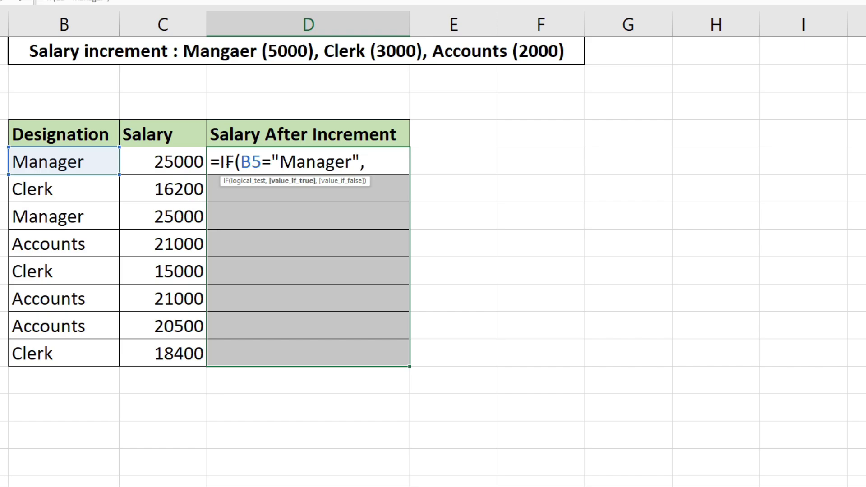
click(174, 160)
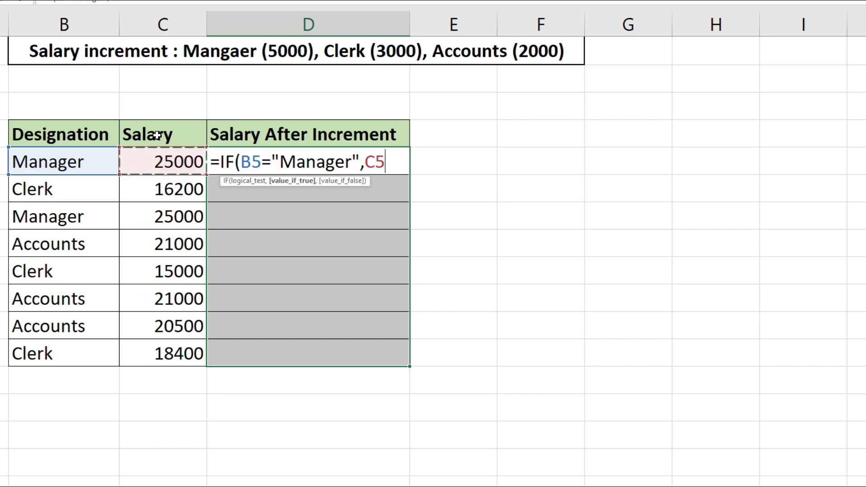
text(+5000)
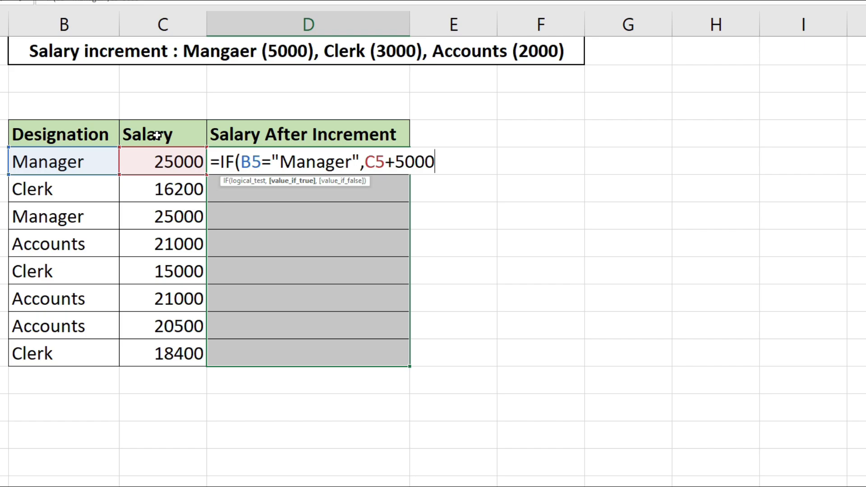
Step: Extend the D5 formula with the nested condition IF(B5="Clerk",C5+3000, as the false value of the manager test
text(,if)
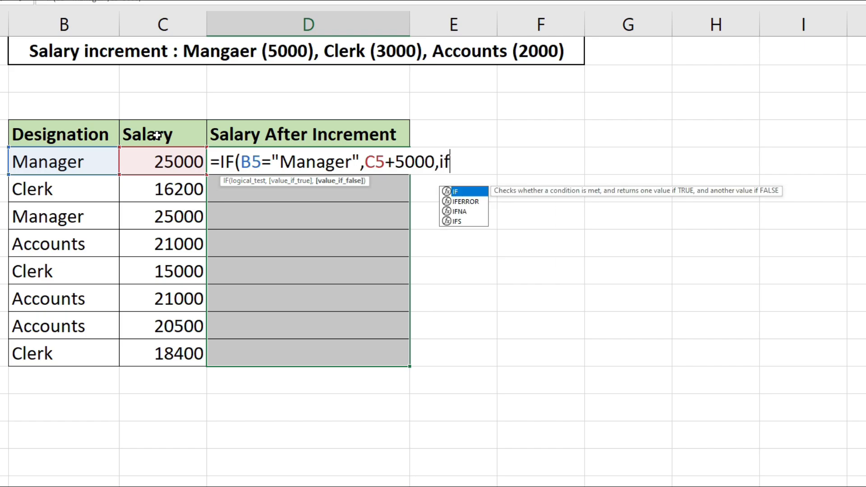
key(Tab)
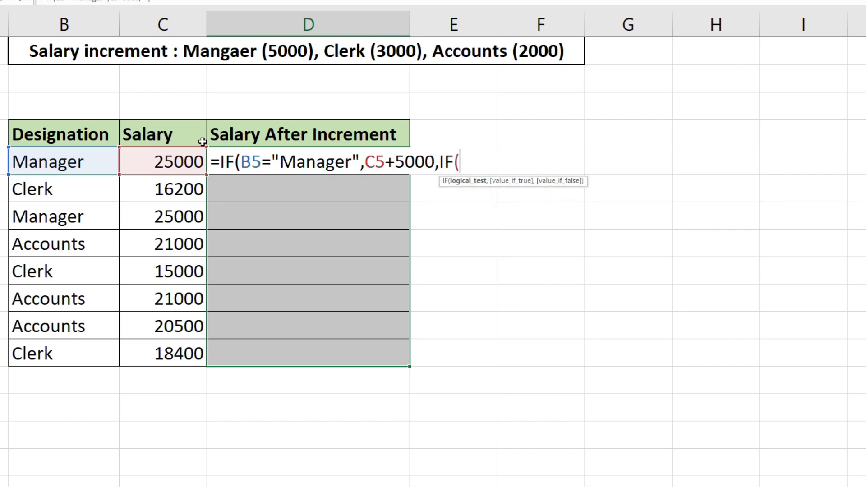
click(80, 163)
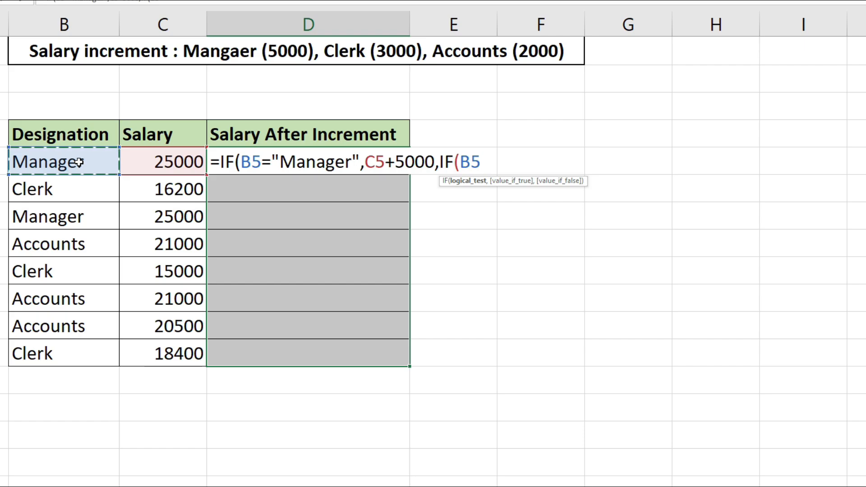
text(="C)
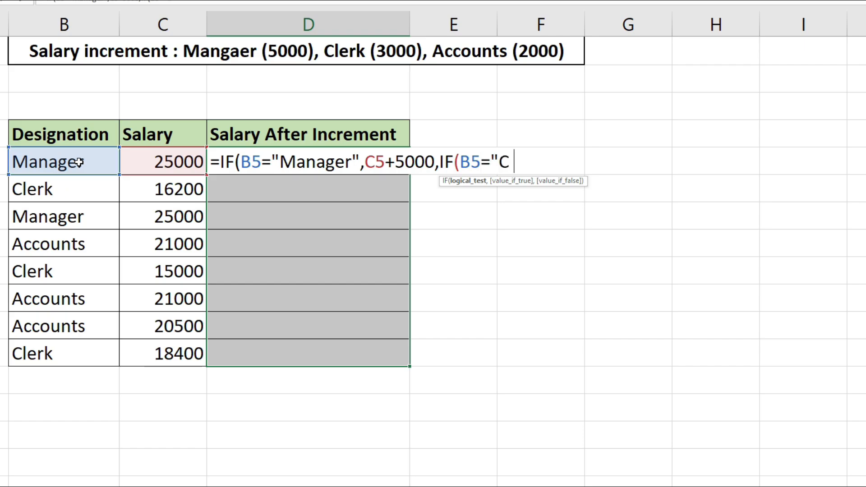
text(lerk",)
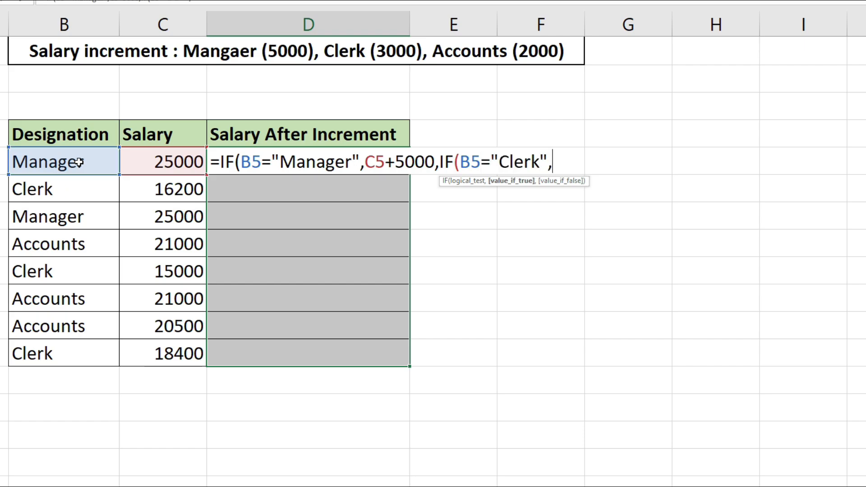
click(161, 163)
text(+)
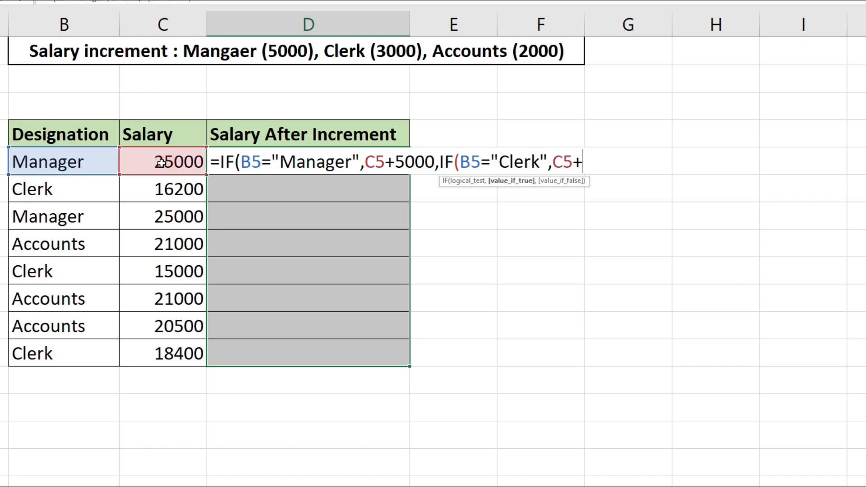
text(3000,)
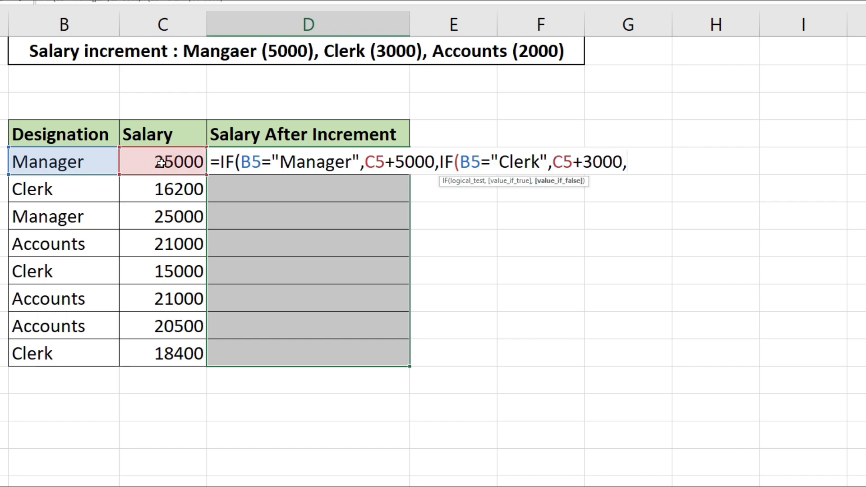
Step: Complete the nested salary formula with IF(B5="Accounts",C5+2000))) and enter it in all selected cells D5:D12
text(if()
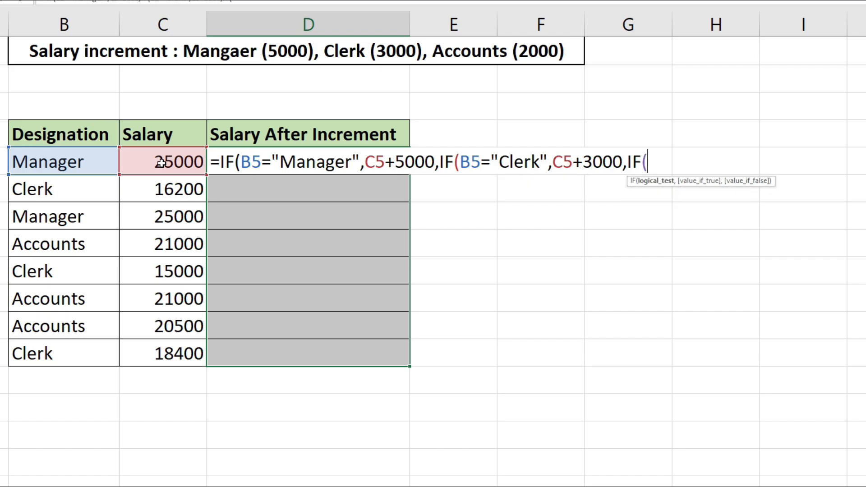
click(82, 165)
text(=)
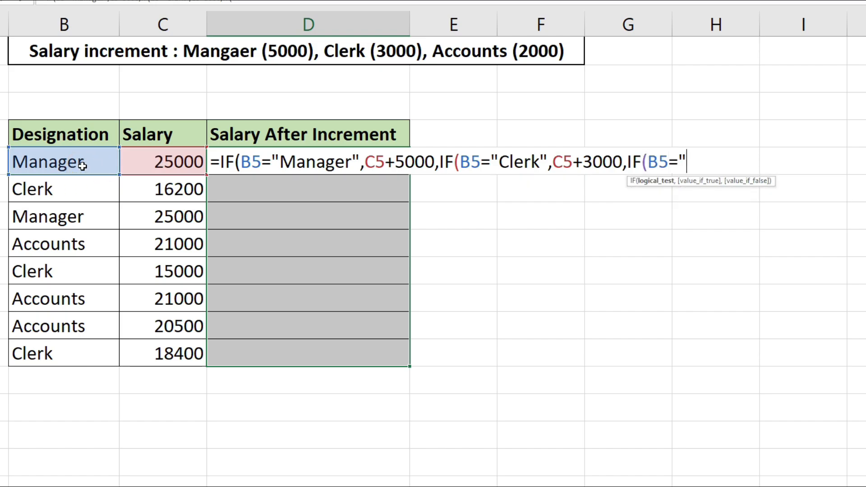
text("Accounts)
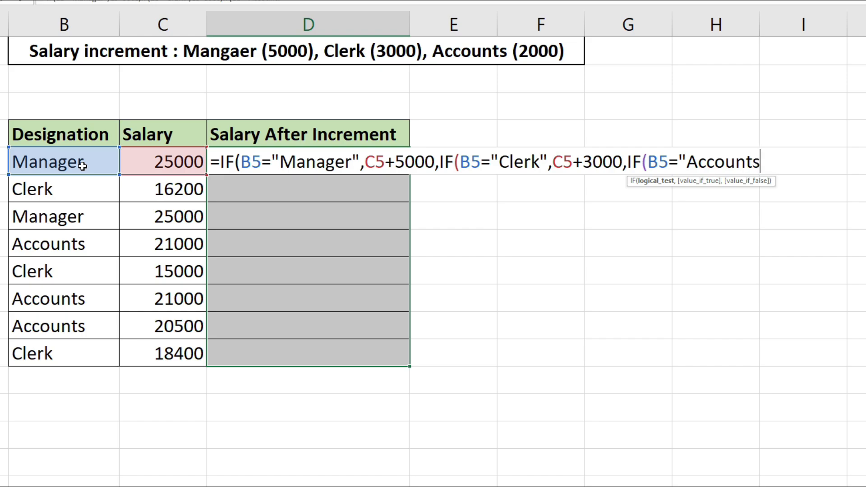
text(",)
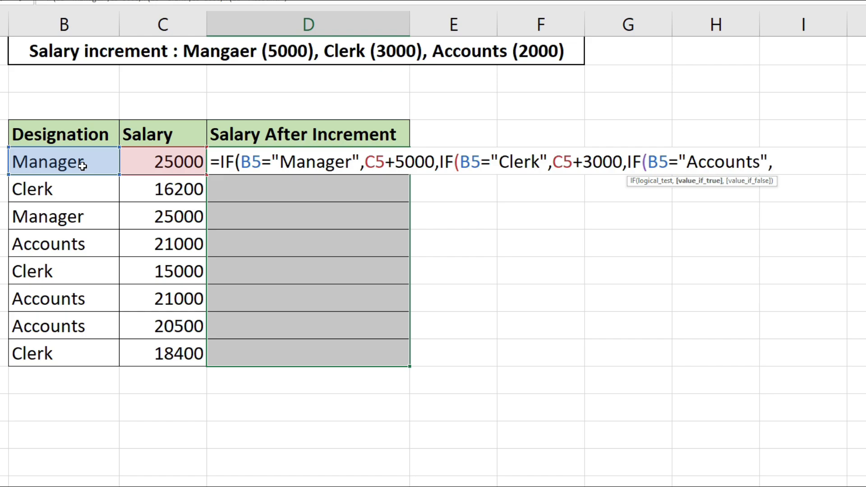
click(170, 169)
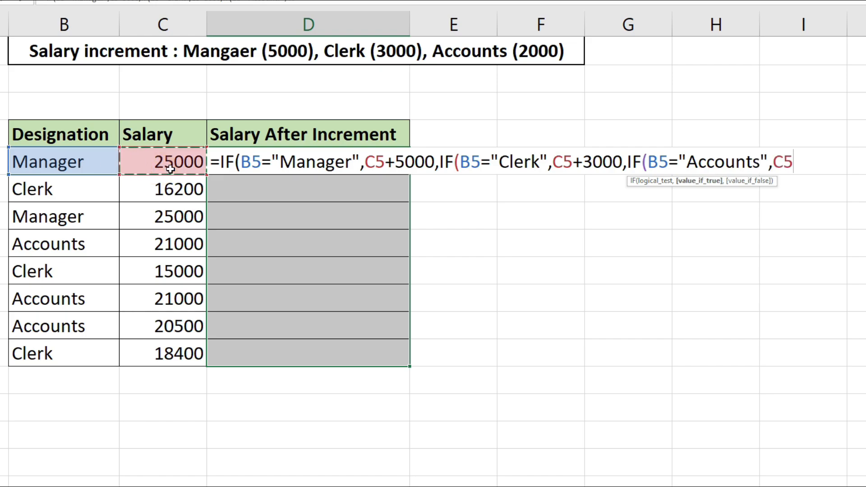
text(+2000)
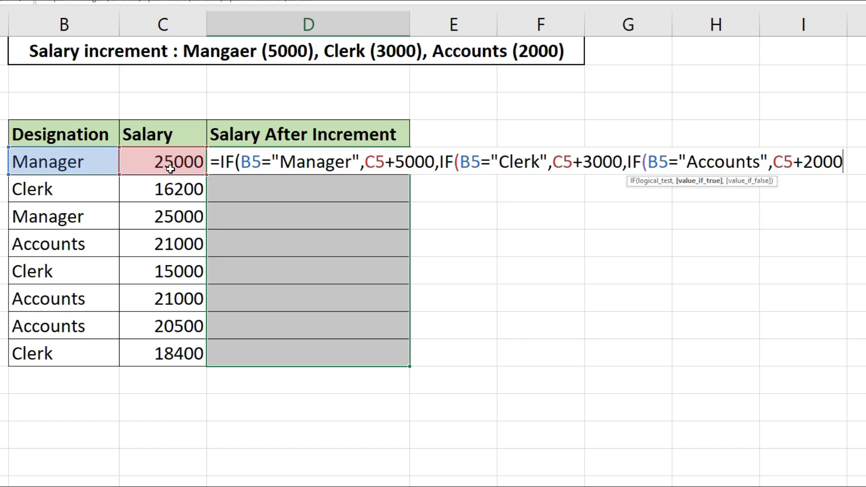
text())))
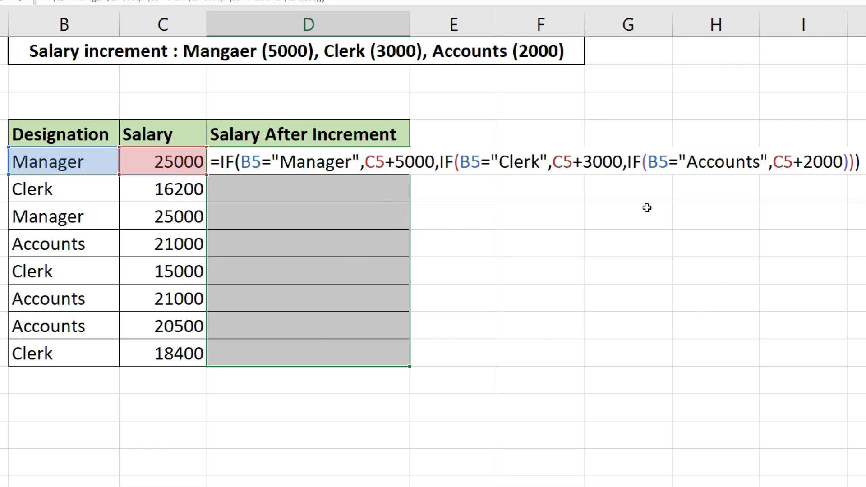
key(ctrl+Return)
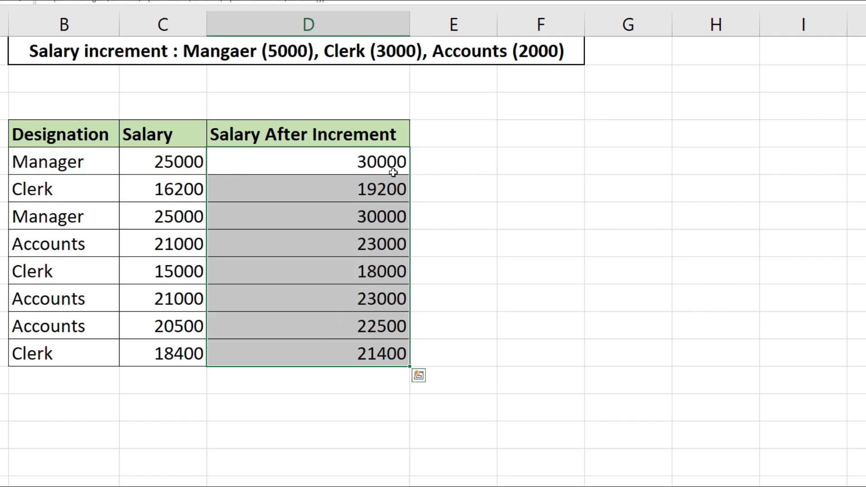
Step: Compare the original salaries with the Salary After Increment results for the manager, clerk and accounts rows
click(293, 162)
click(167, 161)
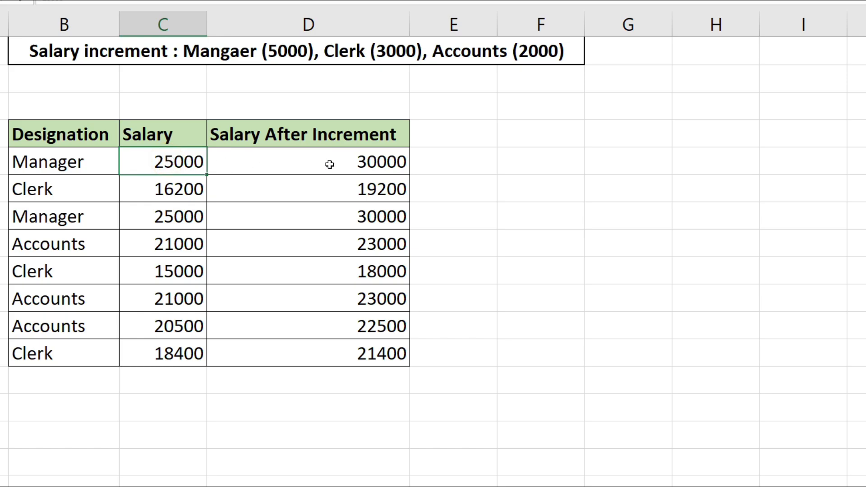
click(360, 163)
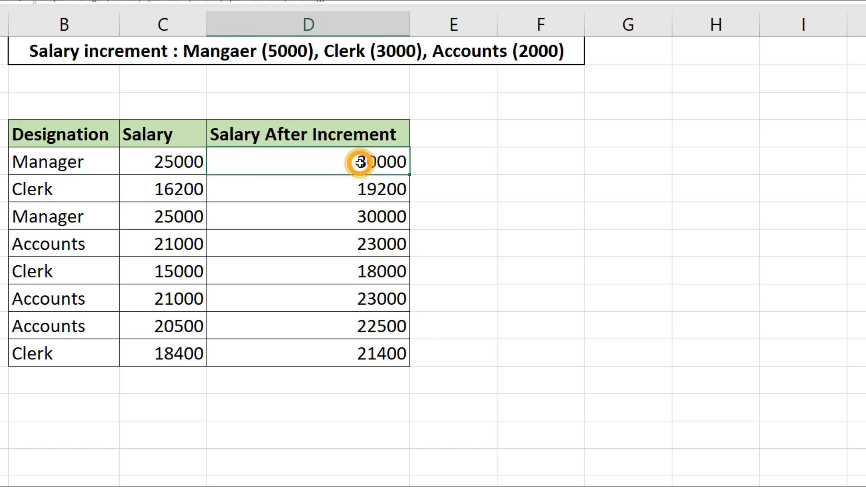
click(175, 195)
click(347, 191)
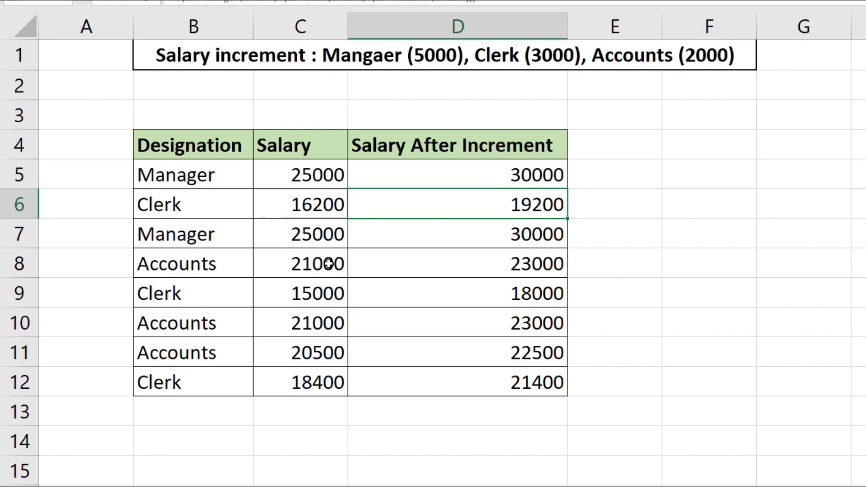
click(505, 263)
click(505, 173)
key(ctrl+shift+Down)
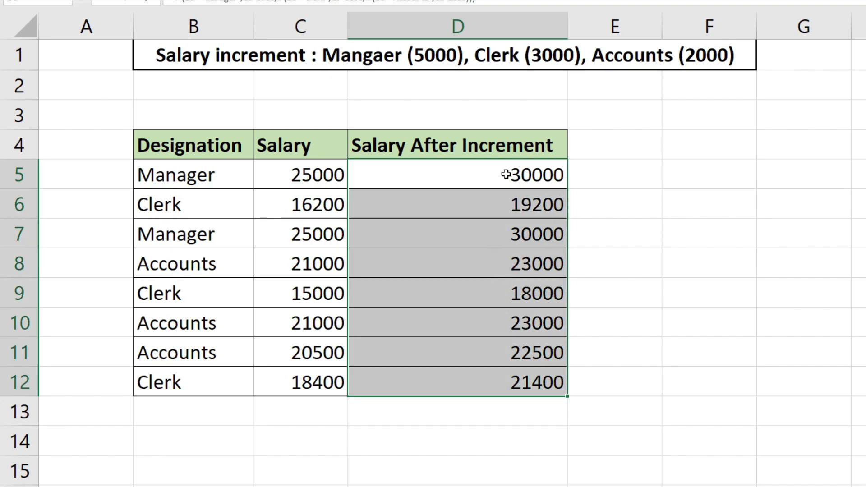
click(505, 174)
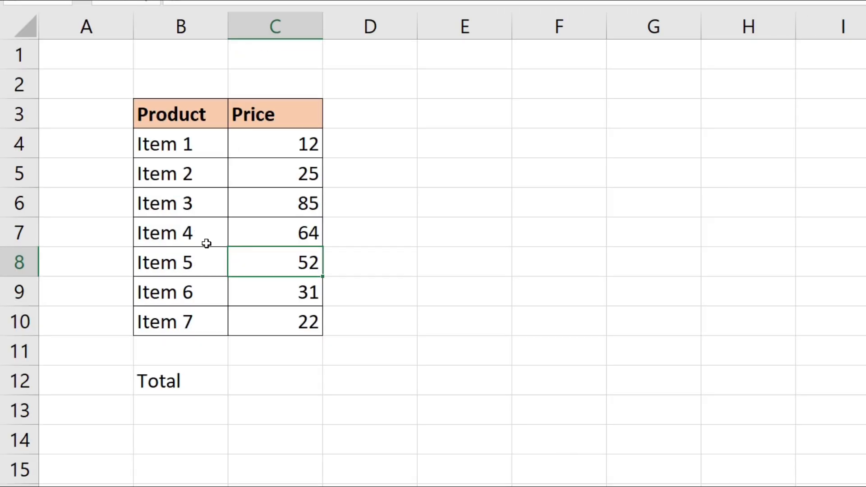
Step: Look over the Product and Price table and total the prices in cell C12 with AutoSum
drag(170, 116, 299, 319)
click(286, 279)
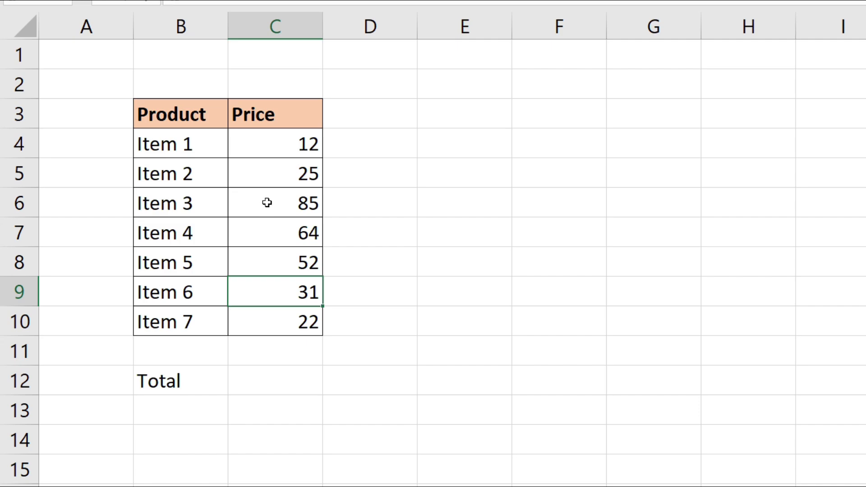
click(259, 376)
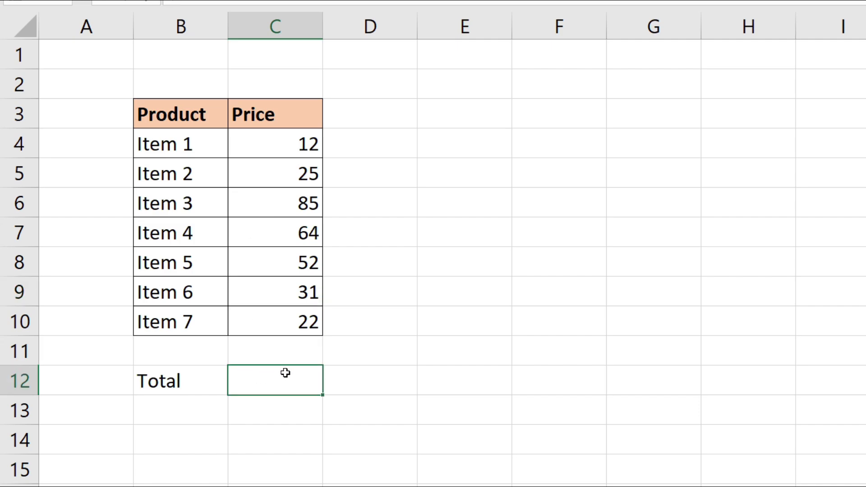
key(alt+equal)
key(Return)
click(272, 390)
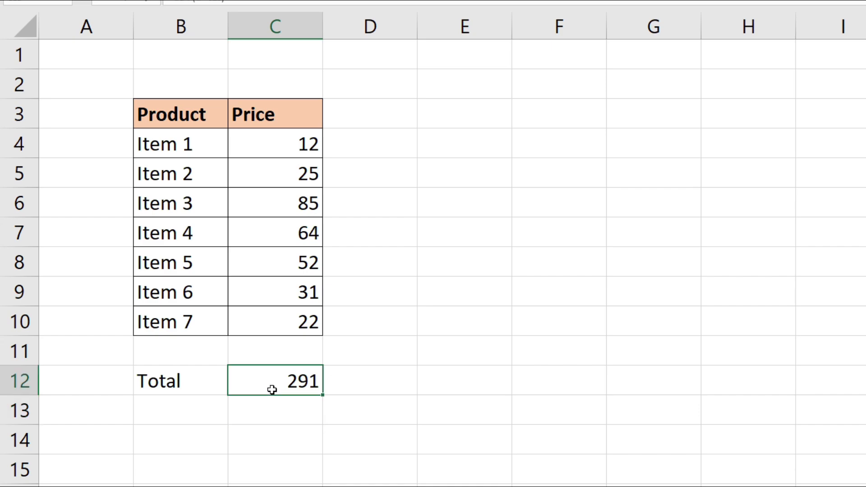
Step: Clear the Price values in C4:C10 and check what the Total cell C12 shows for the empty range
drag(290, 144, 290, 312)
key(Delete)
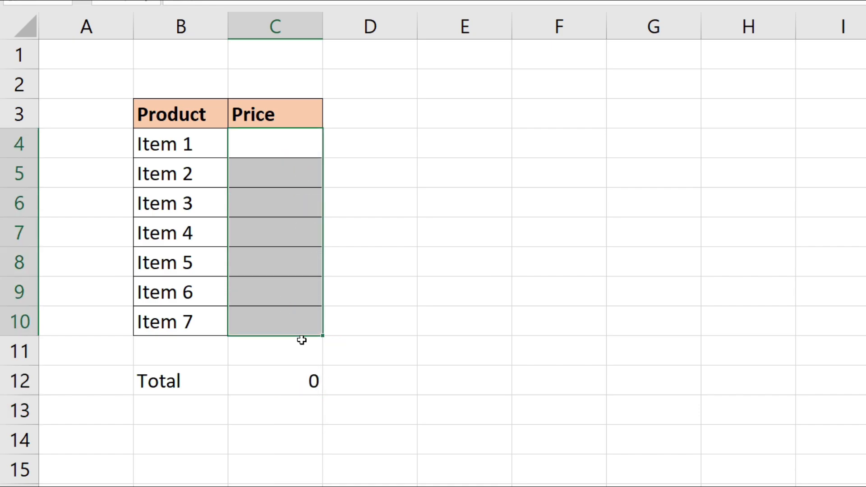
click(402, 322)
click(299, 382)
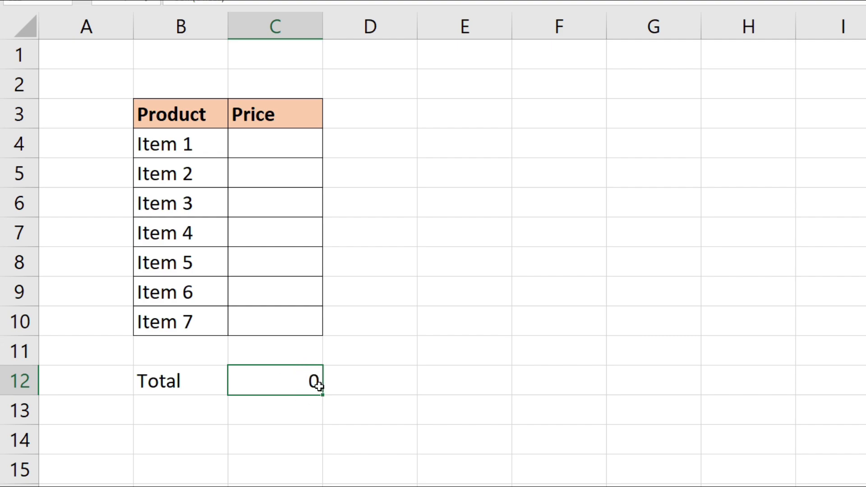
drag(290, 151, 300, 313)
click(284, 379)
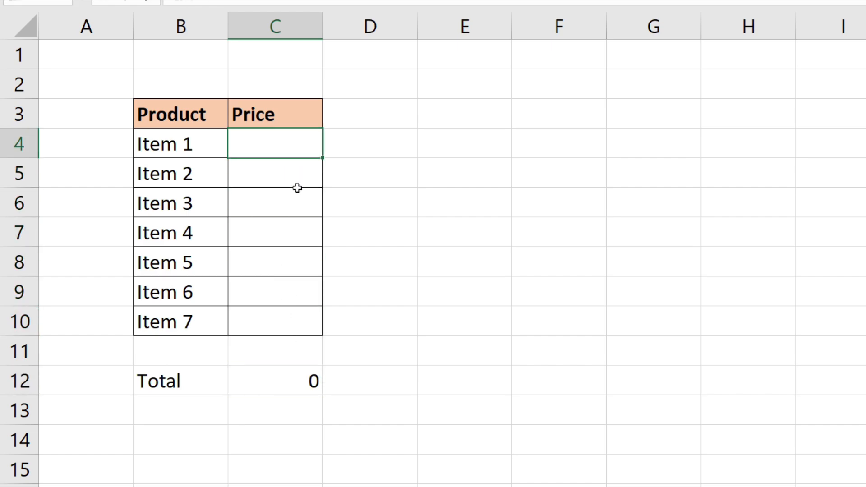
Step: Enter the prices 12, 58, 98, 56, 25, 31 and 52 for Item 1 to Item 7 in C4:C10
text(12)
key(Return)
text(58)
key(Return)
text(98)
key(Return)
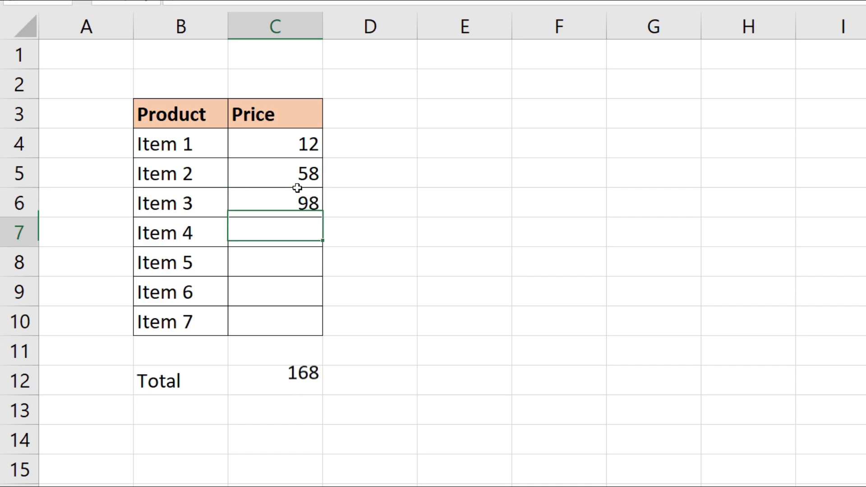
text(56)
key(Return)
text(25)
key(Return)
text(31)
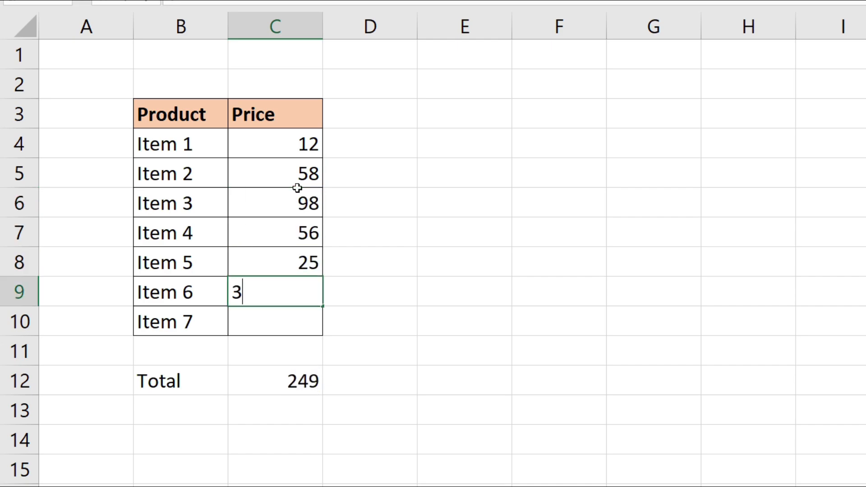
key(Return)
text(52)
key(Return)
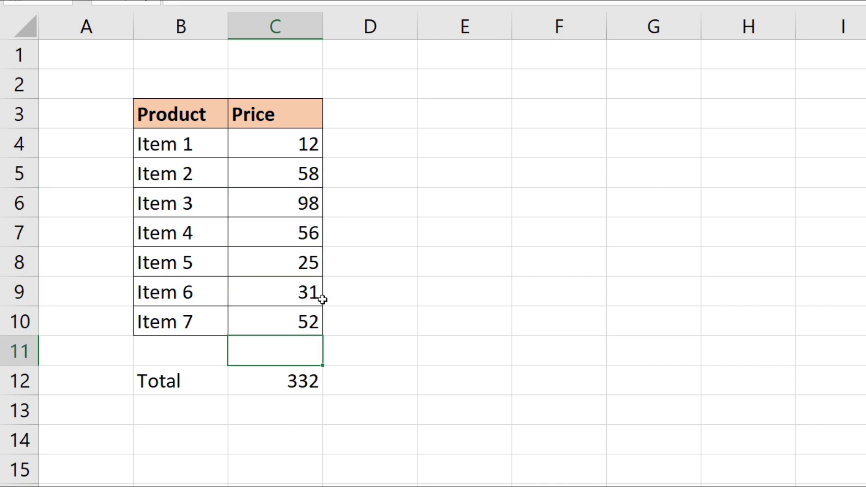
Step: Edit the Total formula in C12 into an IF test beginning =IF(SUM(C4:C11)=0,"", so that a zero sum returns blank
double_click(297, 381)
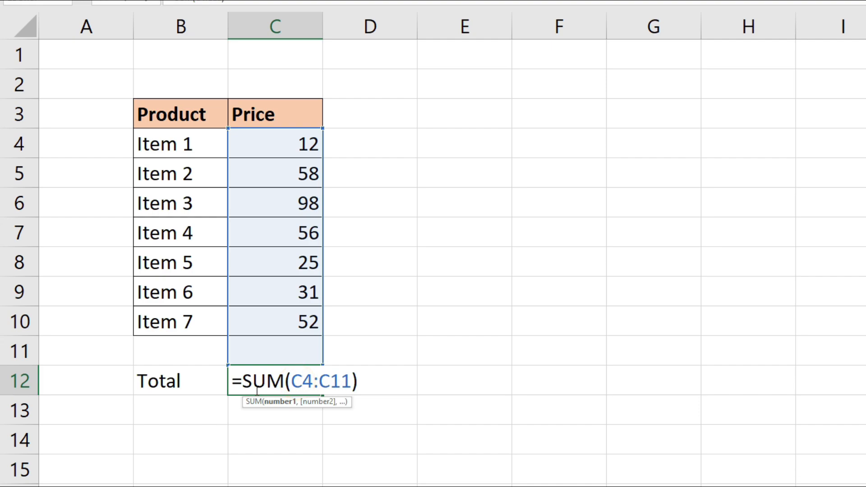
click(238, 381)
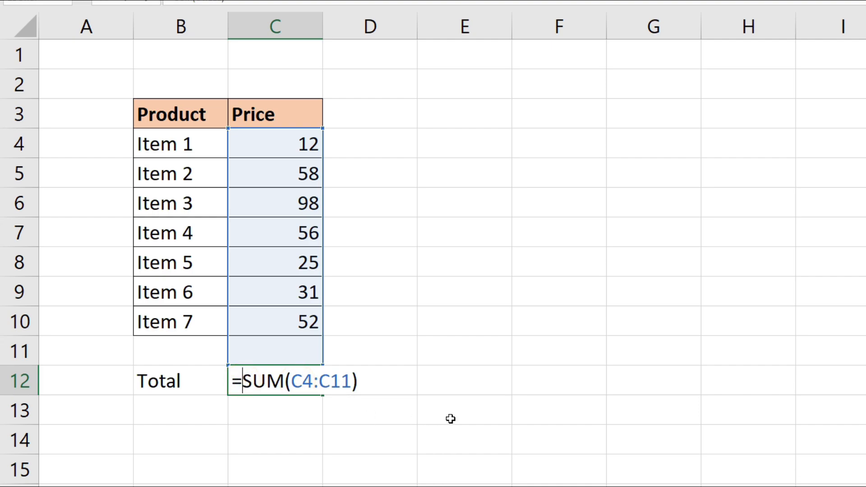
text(if)
key(Tab)
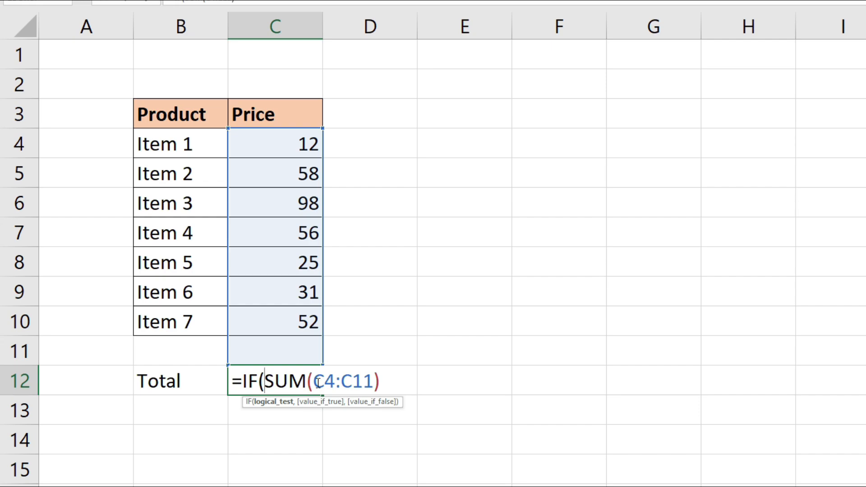
click(379, 380)
text(=0,)
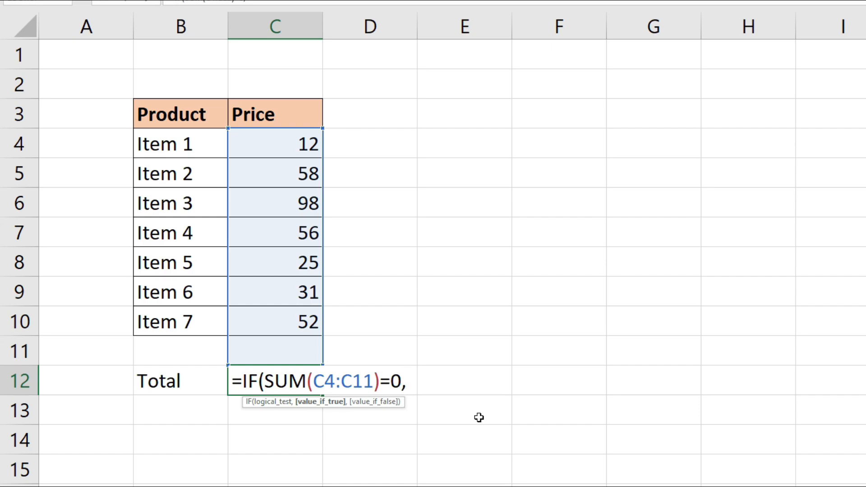
text("",)
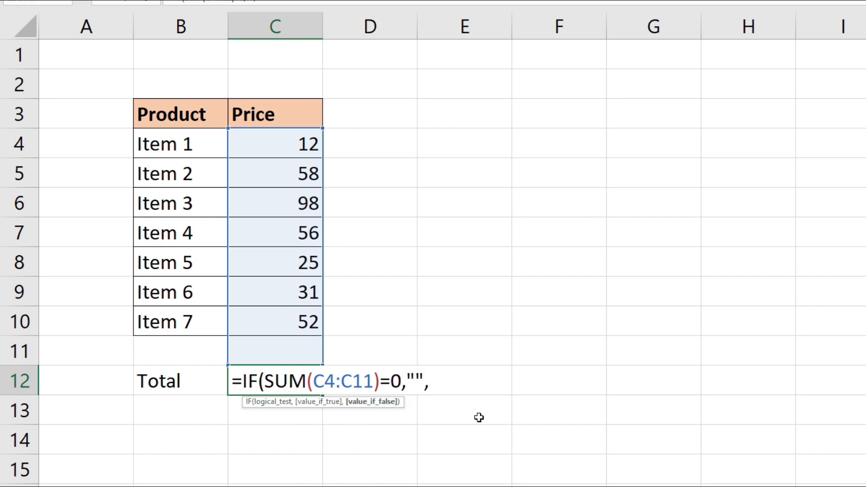
Step: Complete the Total formula in C12 with SUM(C4:C10) as the value if false, and enter it
text(sum)
key(Tab)
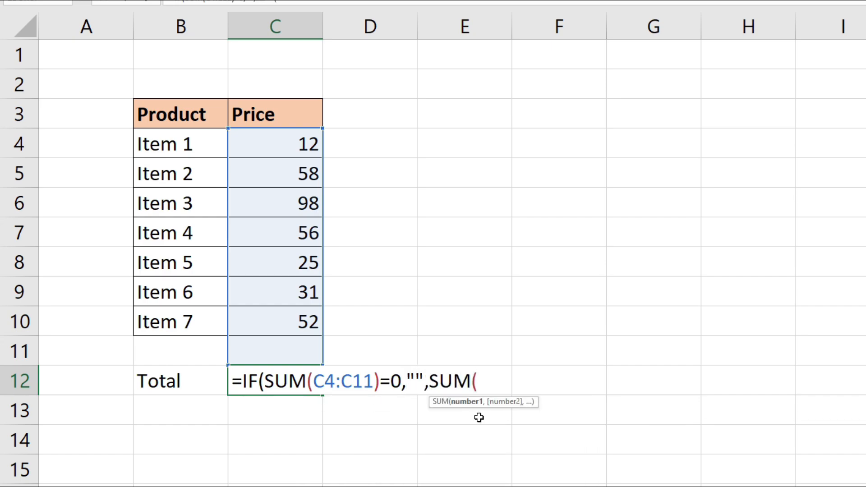
drag(283, 144, 290, 303)
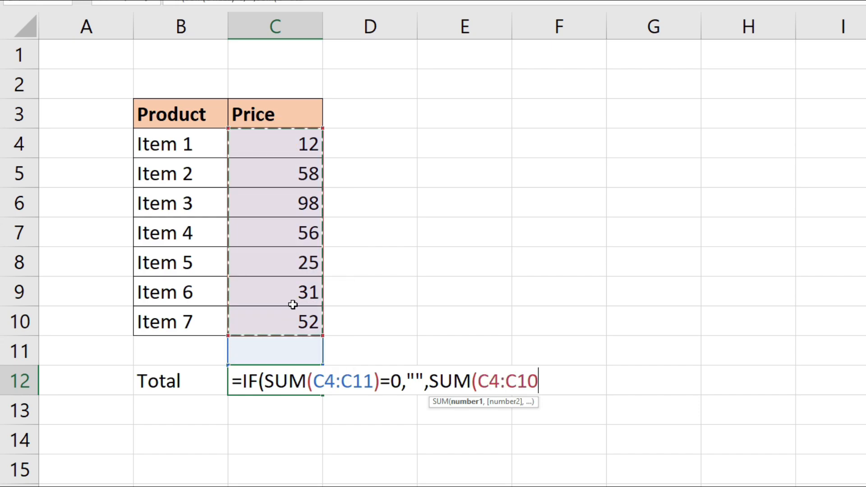
text()))
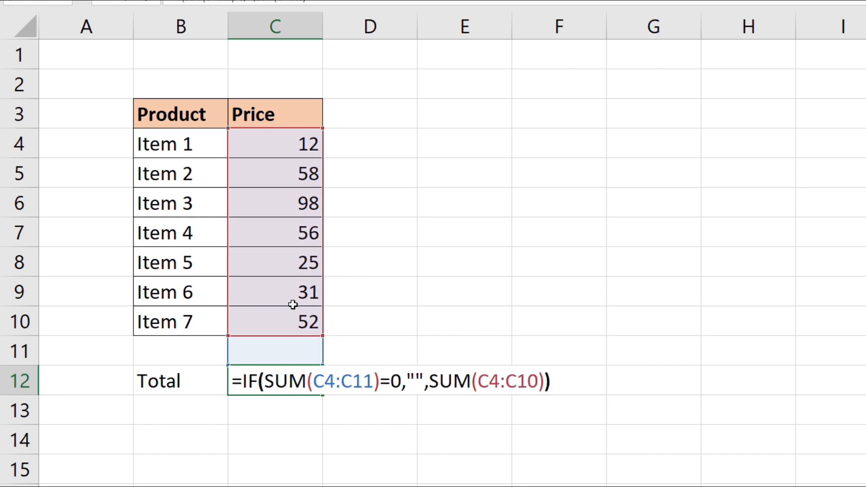
key(Return)
click(299, 381)
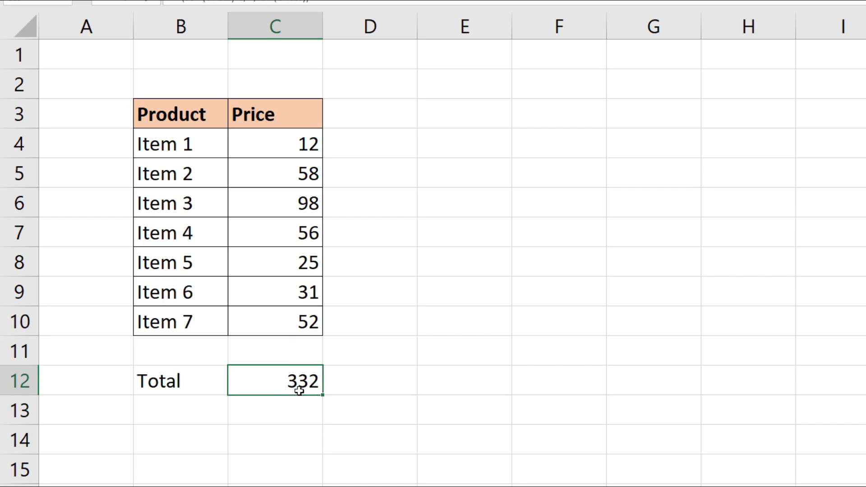
Step: Test the IF-based Total formula by clearing all the item prices in C4:C10
drag(290, 132, 287, 321)
key(Delete)
click(372, 350)
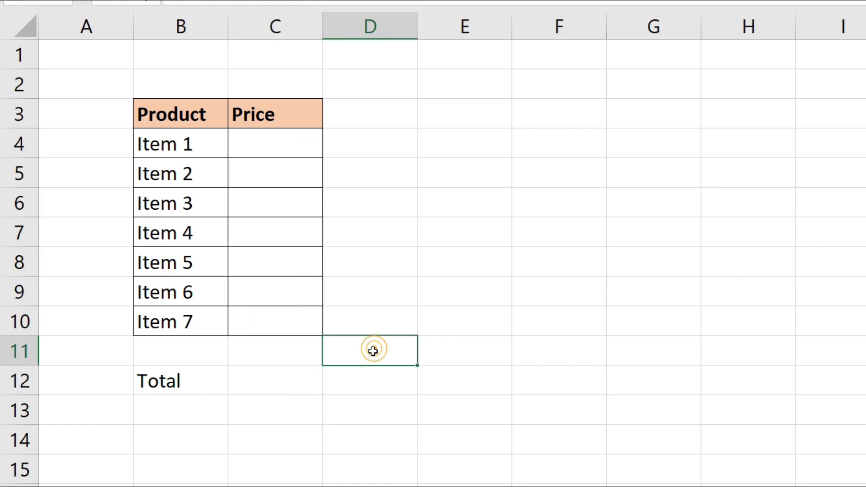
click(301, 386)
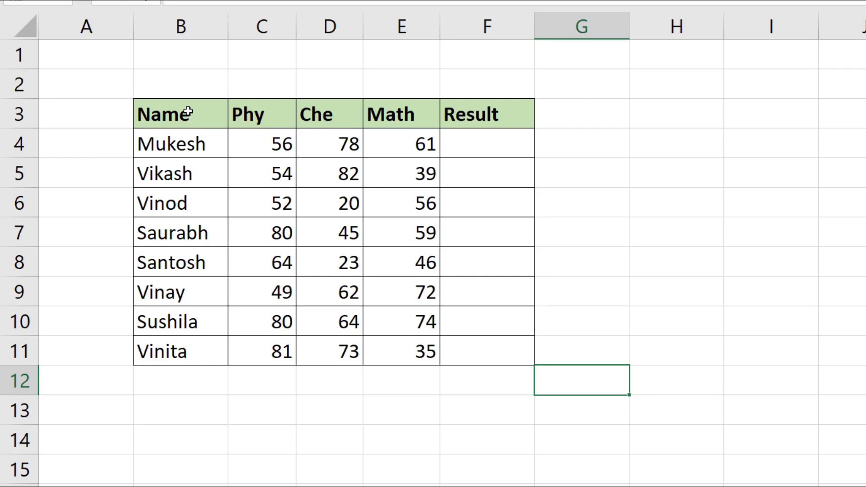
Step: Review the student marks table with Phy, Che and Math scores and the Result column, and select cell F4
drag(188, 112, 472, 345)
click(470, 143)
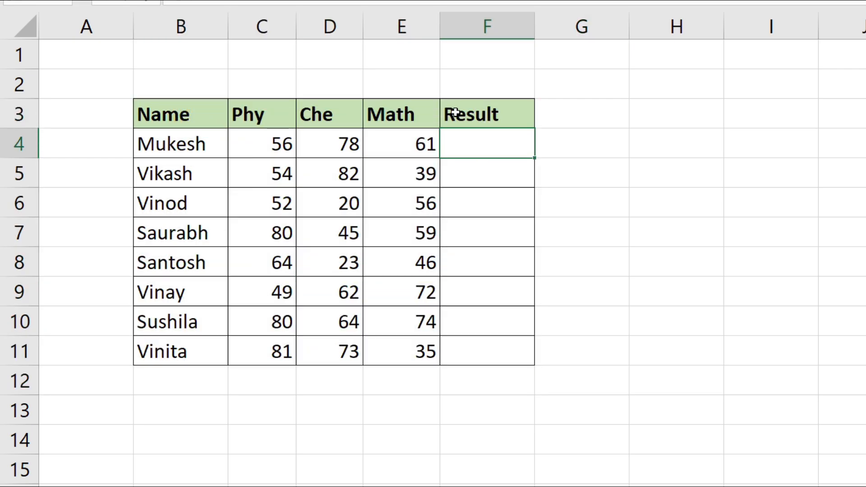
click(482, 172)
click(480, 147)
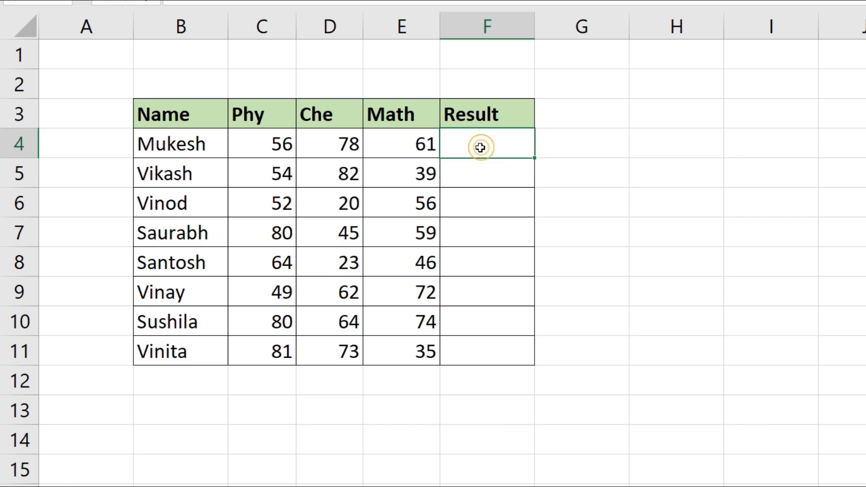
Step: Examine the first student's Phy, Che and Math marks in row 4 against the empty Result cell F4
key(Left)
click(498, 151)
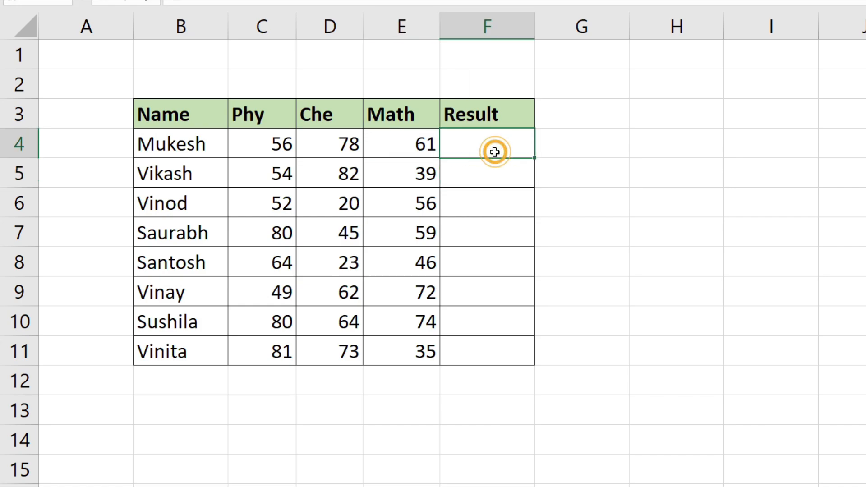
click(266, 143)
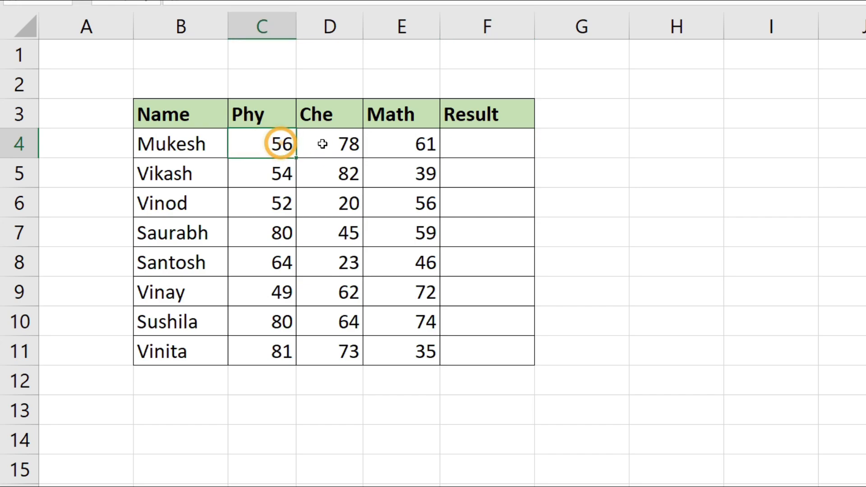
click(321, 143)
click(402, 148)
click(473, 144)
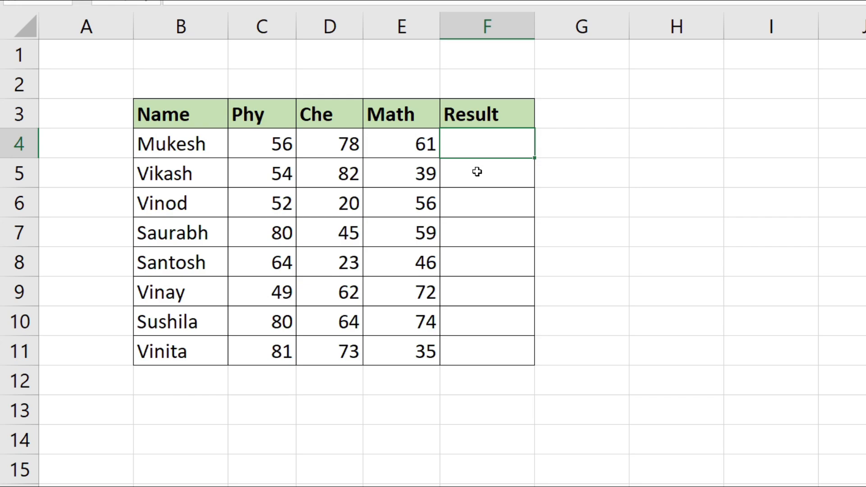
Step: Start the Result formula in F4 with an AND test inside IF, requiring Phy to pass: =IF(AND(C4>=40,
text(=if)
key(Tab)
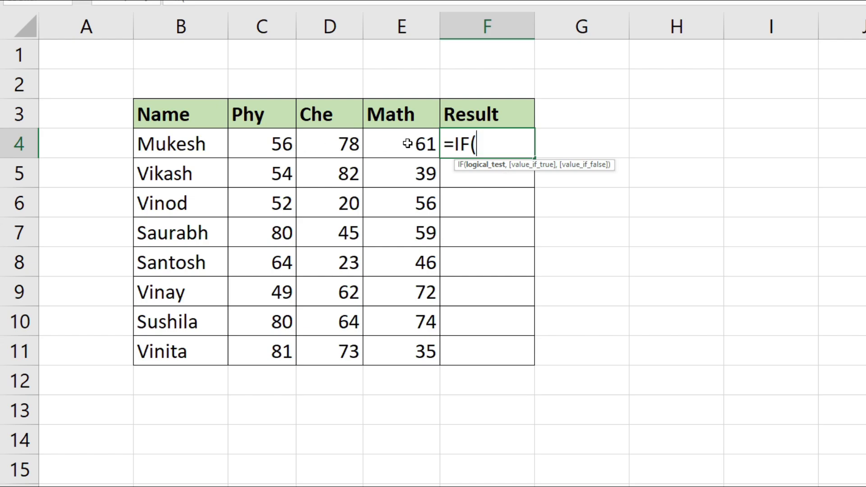
text(and)
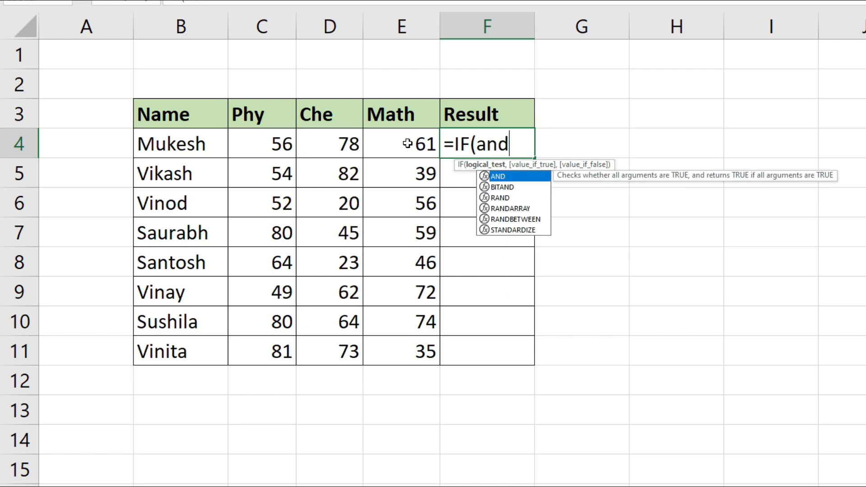
key(Tab)
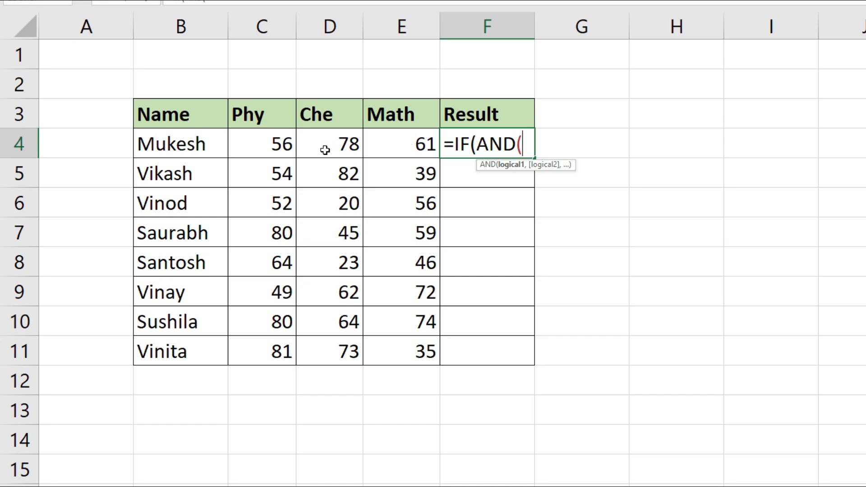
click(281, 143)
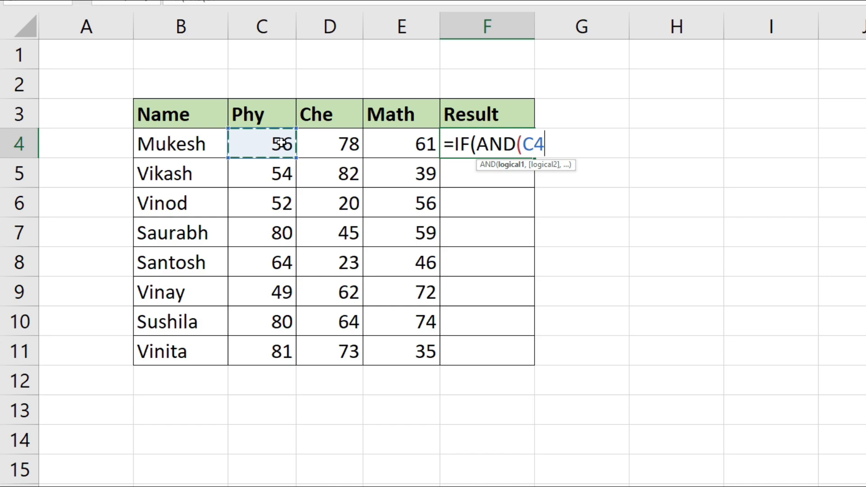
text(>=)
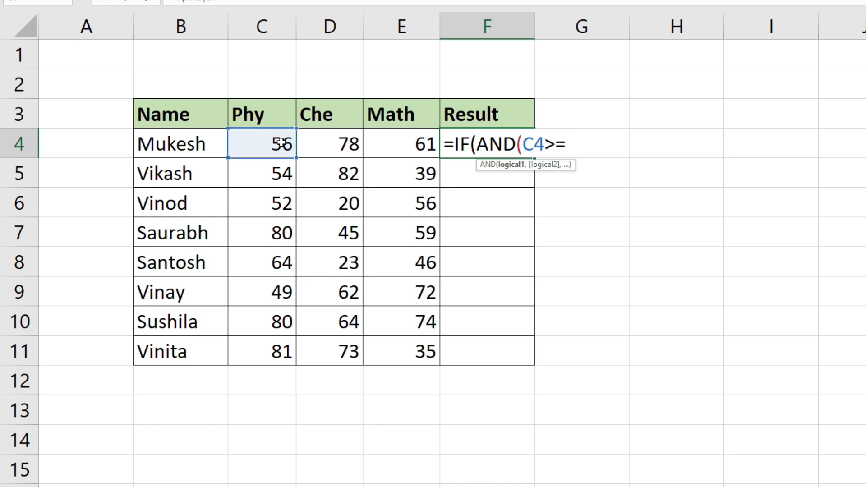
text(40,)
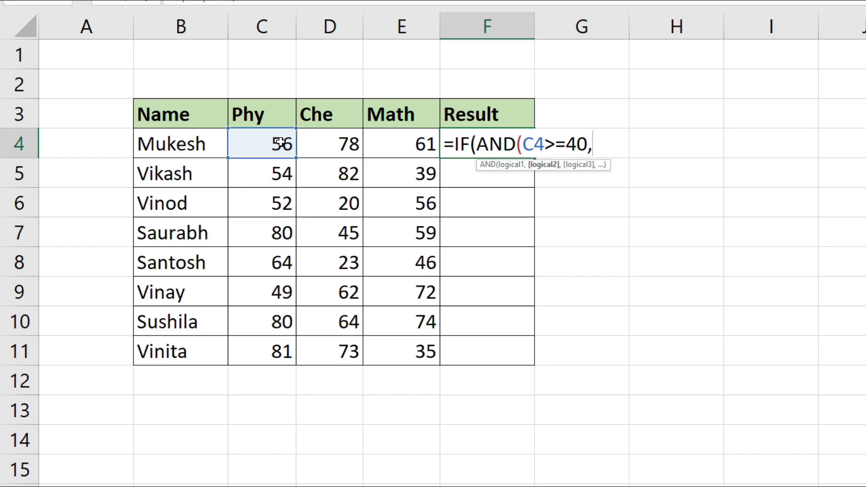
Step: Add the Che and Math conditions D4>=40 and E4>=40 to the F4 formula and close the AND function
click(326, 147)
text(>)
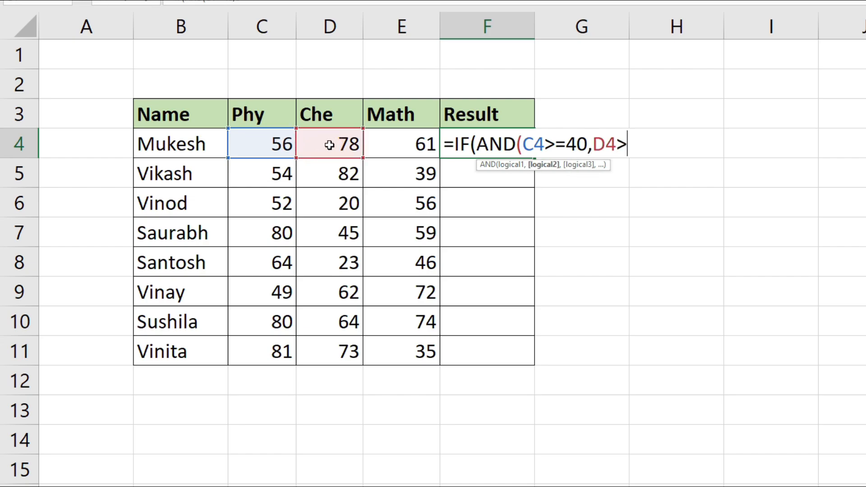
text(=40,)
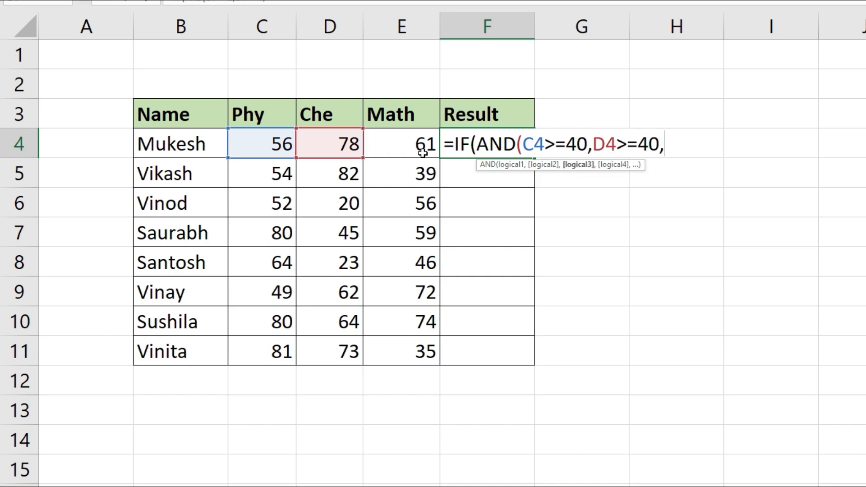
click(408, 147)
text(>)
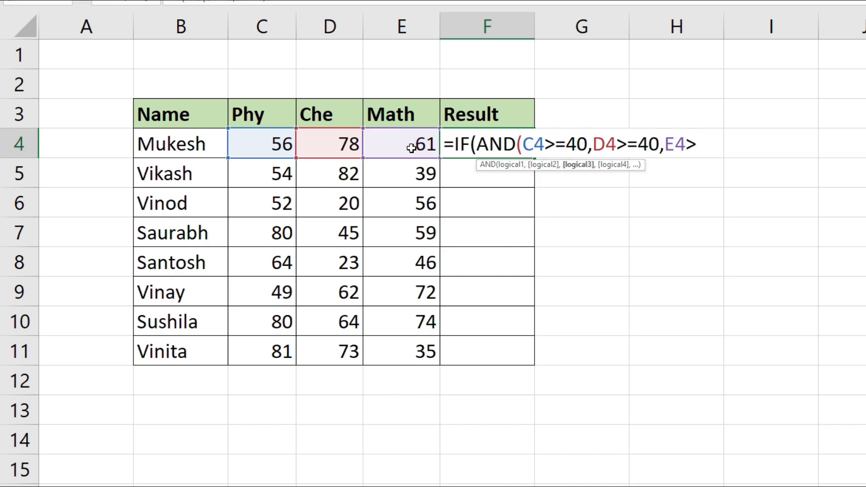
text(=40))
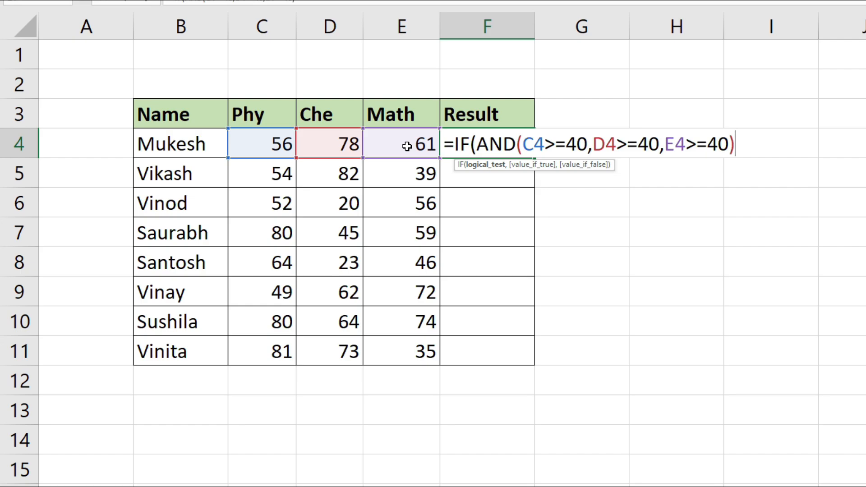
Step: Complete the F4 formula with "Pass" if true and "Fail" if false, enter it, and recheck the formula
text(,)
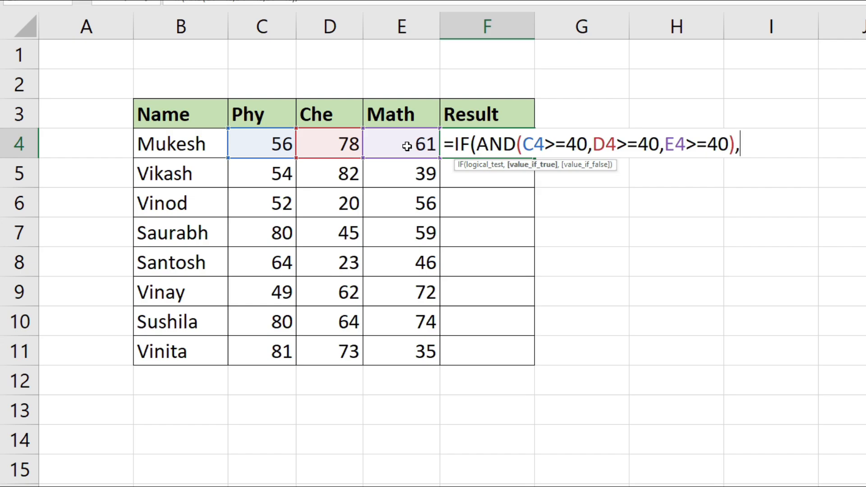
text("Pass",)
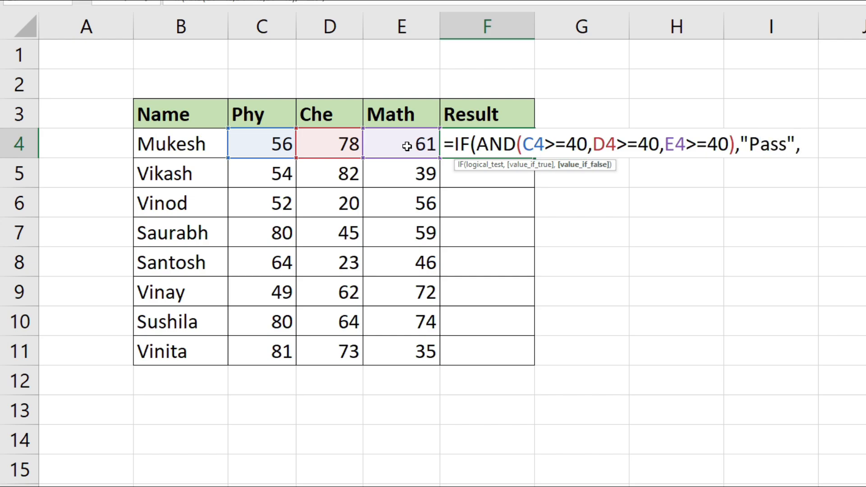
text("Fail"))
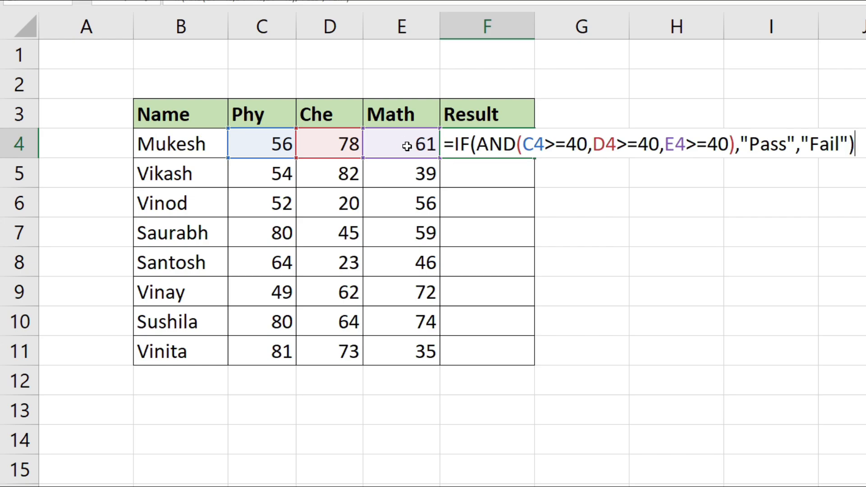
key(Return)
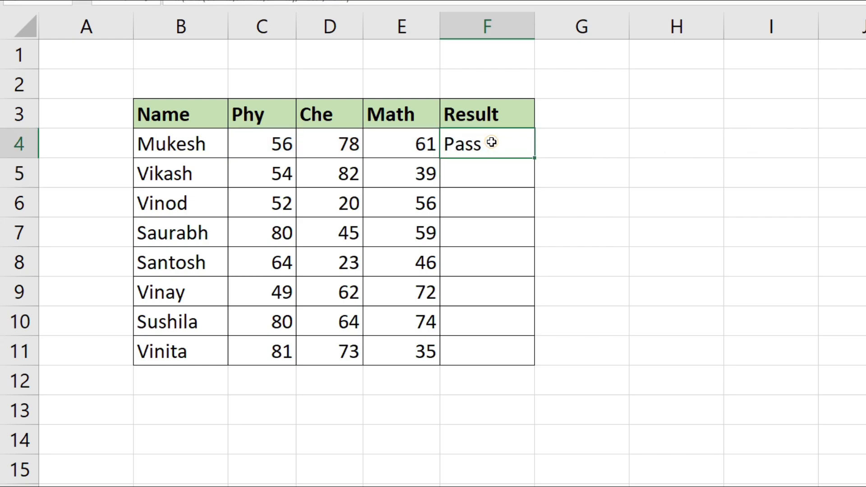
double_click(496, 144)
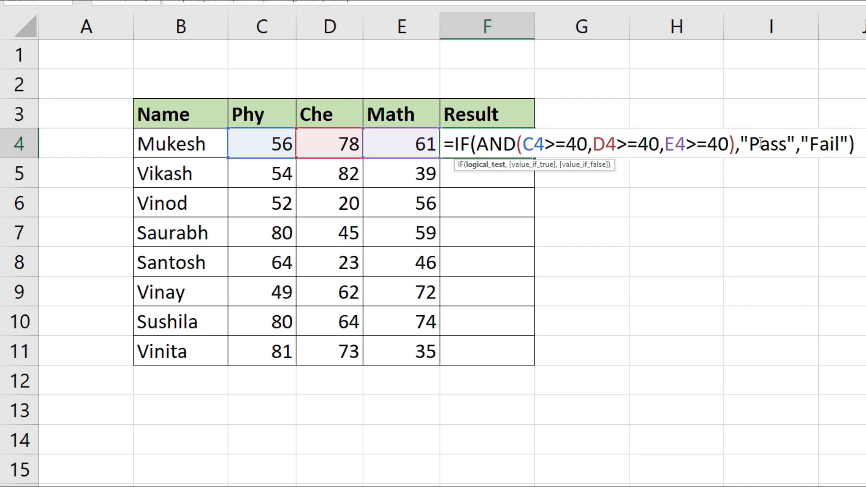
key(Return)
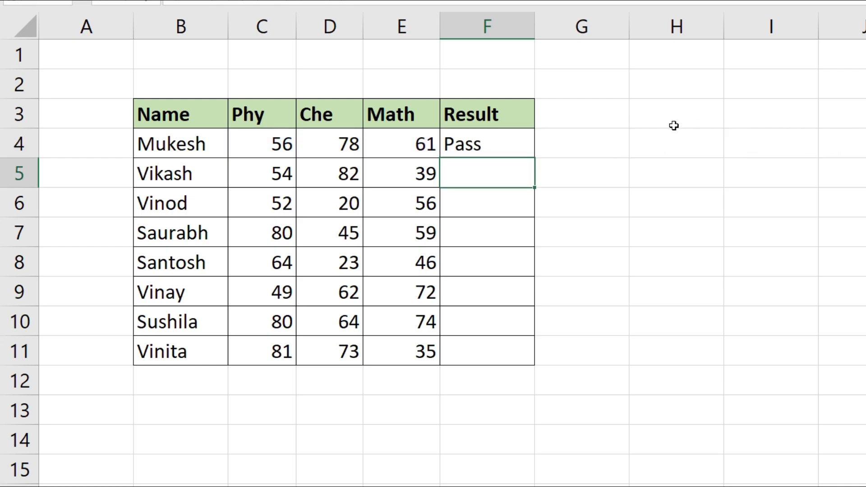
Step: Copy the Result formula from F4 down through F11 for all the students
click(514, 140)
drag(535, 161, 514, 352)
click(506, 322)
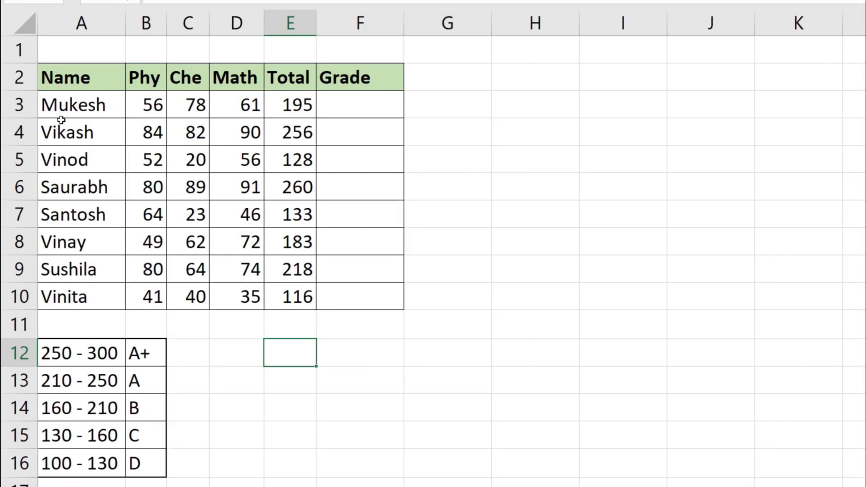
Step: Examine the empty Grade column and the table in A12:B16 that maps total-mark ranges to grades
click(353, 109)
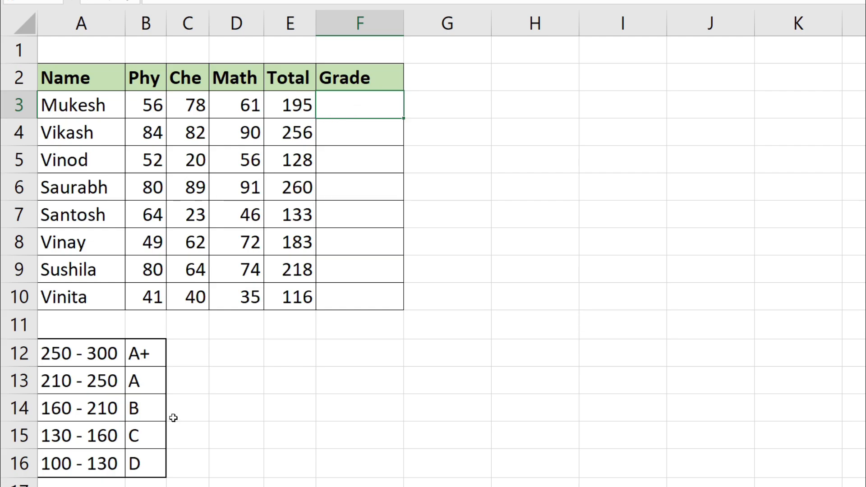
click(51, 357)
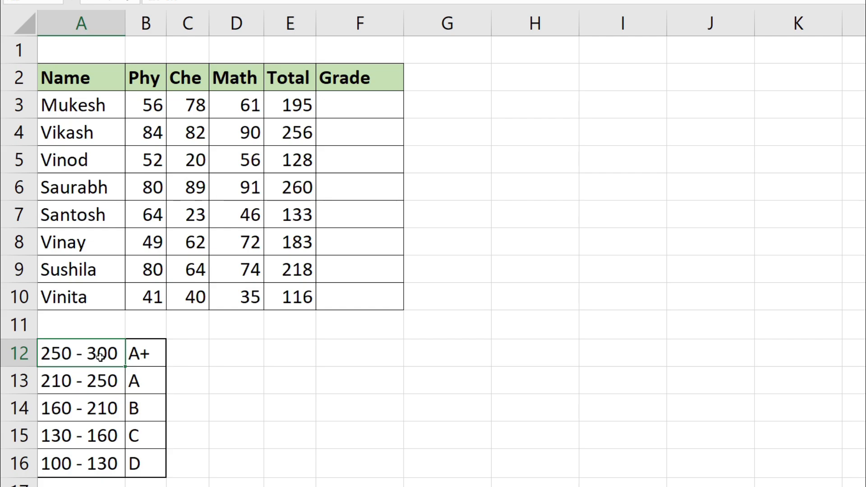
click(150, 355)
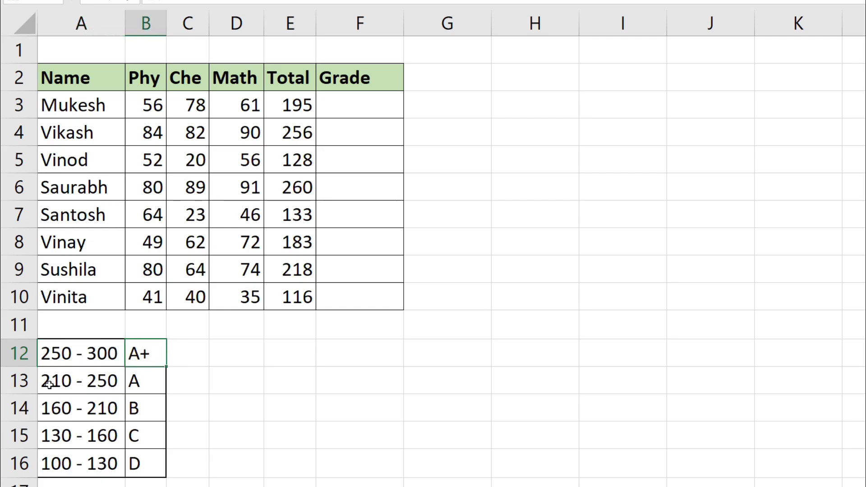
click(136, 381)
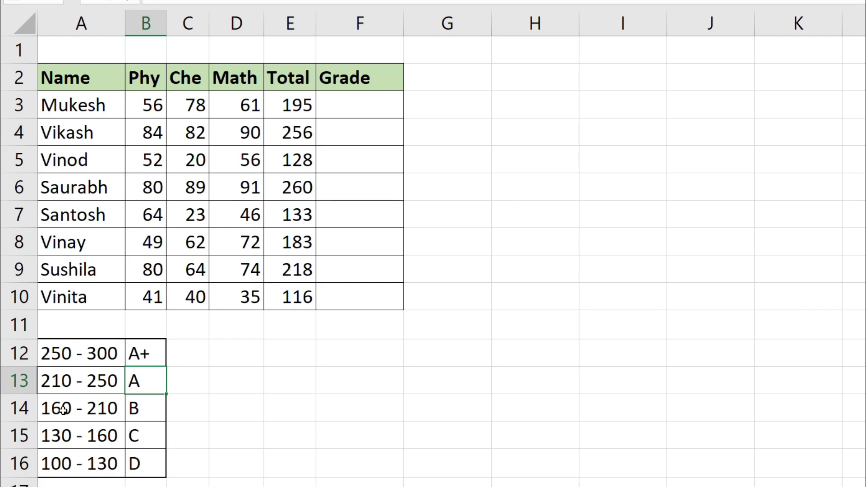
click(134, 408)
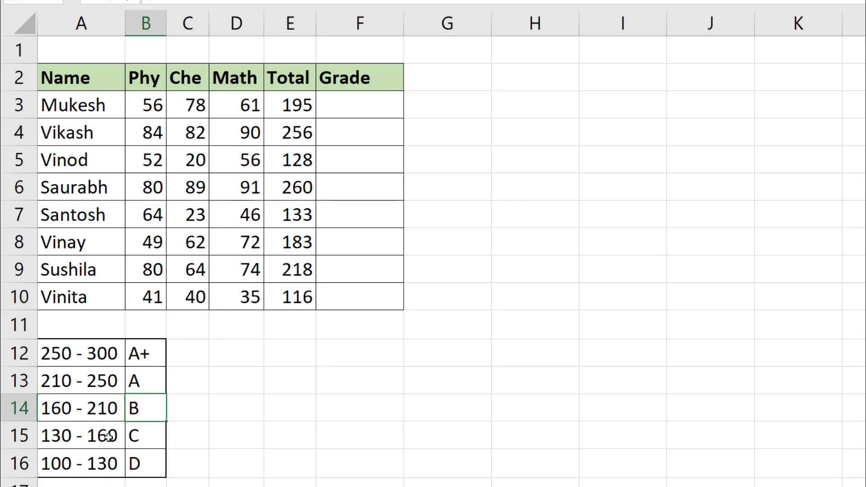
click(136, 434)
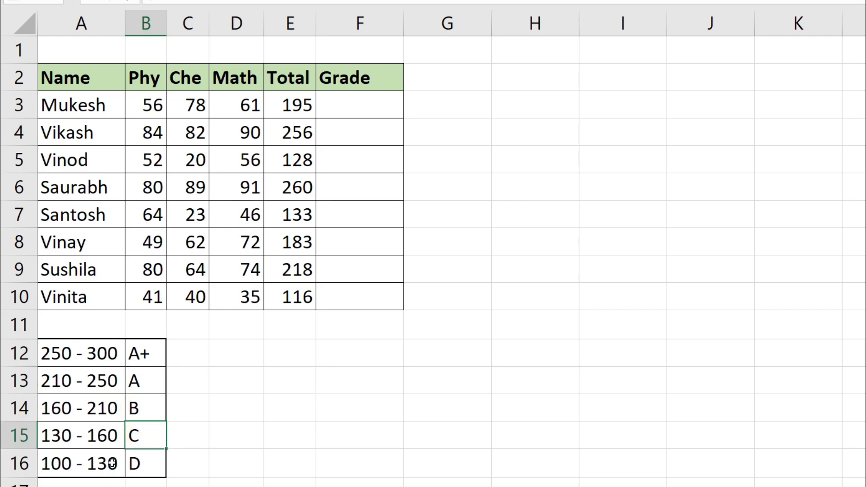
click(135, 463)
drag(59, 356, 112, 463)
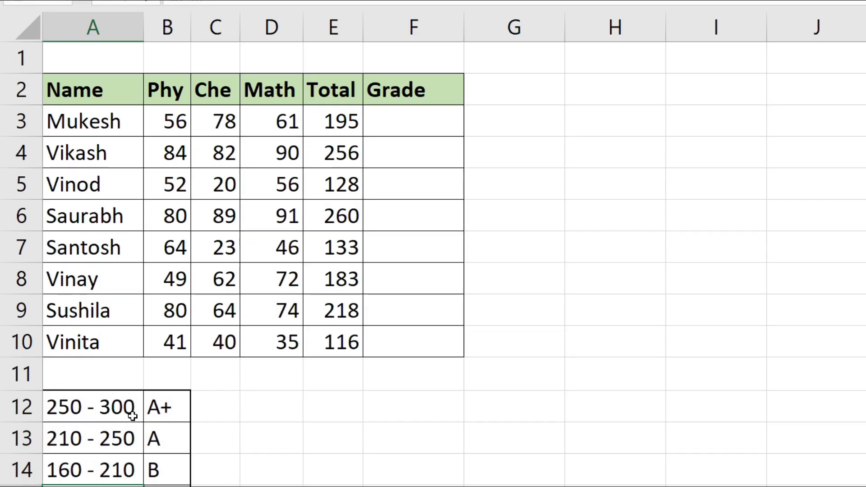
Step: Start the Grade formula in F3 with =IF(E3>=250,"A+", to award A+ for totals of at least 250
click(405, 129)
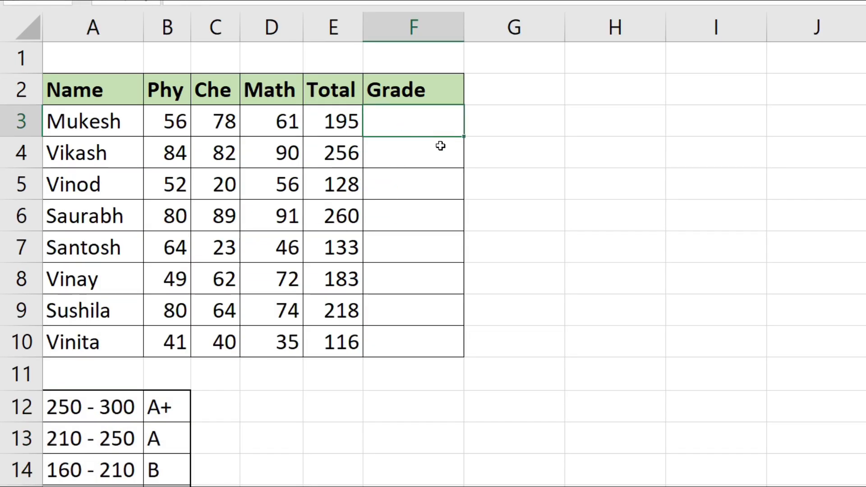
text(=if)
key(Tab)
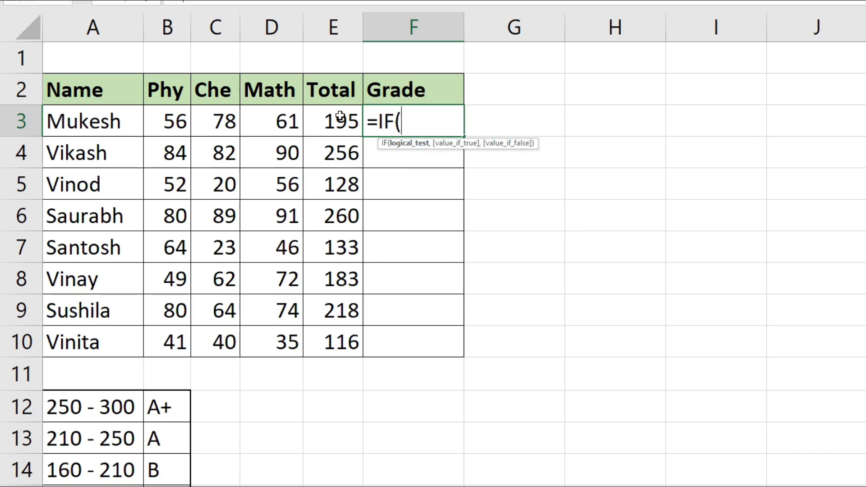
click(351, 122)
text(>)
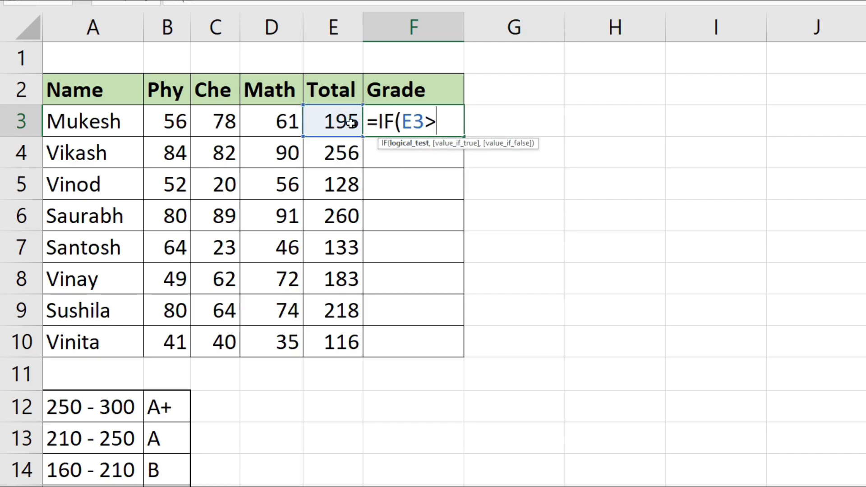
text(=250)
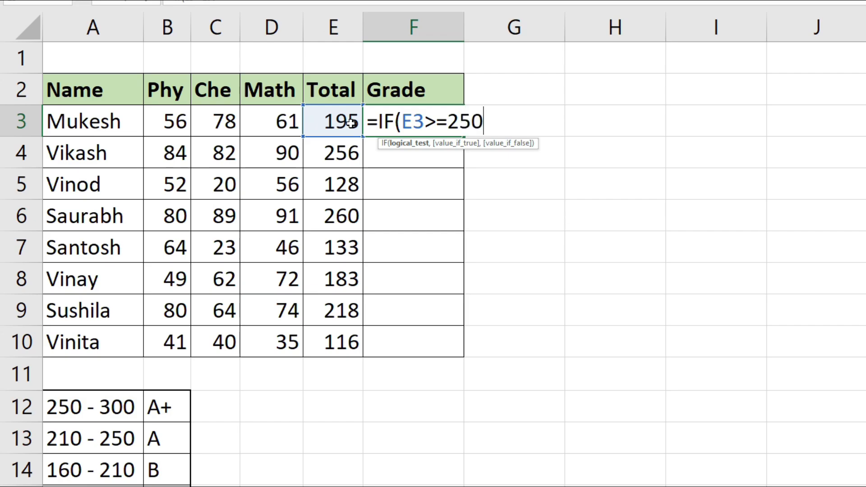
text(,"A)
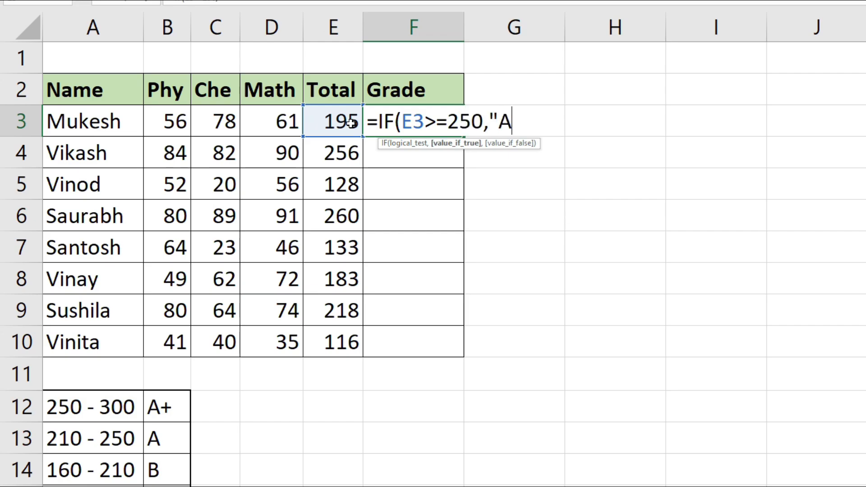
text(+",)
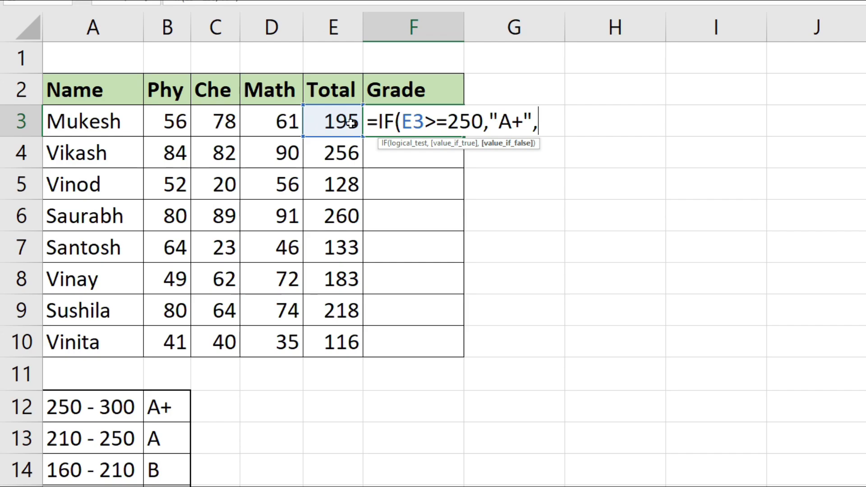
Step: Nest a second IF in the F3 formula, IF(E3>=210,"A", to award A for totals of at least 210
text(if)
key(Tab)
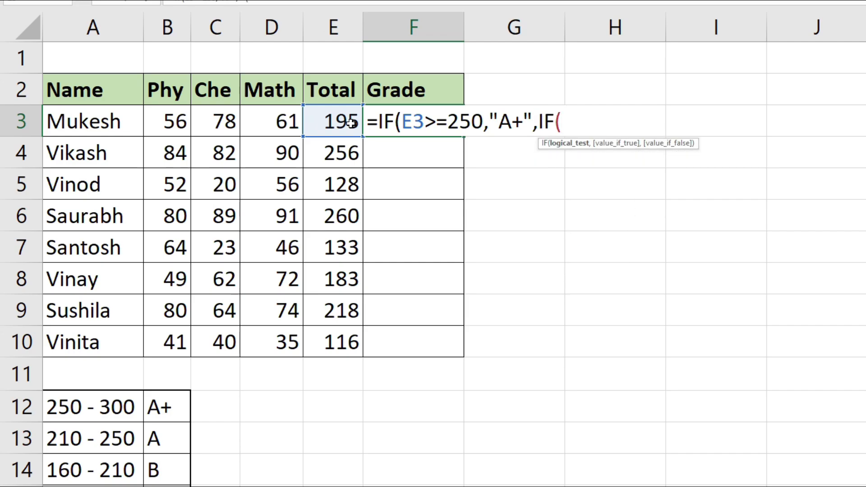
click(352, 123)
text(>=)
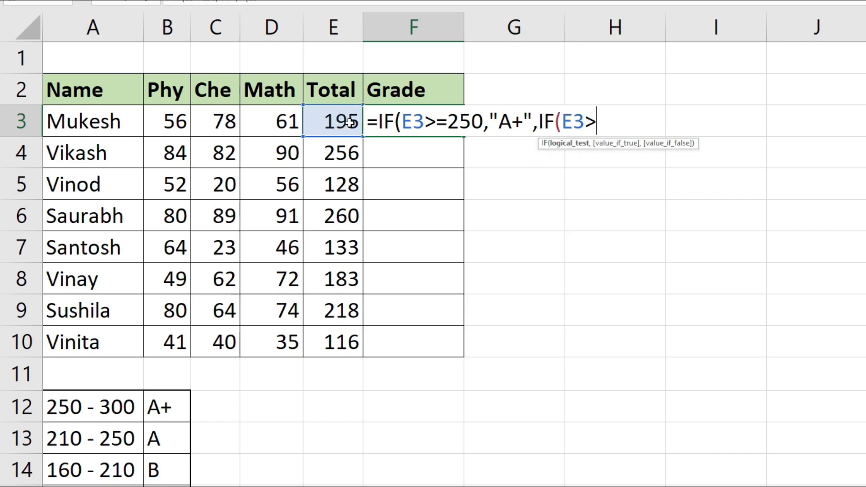
text(210,)
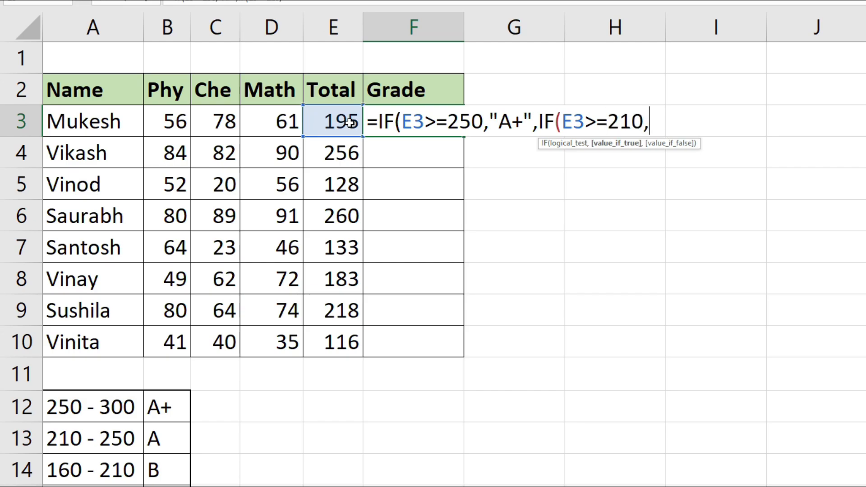
text("A",)
Step: Add a third nested IF to the F3 formula, IF(E3>=160,"B", to award B for totals of at least 160
text(if)
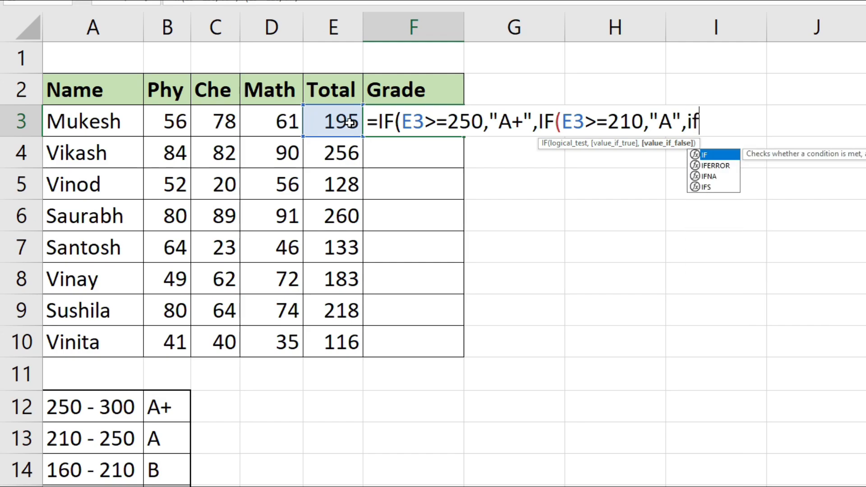
key(Tab)
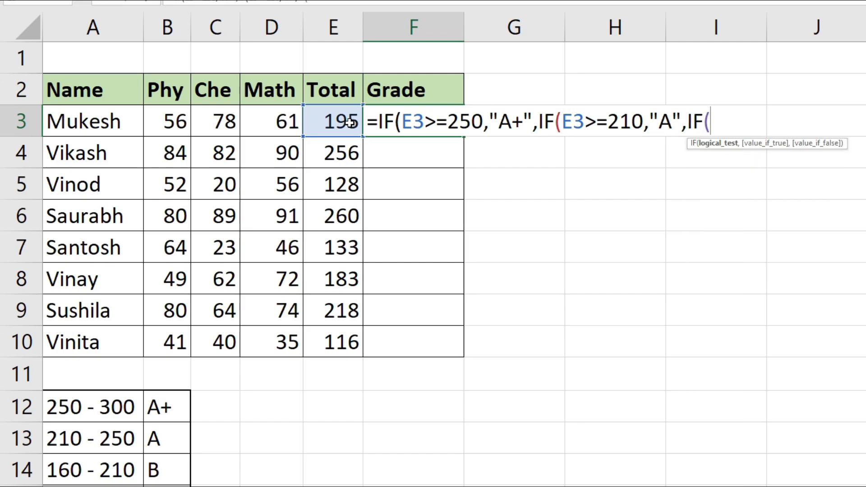
click(350, 122)
text(>=160)
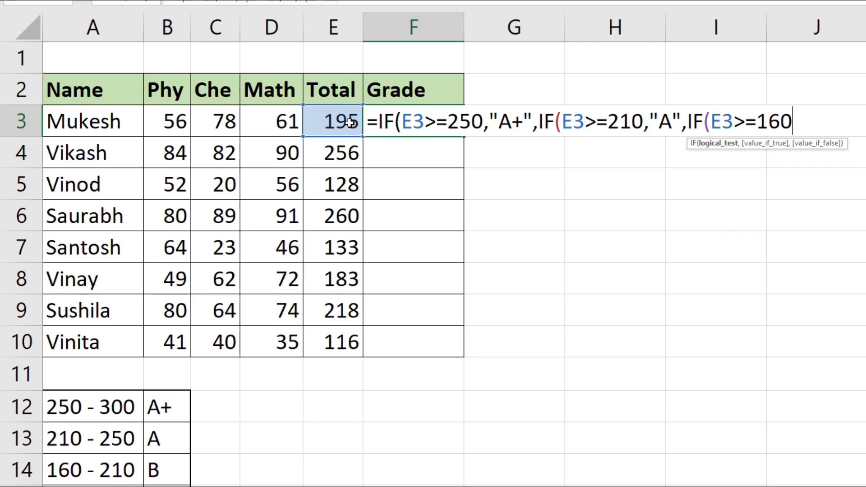
text(,")
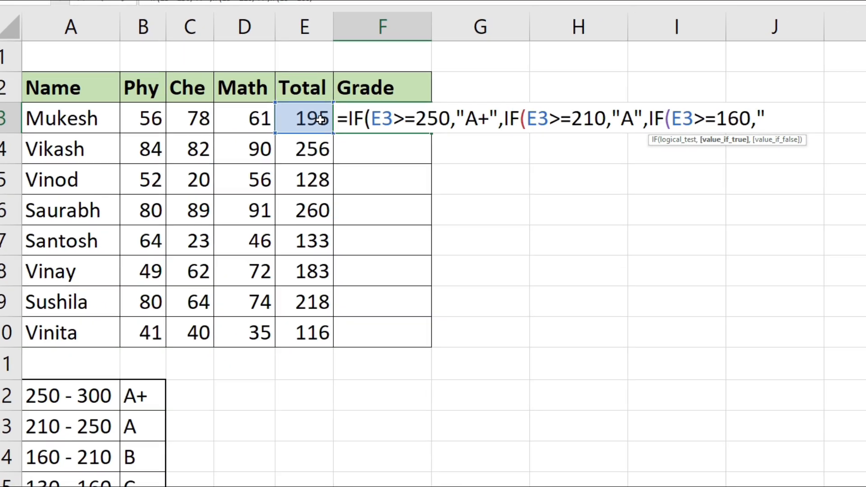
text(B",)
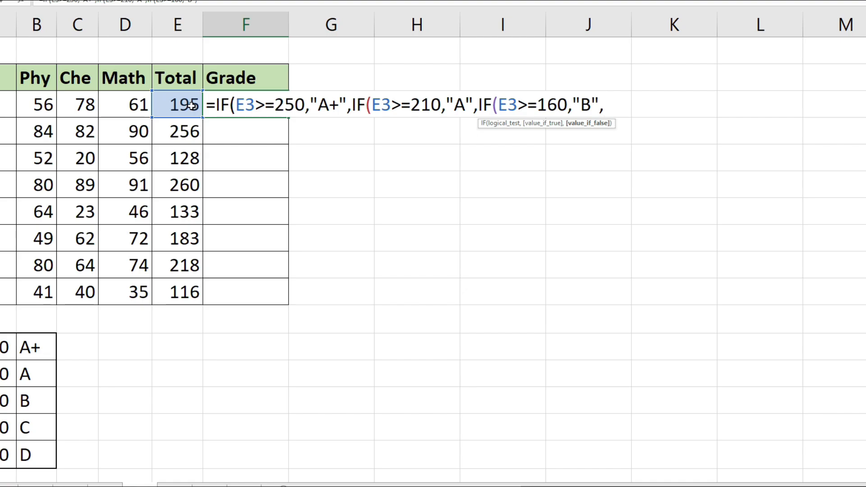
Step: Add a fourth nested IF to the F3 formula, IF(E3>=130,"C", to award C for totals of at least 130
text(if()
click(191, 105)
text(>)
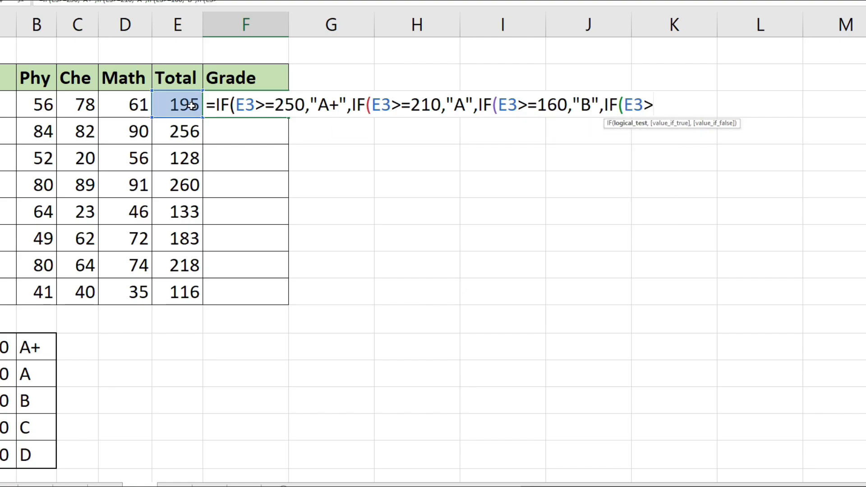
text(=130,")
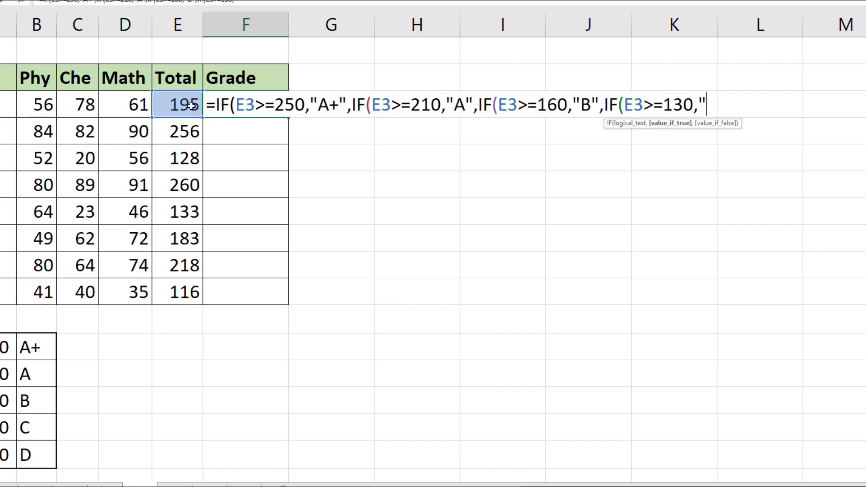
text(c)
key(BackSpace)
text(C",if)
Step: Finish the F3 formula with IF(E3>=100,"D" as the last nested test and enter it, accepting the closing-parenthesis correction
key(Tab)
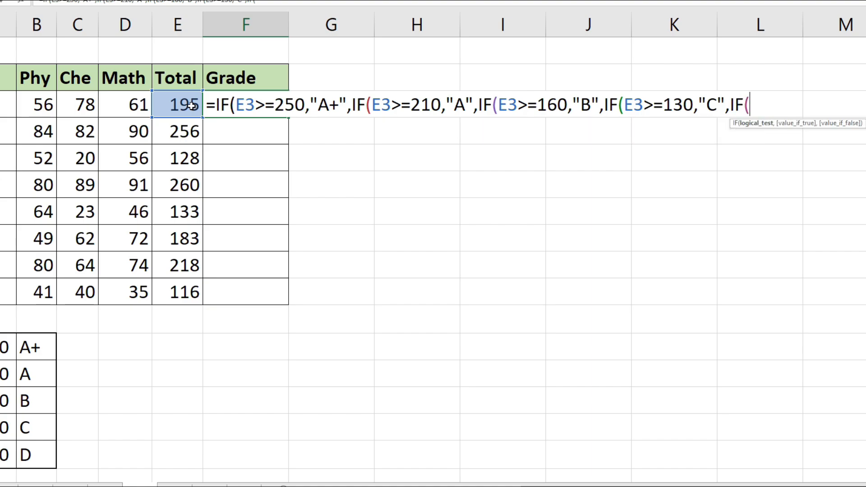
click(192, 105)
text(>=)
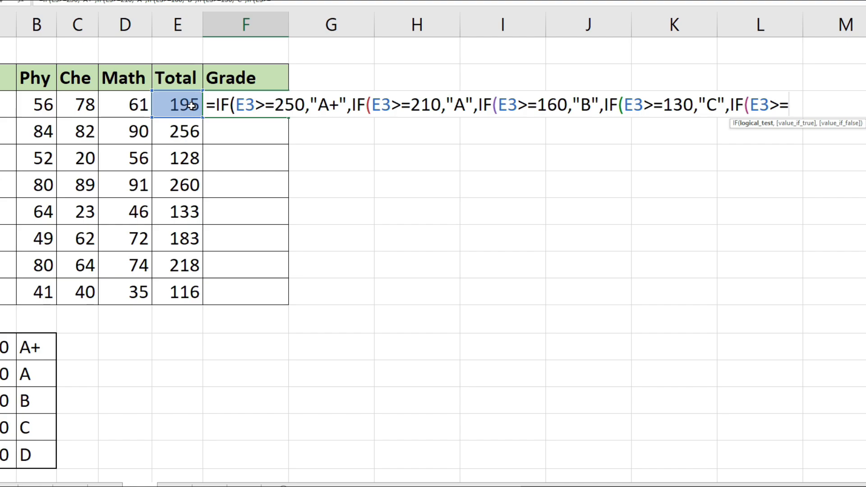
text(100<)
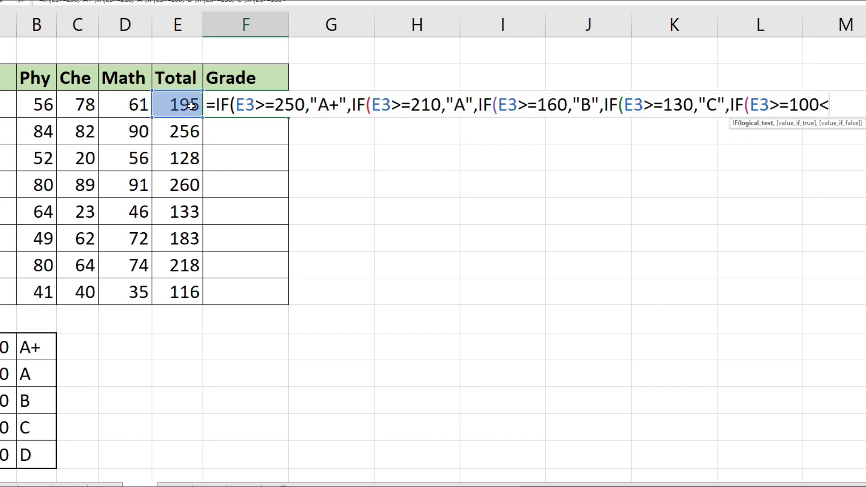
key(BackSpace)
text(,")
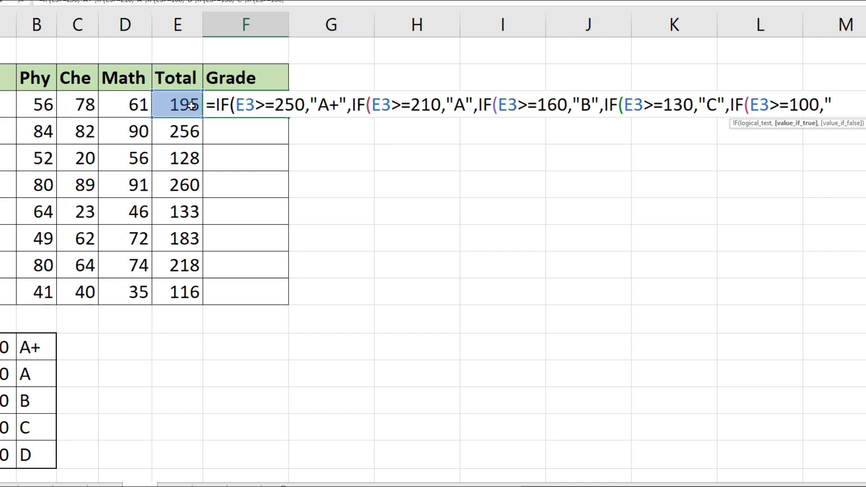
text(D")
key(Return)
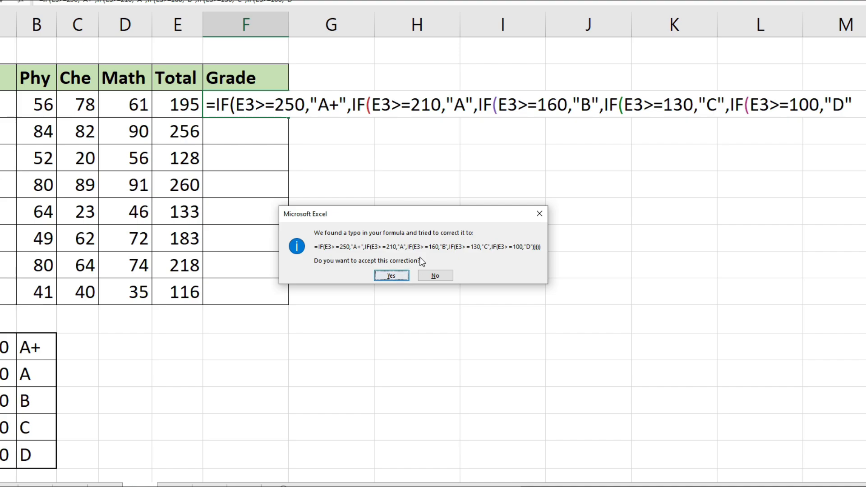
click(391, 275)
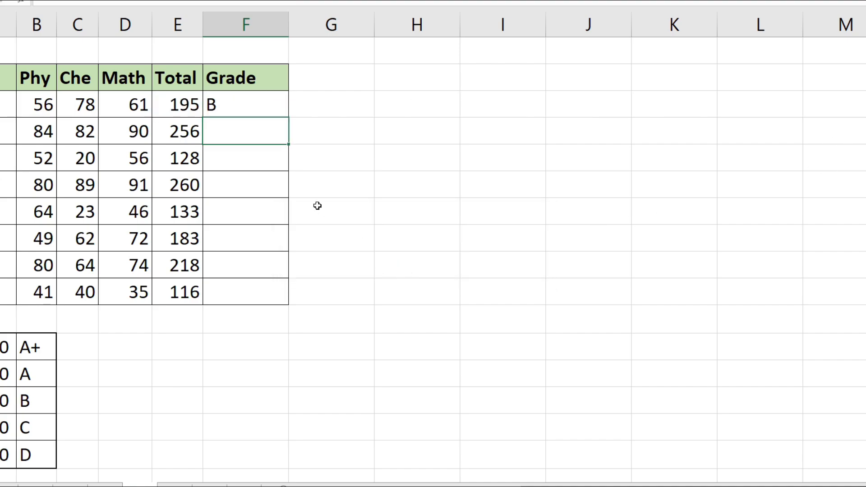
Step: Copy the Grade formula from F3 down through F10 for all the students
click(230, 111)
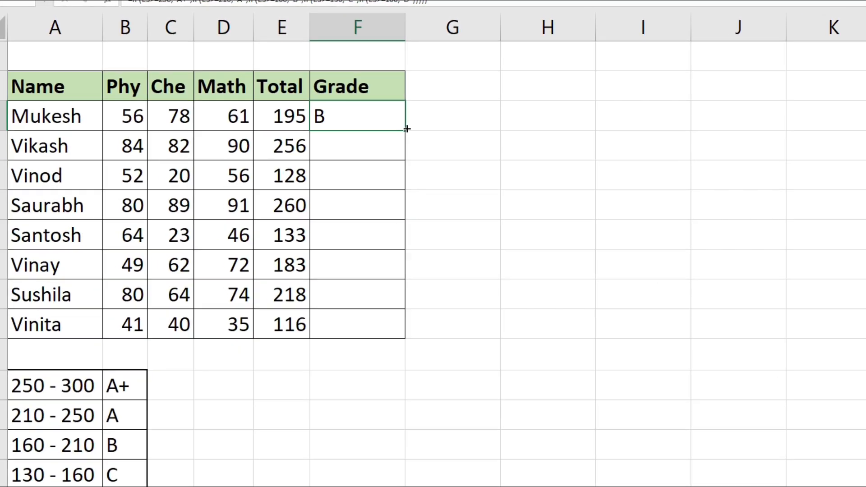
drag(407, 129, 399, 325)
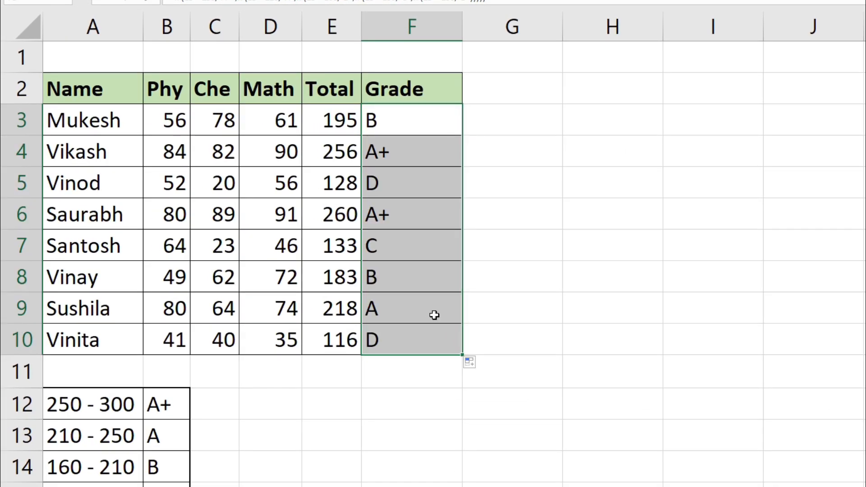
click(433, 314)
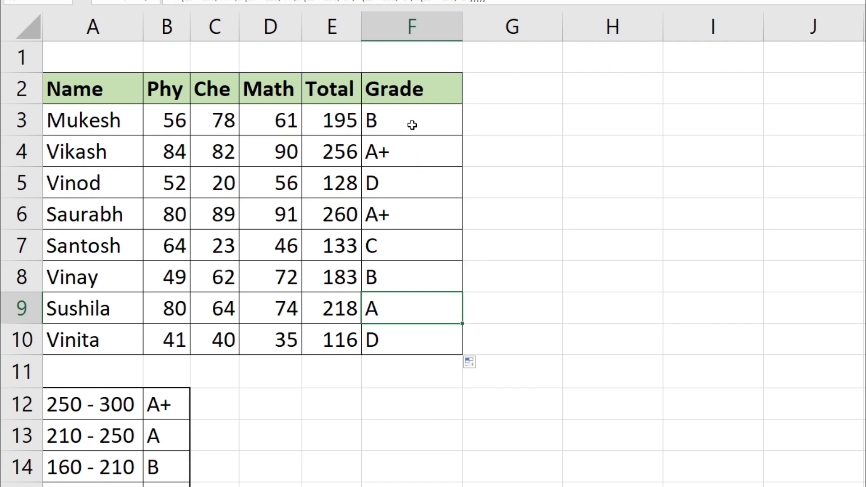
Step: Review the grades in F3:F10 against the students' total marks
drag(412, 121, 411, 340)
click(408, 210)
click(406, 181)
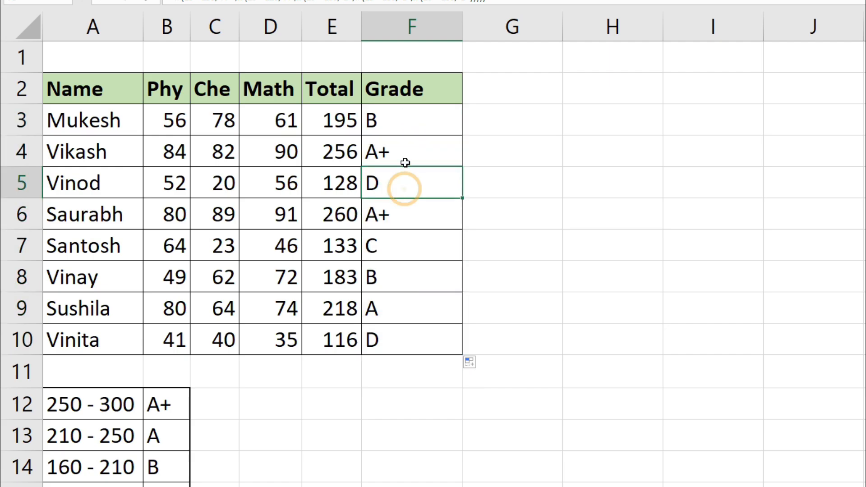
click(405, 122)
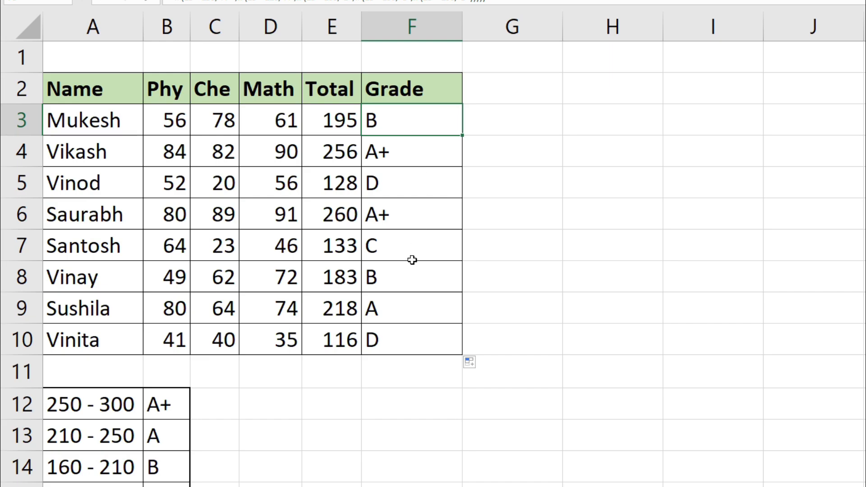
drag(429, 120, 435, 328)
click(419, 131)
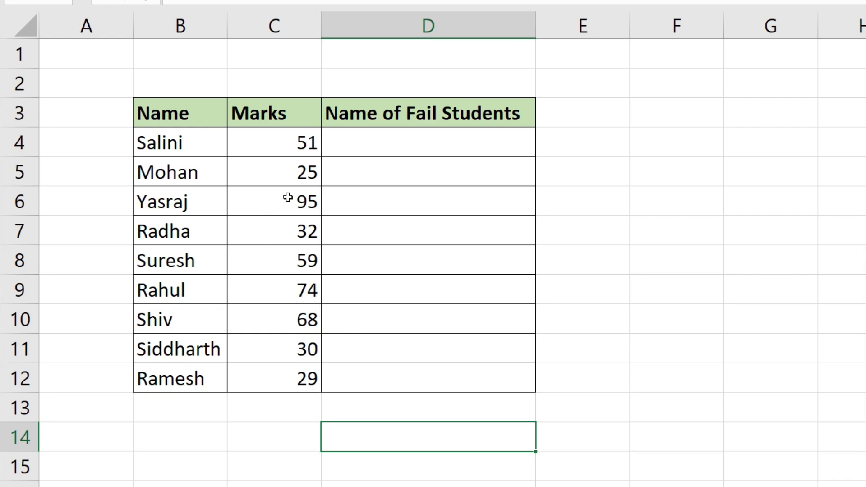
Step: Examine the empty Name of Fail Students column, D4:D12, on the sheet with names and marks
click(396, 178)
click(401, 144)
drag(401, 144, 396, 372)
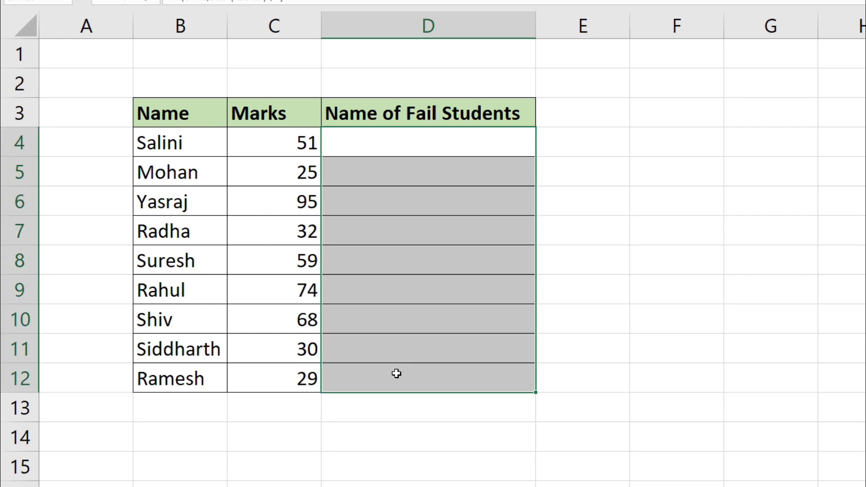
click(427, 165)
drag(433, 141, 422, 378)
click(426, 229)
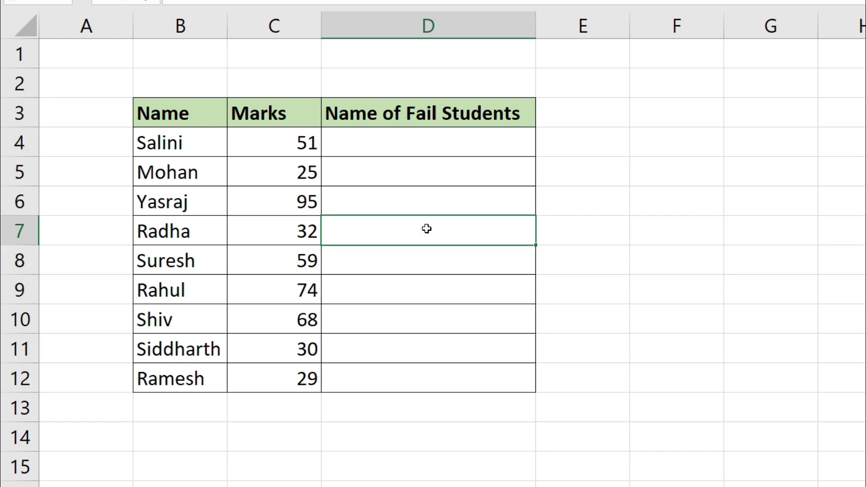
Step: Start the Name of Fail Students formula in D4 with =IF(C4<40, to test for marks below 40
click(413, 148)
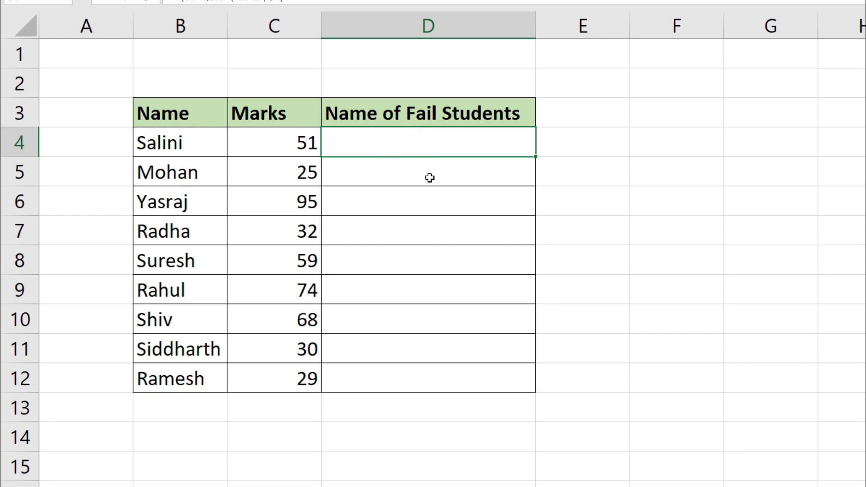
text(=if()
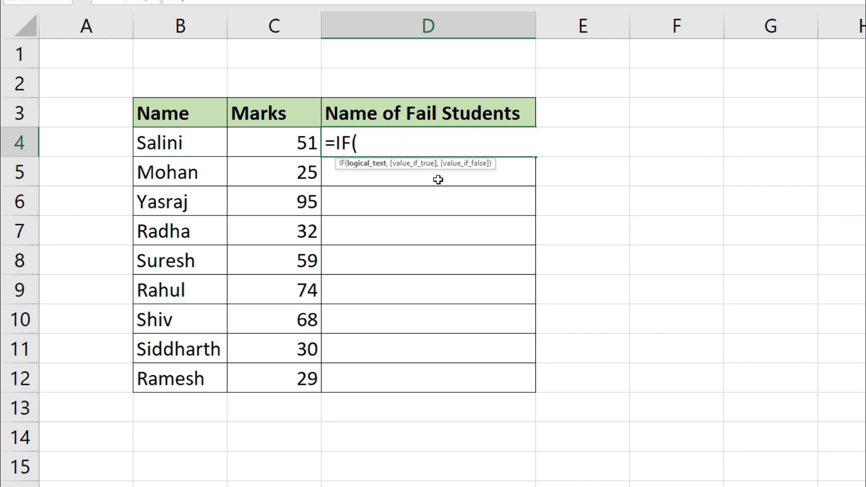
click(300, 144)
text(<)
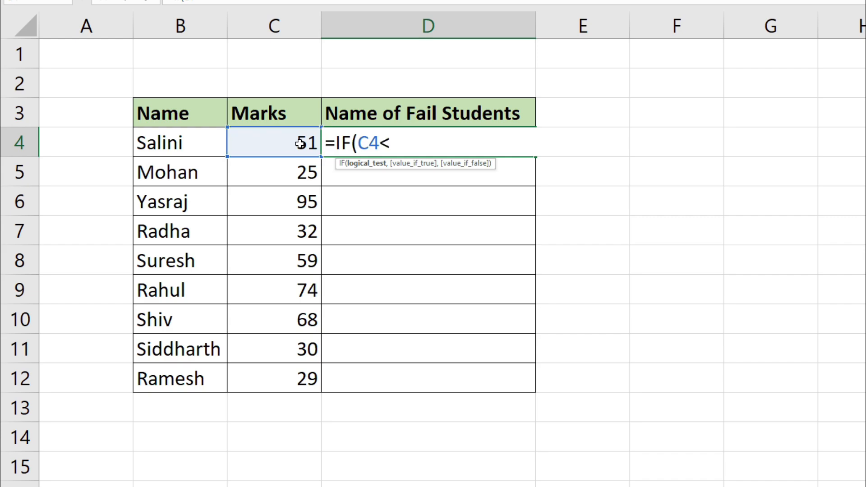
text(40)
text(,)
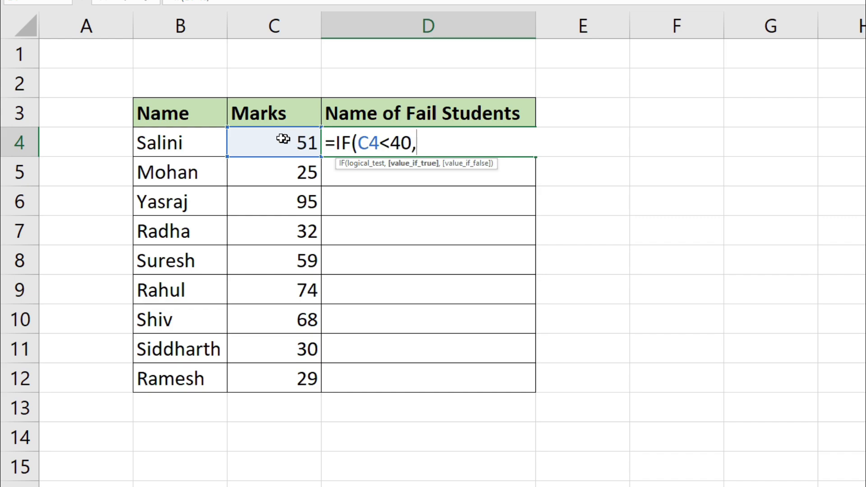
Step: Complete the D4 formula as =IF(C4<40,B4&"("&C4&")","") to return the failed student's name with marks, otherwise blank
click(205, 143)
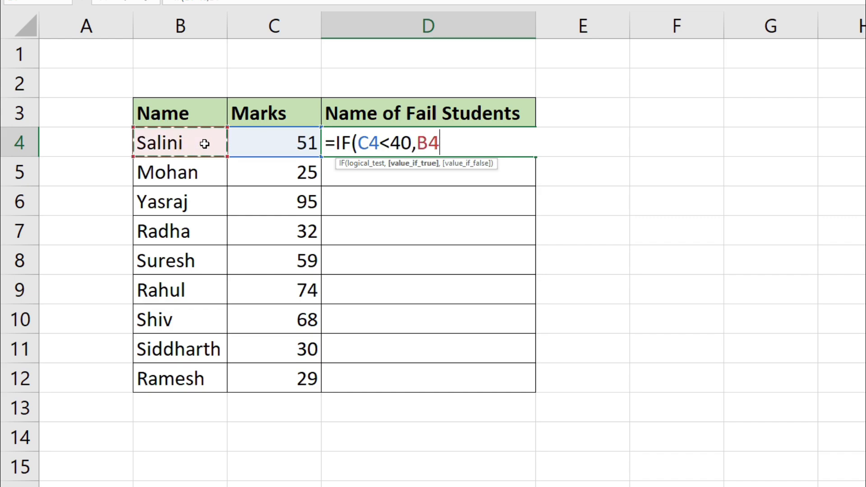
text(&)
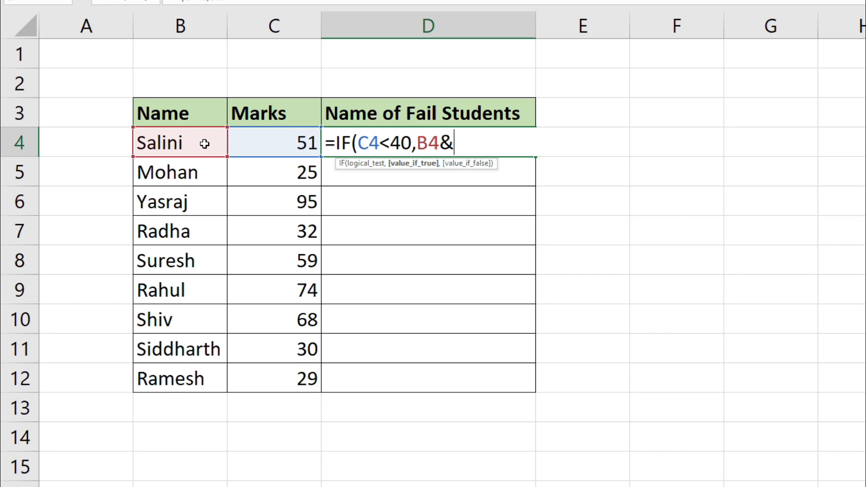
text("("&)
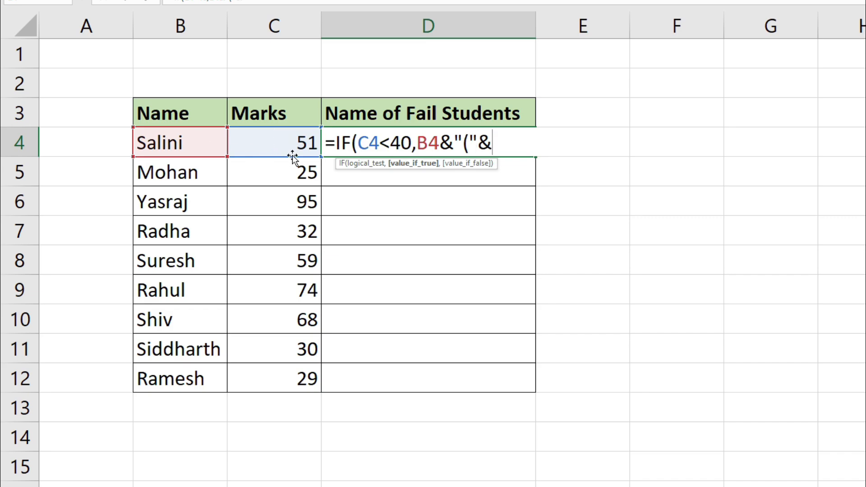
click(295, 141)
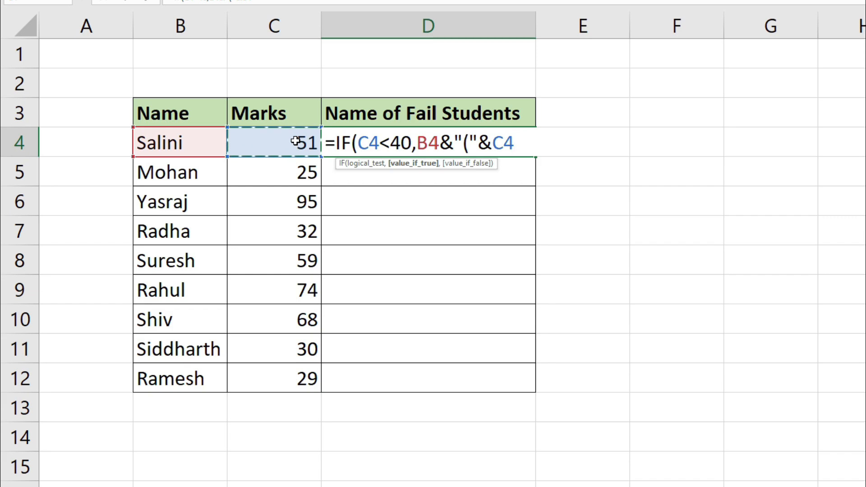
text(&)
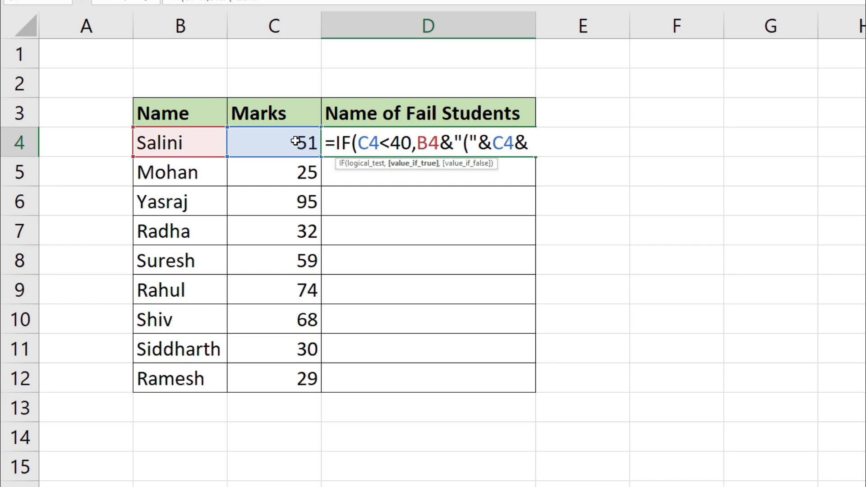
text(")")
text(,)
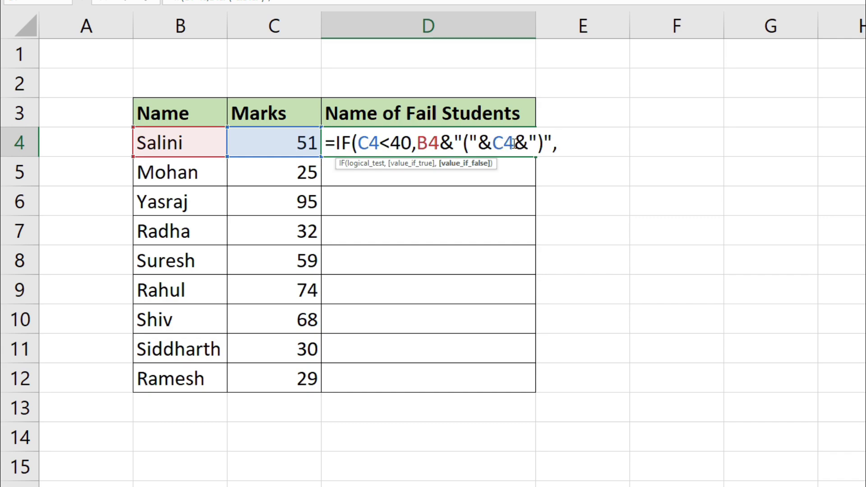
text(""))
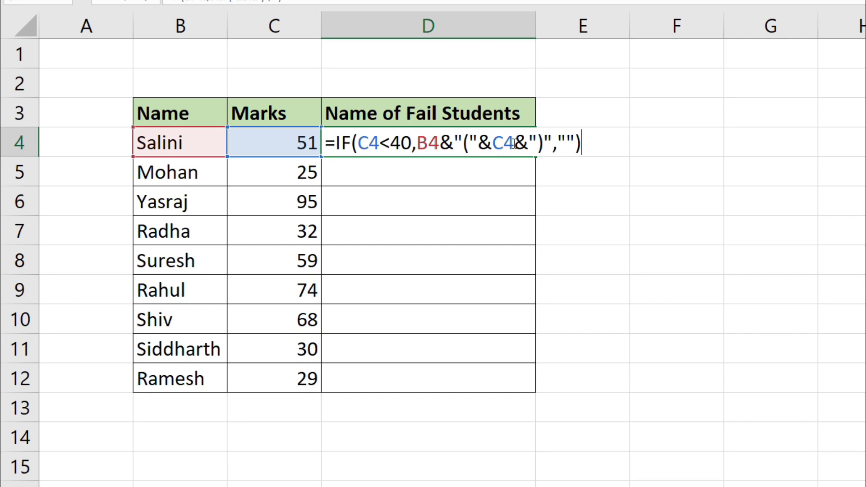
key(Return)
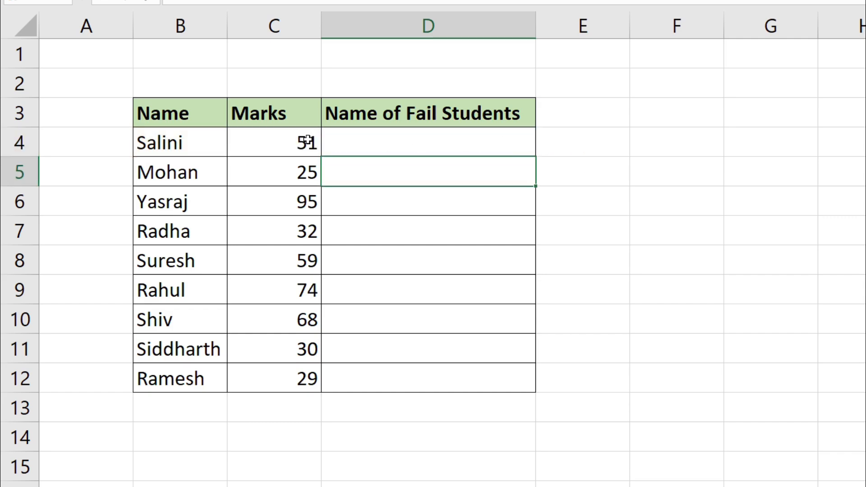
Step: Copy the Name of Fail Students formula from D4 down through D12
click(456, 144)
drag(537, 156, 522, 383)
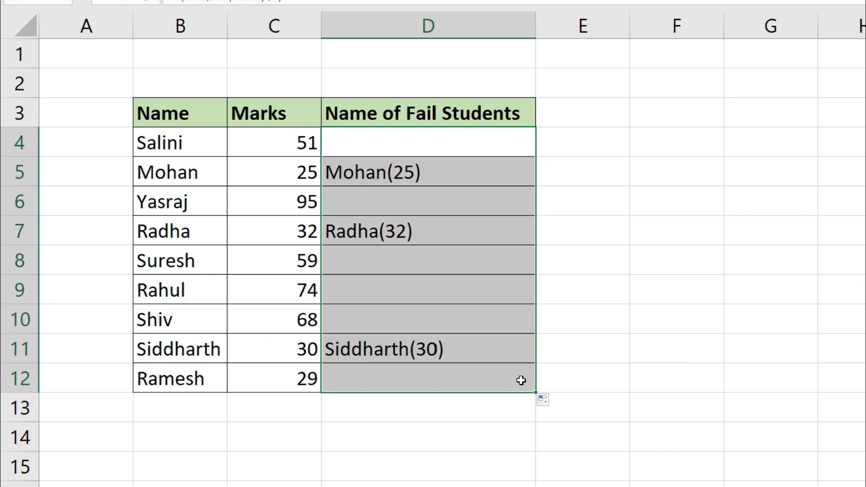
click(433, 174)
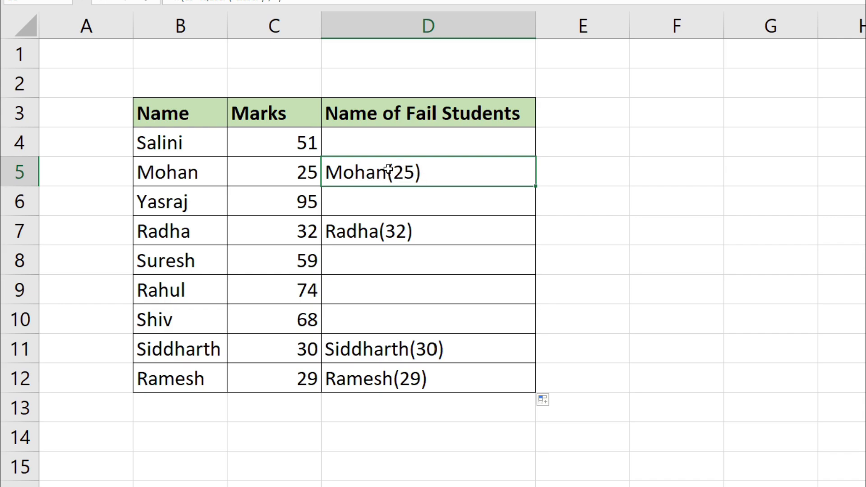
Step: Edit the D4 formula to add a space before the opening parenthesis, making that text " ("
click(428, 142)
double_click(429, 143)
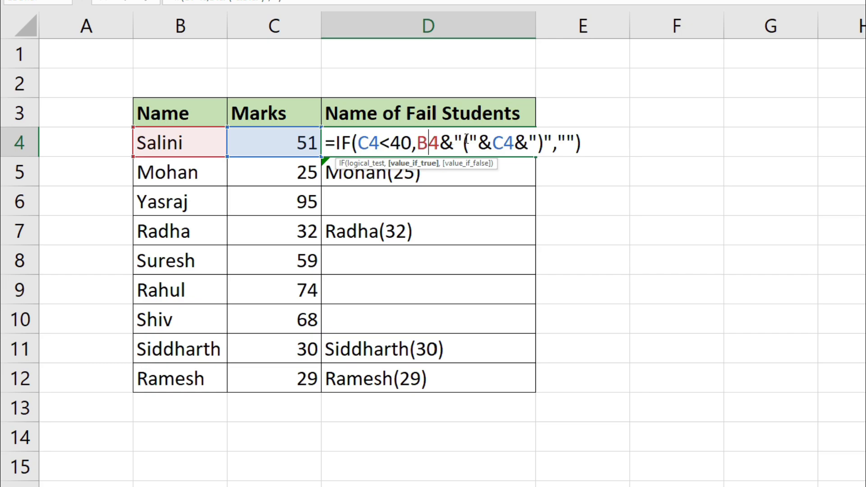
click(463, 137)
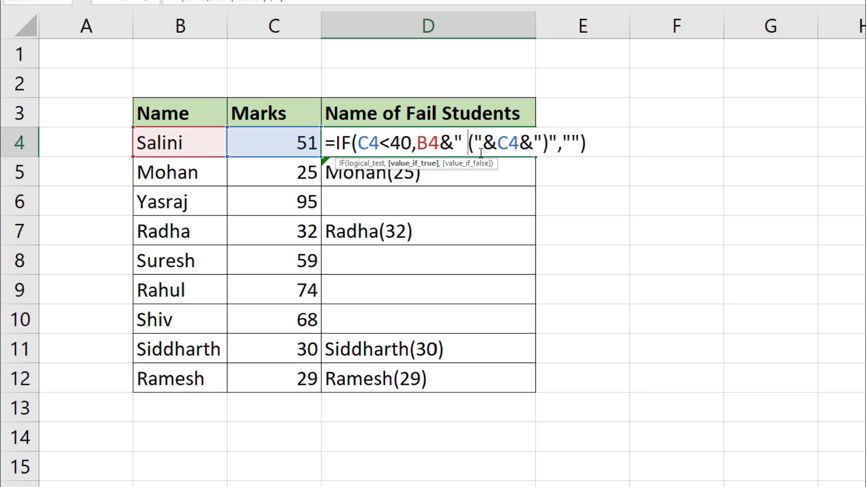
key(Return)
Step: Copy the revised D4 formula with the added space down through D12
click(476, 149)
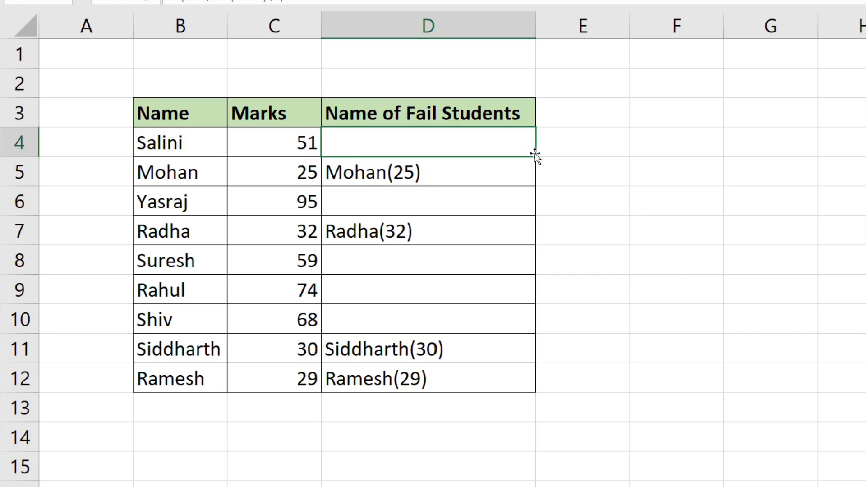
drag(535, 157, 522, 380)
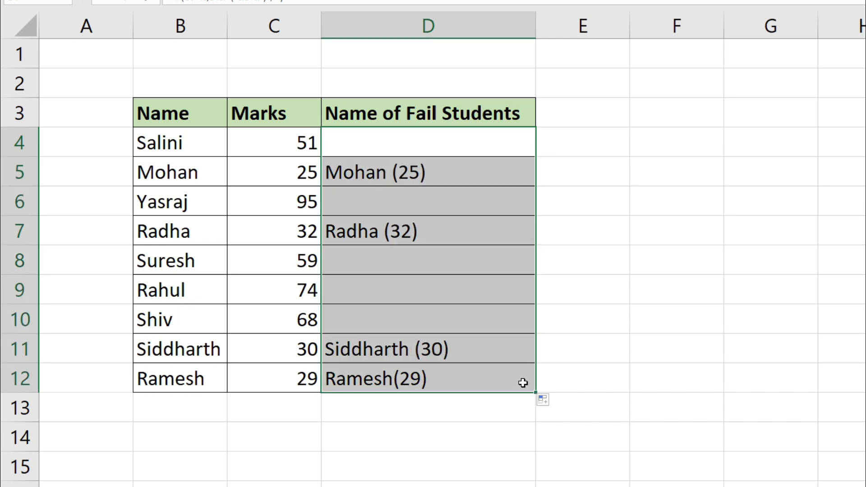
click(469, 321)
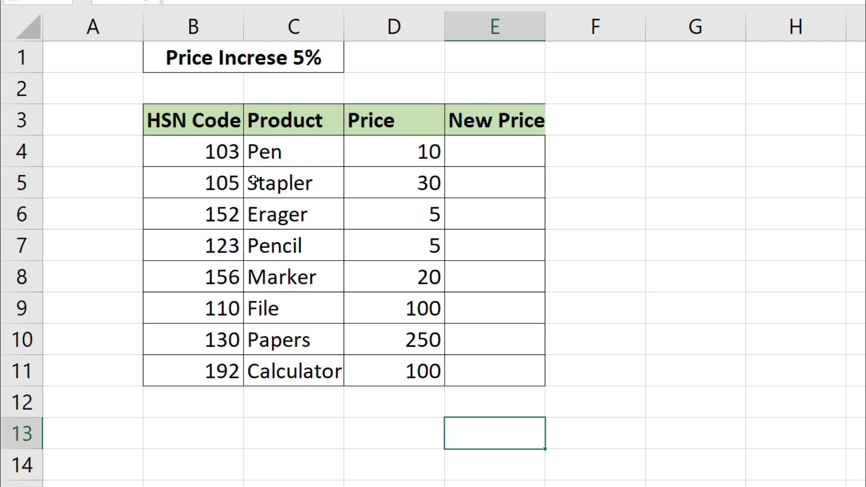
Step: On the Price Increse 5% sheet, start the New Price formula in E4 with =IF(D4>=20, to test the price
drag(271, 124, 294, 343)
drag(405, 122, 410, 371)
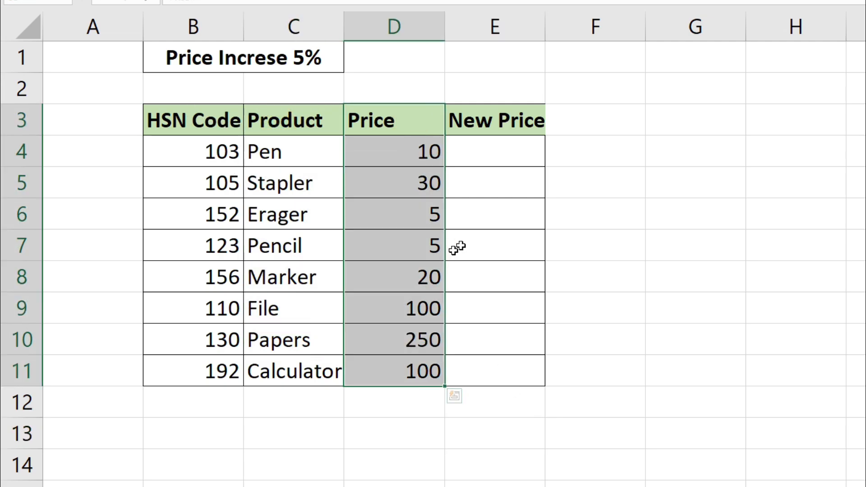
click(486, 158)
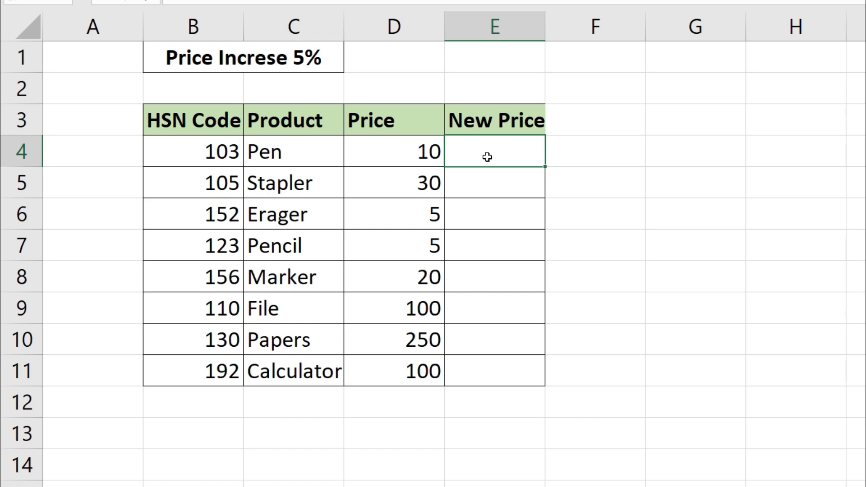
text(=if()
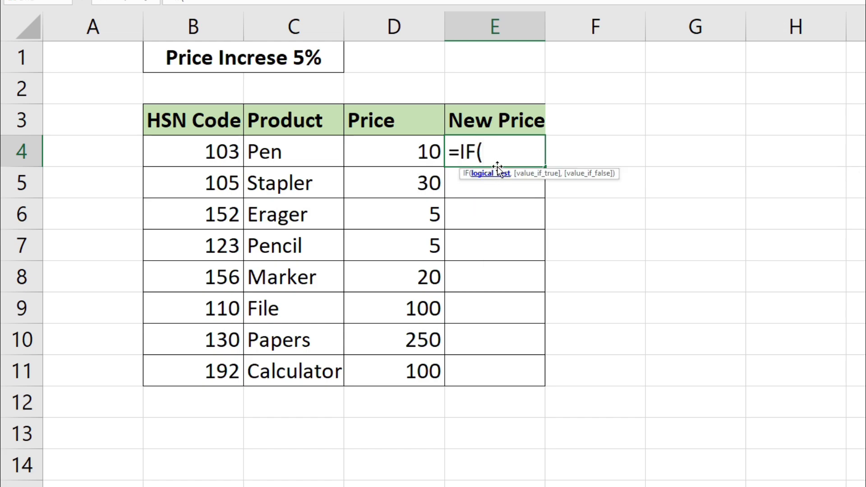
click(423, 152)
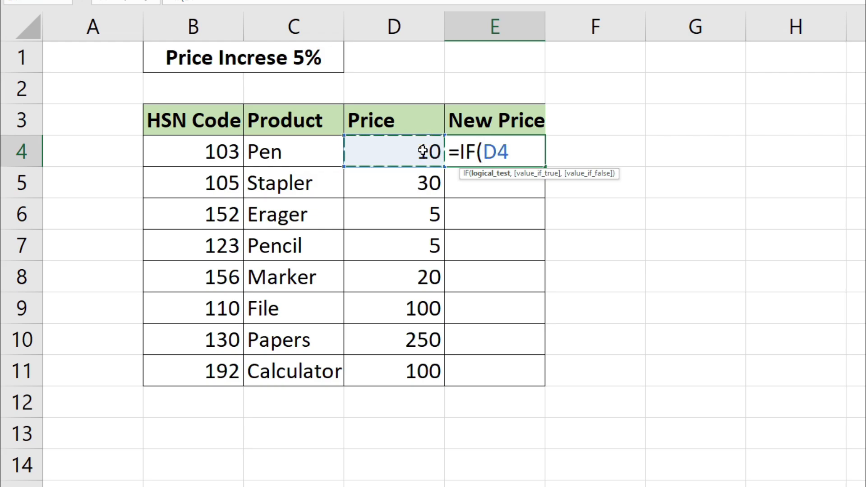
text(>=)
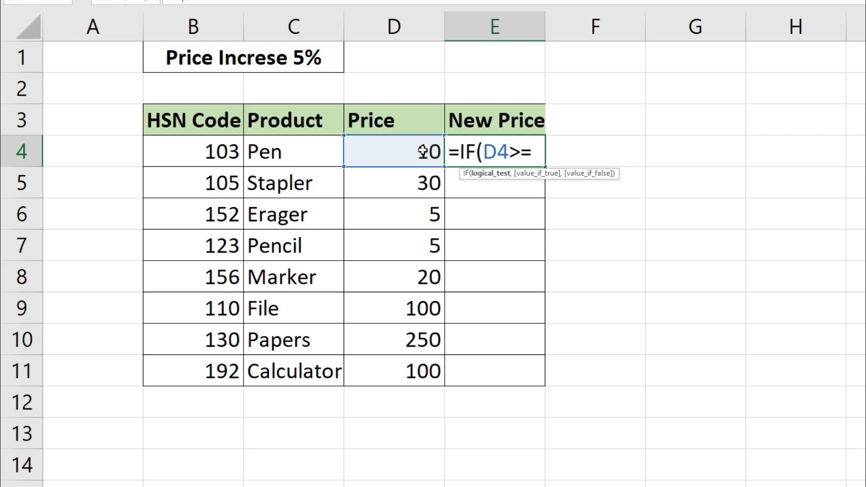
text(20,)
Step: Complete the New Price formula in E4 with D4+D4*5% as the true value and D4 as the false value
click(422, 151)
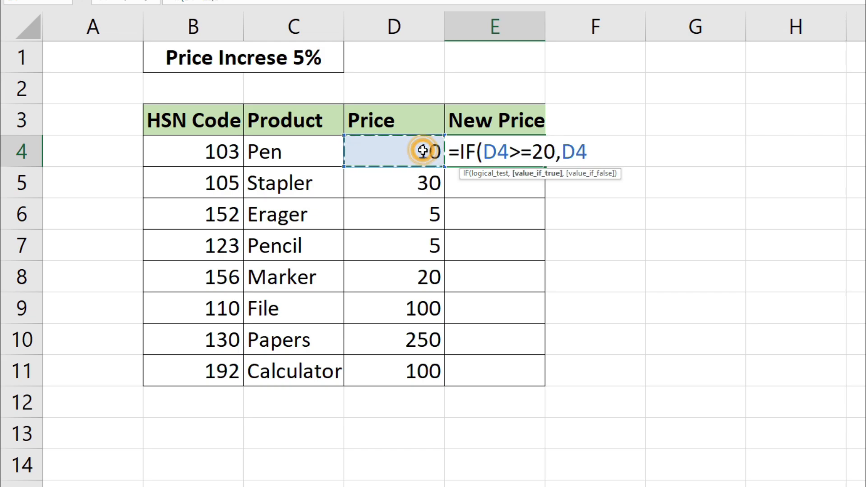
text(+)
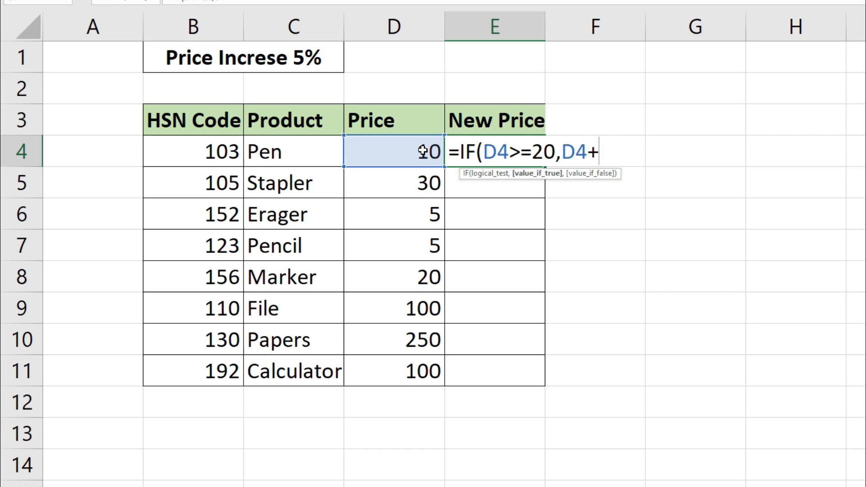
click(423, 151)
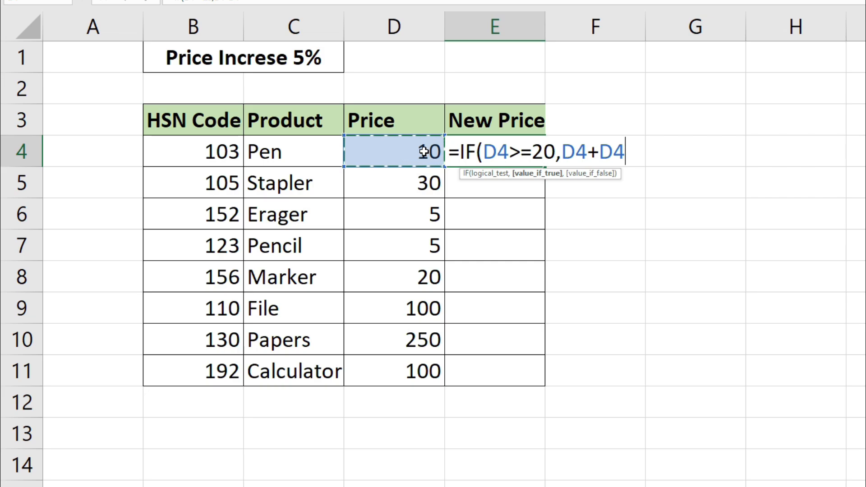
text(*5%)
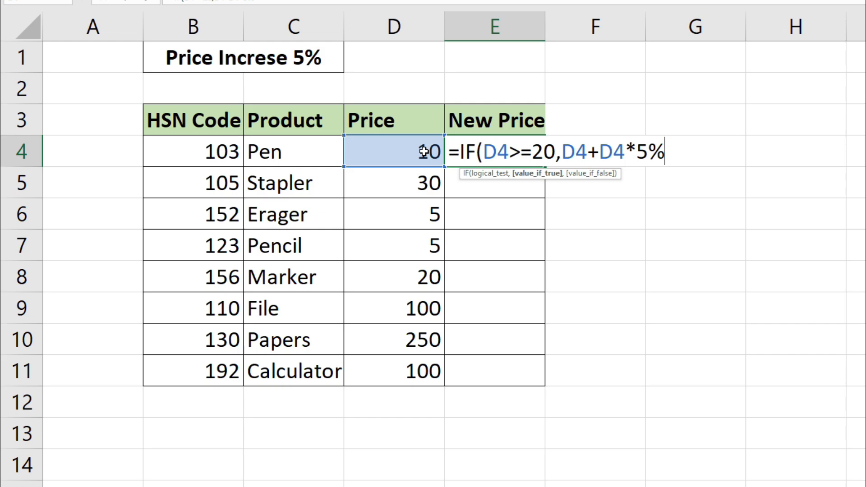
text(,)
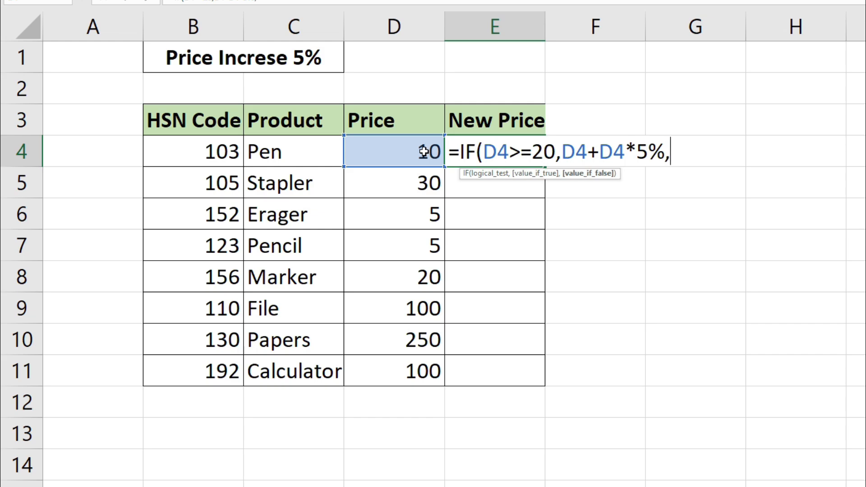
click(424, 151)
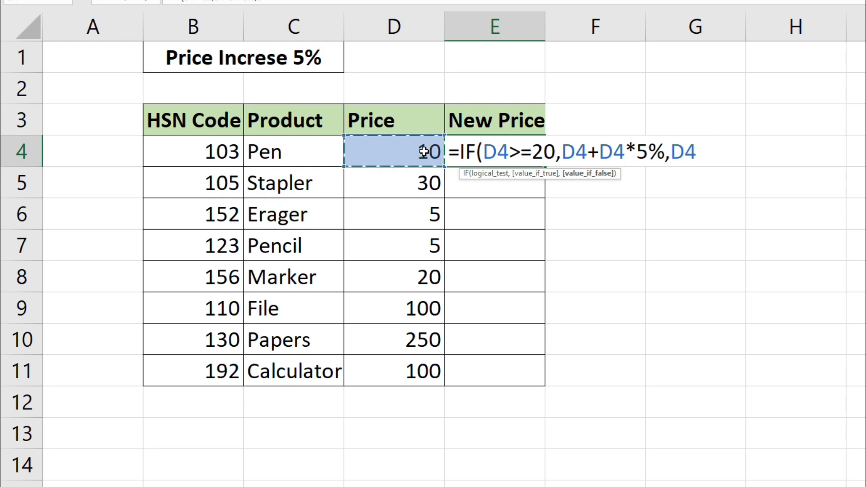
text())
key(Return)
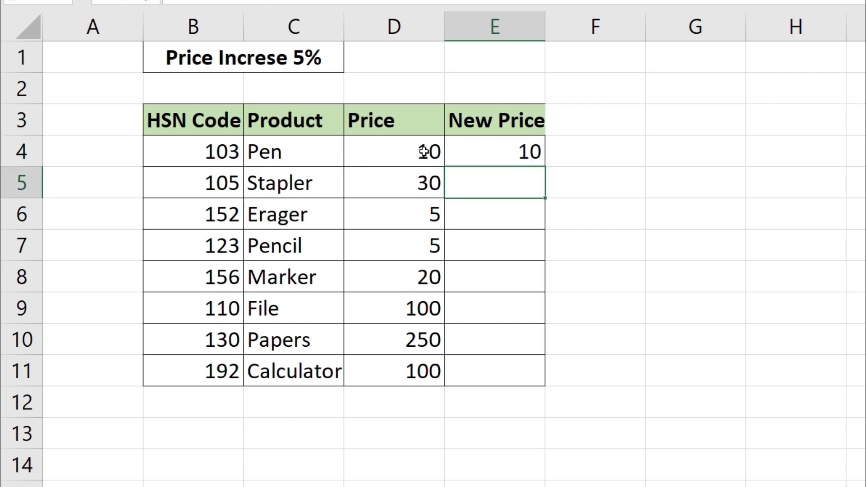
Step: Copy the New Price formula from E4 down through E11 for all products and review the new prices
click(504, 151)
drag(544, 165, 544, 386)
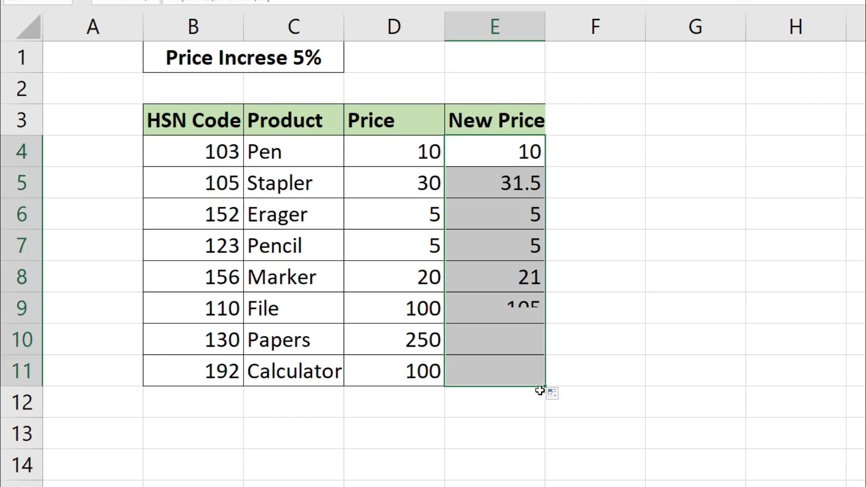
click(513, 309)
click(518, 187)
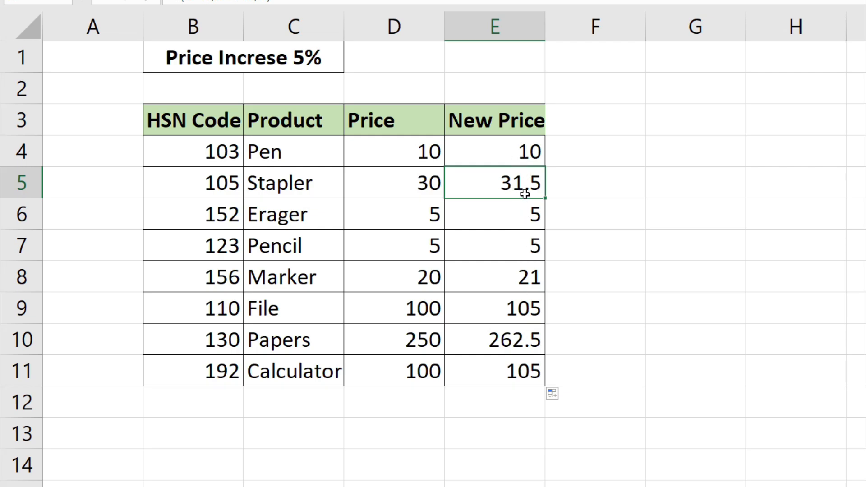
drag(501, 152, 483, 377)
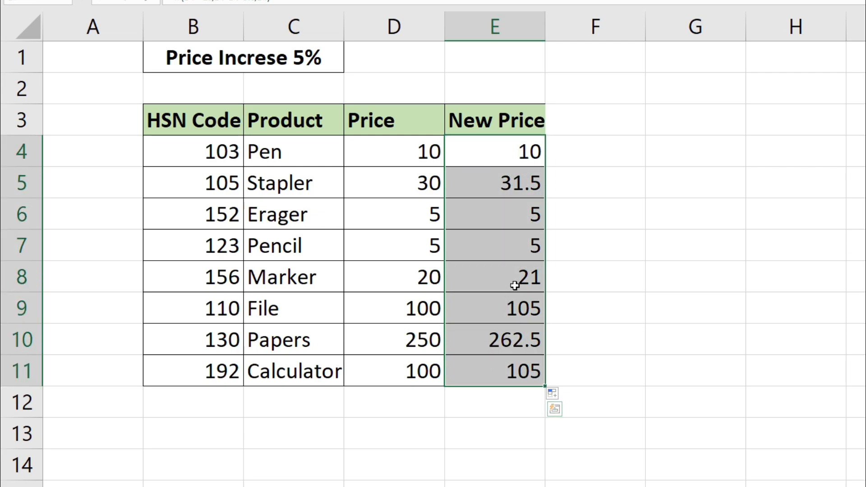
click(519, 238)
click(591, 220)
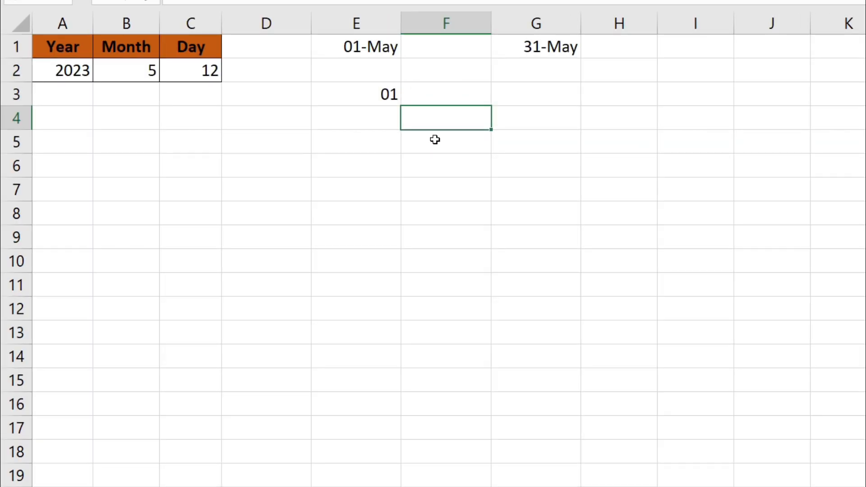
Step: Examine the empty row 3 cells from F3 onward, beside E3, on the sheet with Year, Month and Day
click(432, 138)
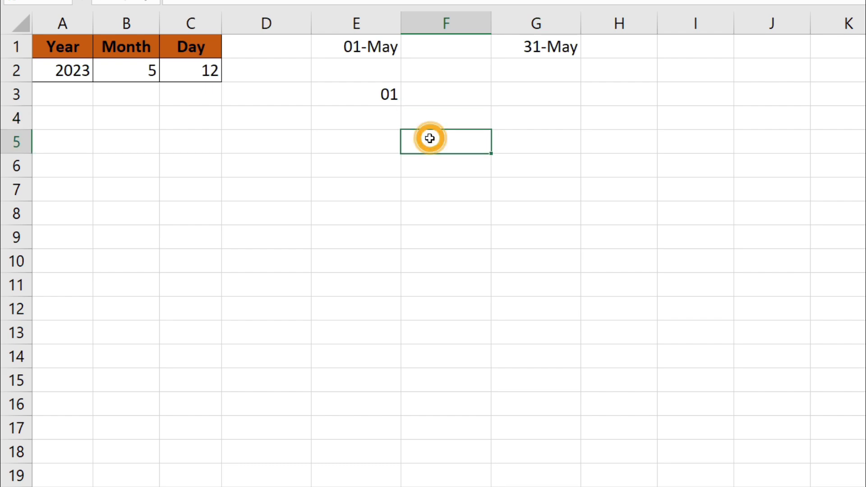
click(431, 93)
click(511, 96)
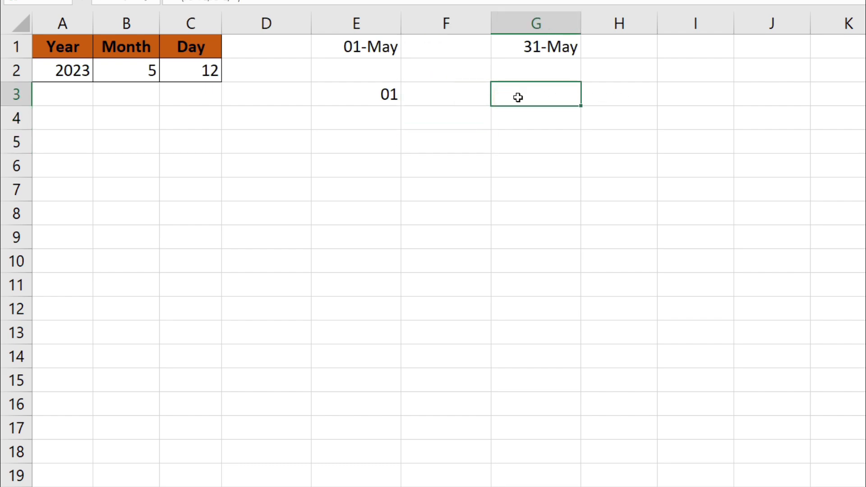
click(451, 95)
click(514, 96)
click(454, 94)
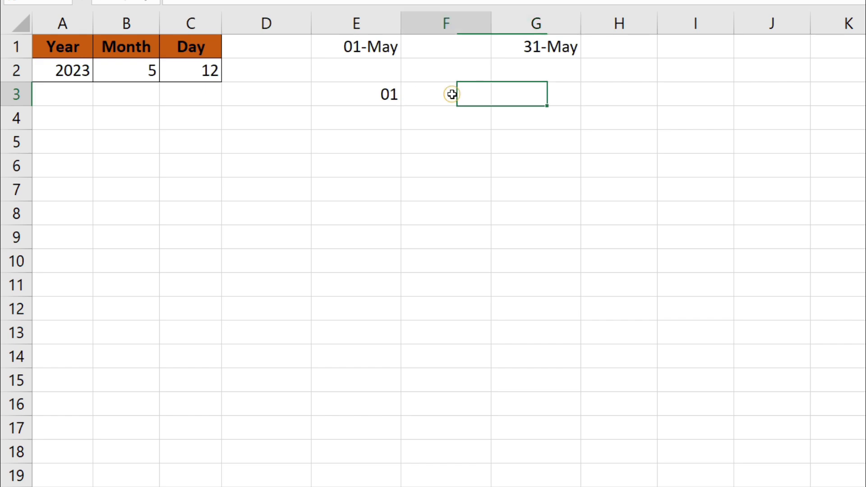
click(541, 95)
click(690, 103)
click(791, 108)
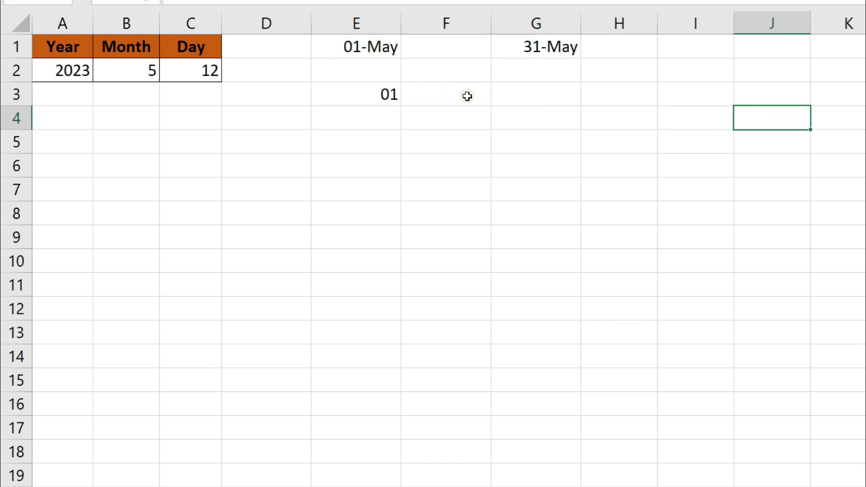
Step: Check the formula in E3 that references the start date in E1, leaving it as it is
key(Up)
click(447, 92)
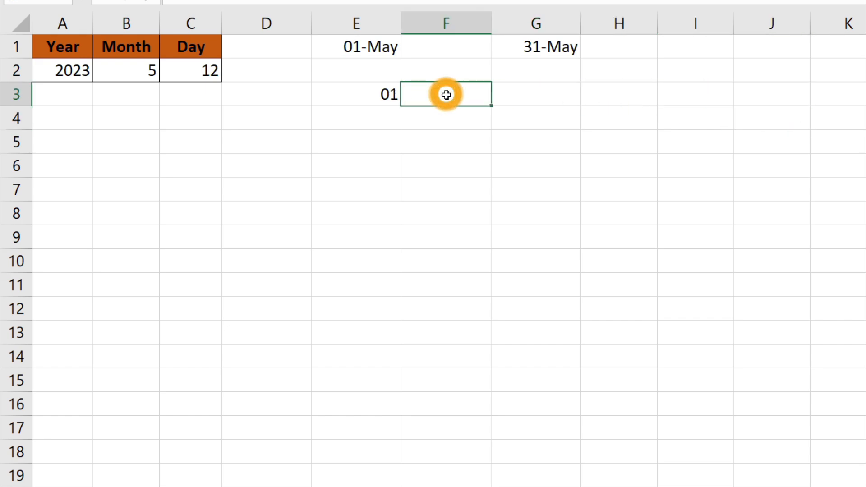
double_click(375, 95)
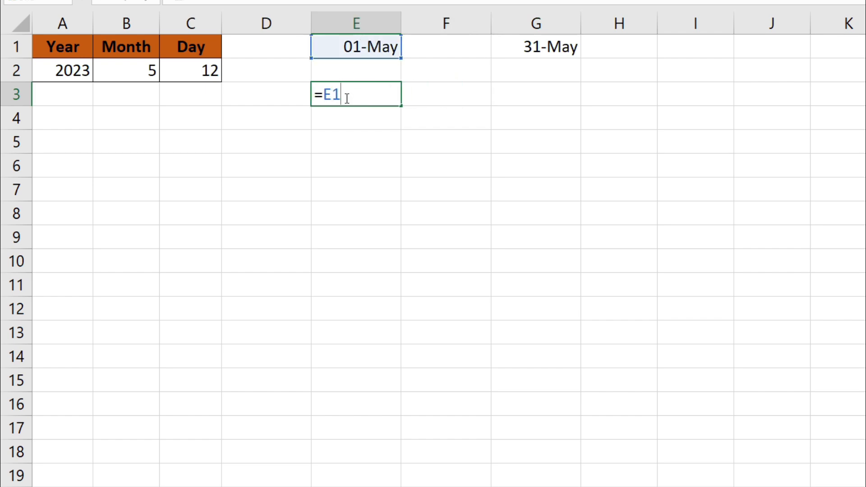
click(360, 93)
key(Return)
Step: Start a formula in F3 with =IF(E3<G1 to test the previous day against the end date
click(440, 94)
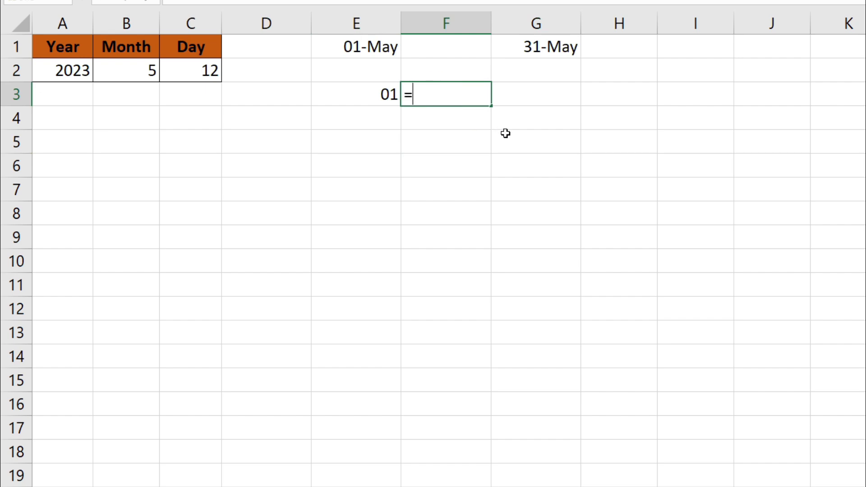
text(=if)
key(Tab)
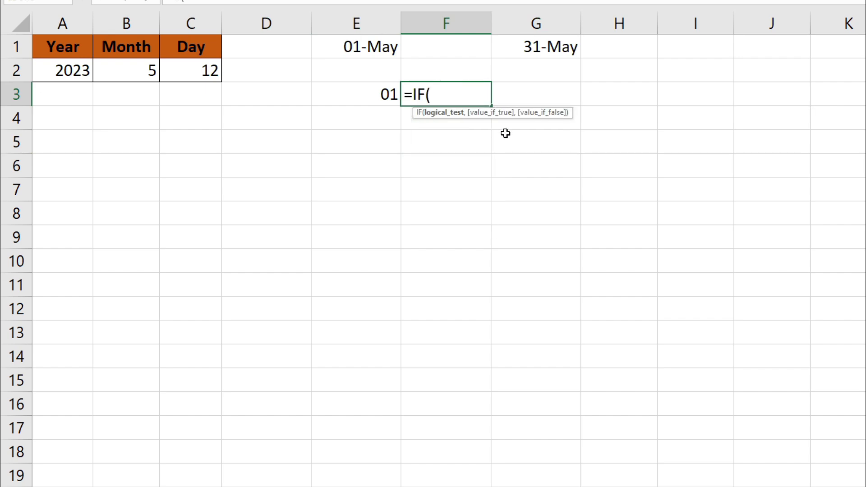
click(389, 95)
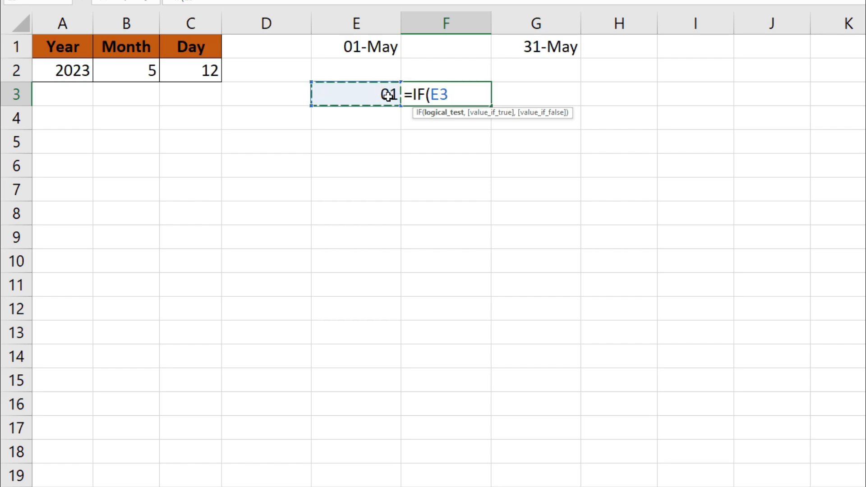
text(<)
click(544, 47)
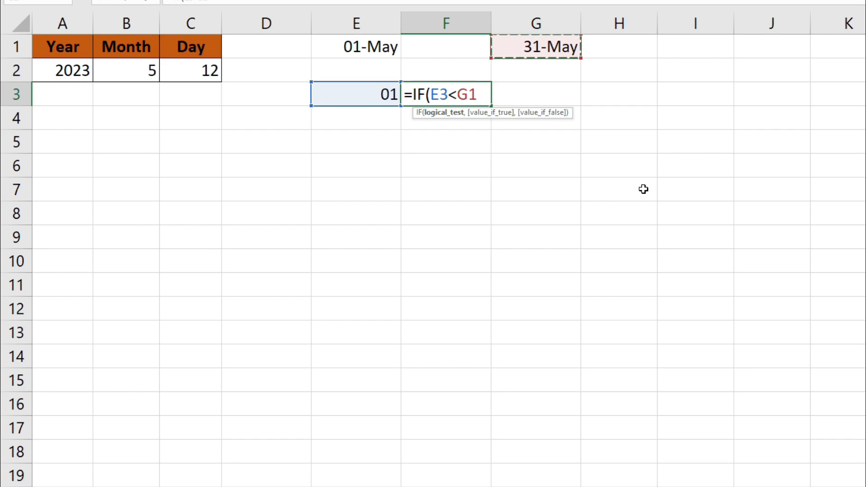
Step: Complete the F3 formula with E3+1 as the true value and an empty string "" as the false value
text(,)
click(384, 95)
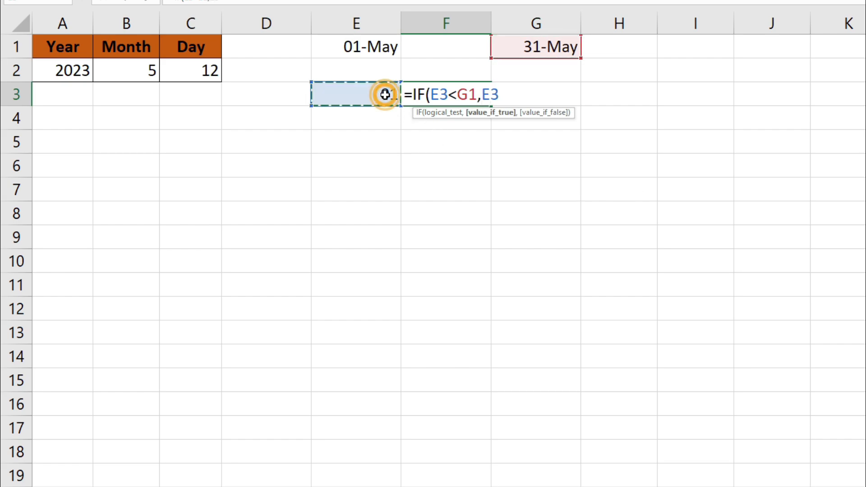
text(=)
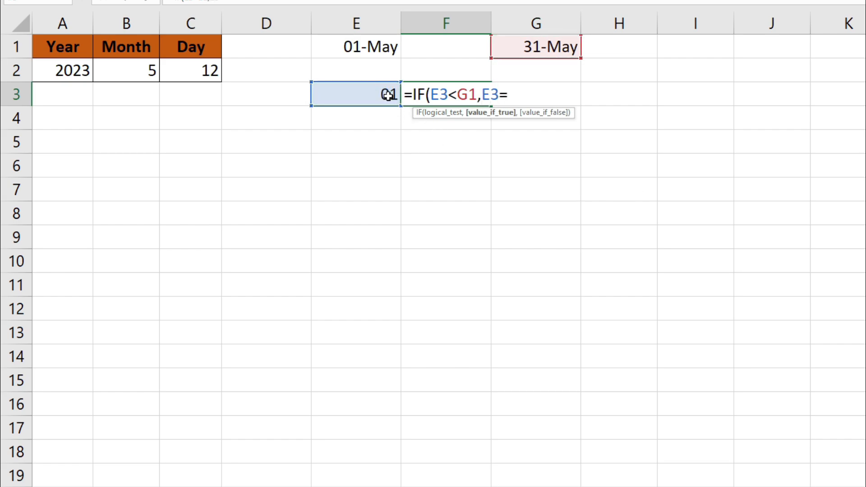
text(1)
text(,)
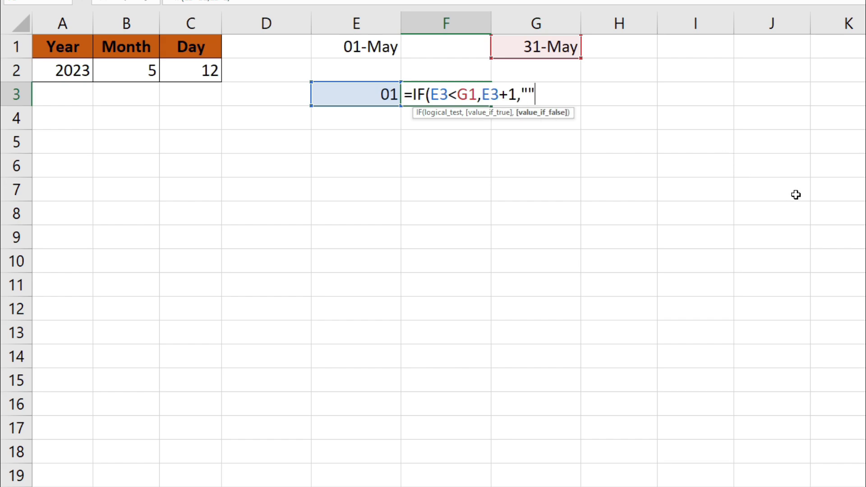
text(""))
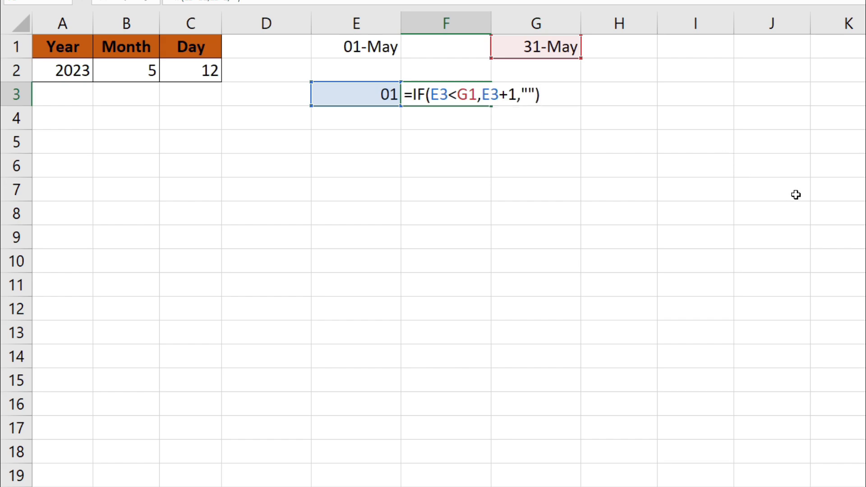
key(Return)
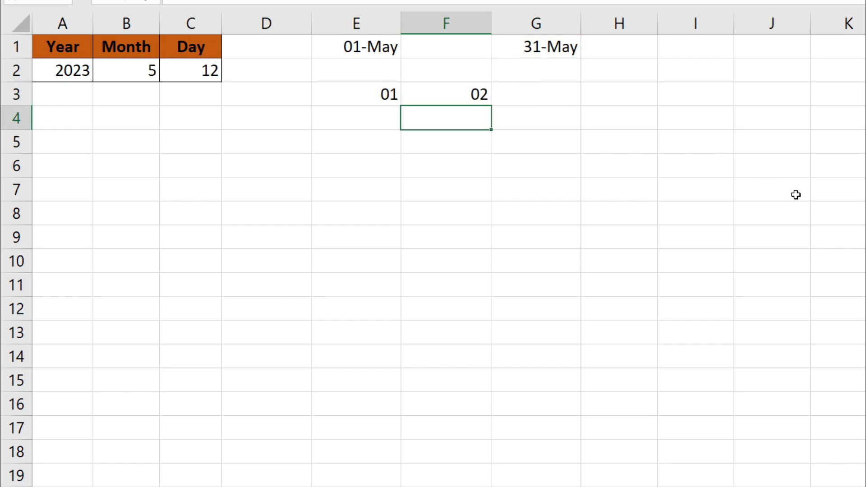
Step: Make the end date reference in the F3 formula absolute as $G$1 and check the edited formula
click(472, 93)
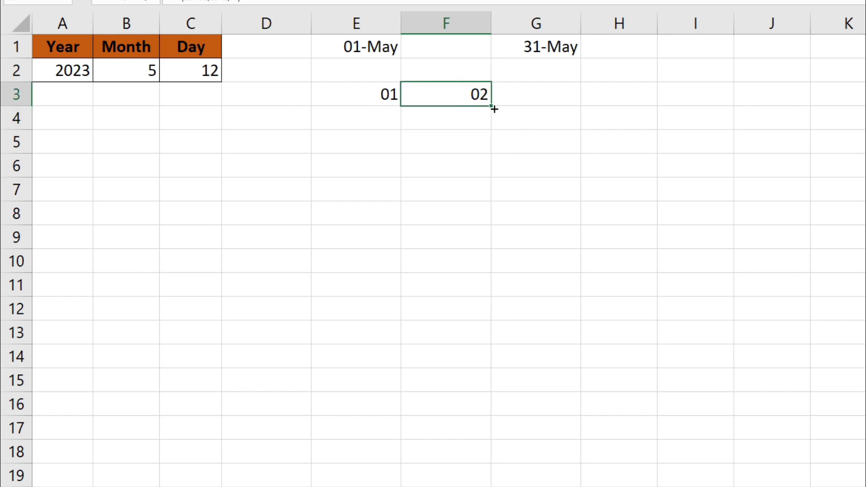
double_click(473, 95)
double_click(465, 95)
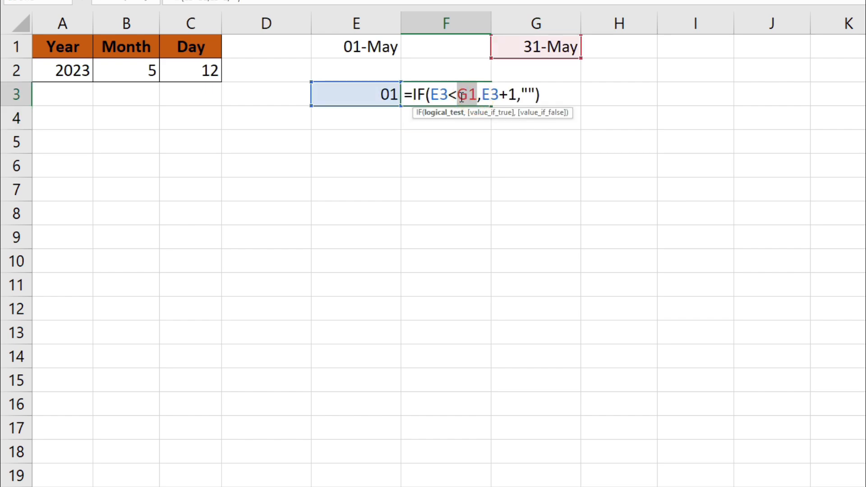
key(F4)
key(Return)
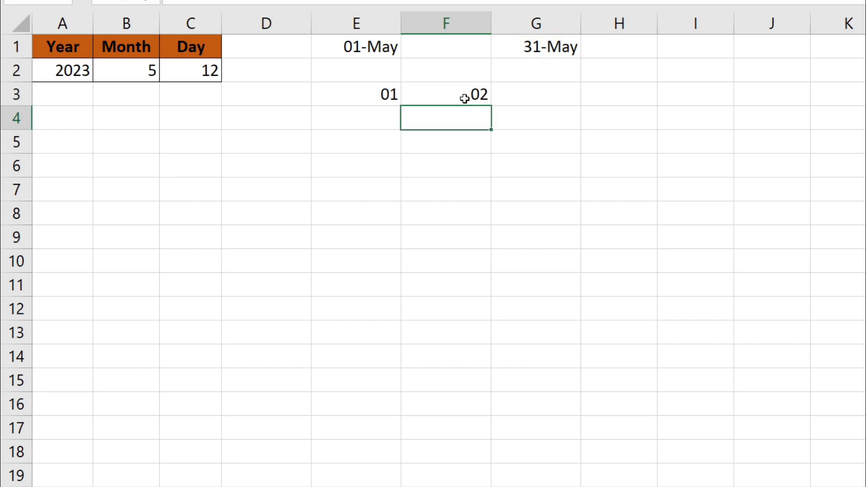
double_click(465, 95)
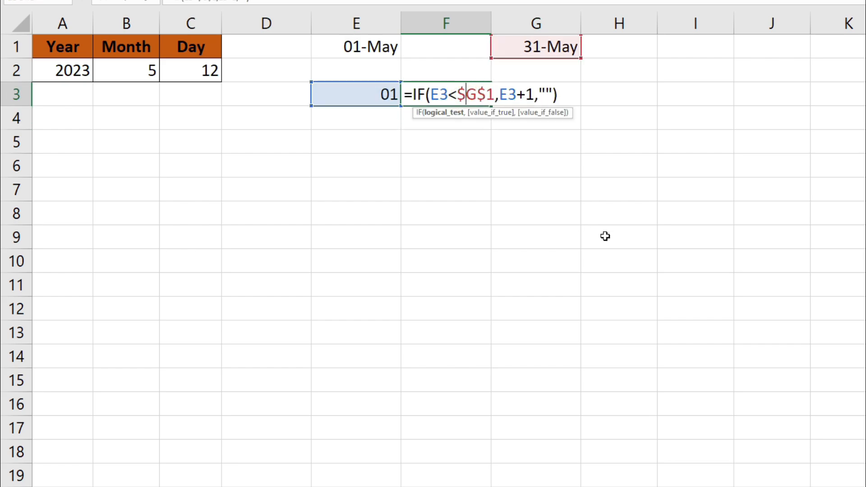
key(Return)
Step: Copy the day formula from F3 across row 3 through AI3
click(464, 95)
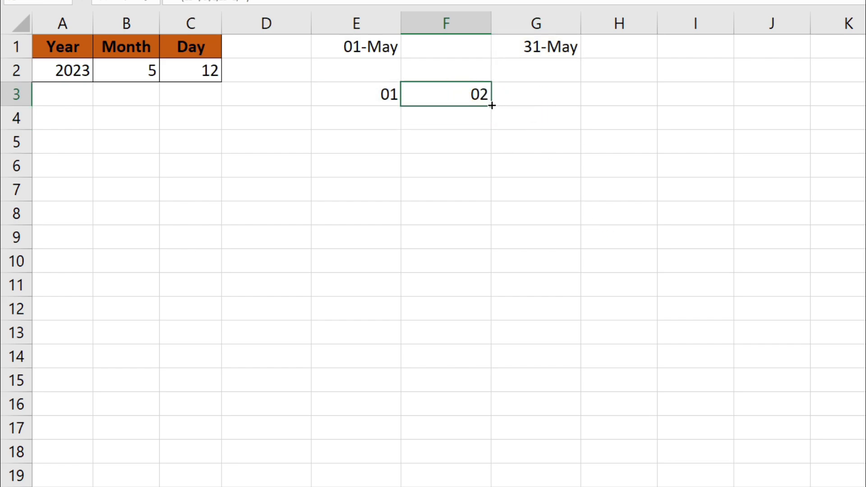
drag(490, 107, 865, 122)
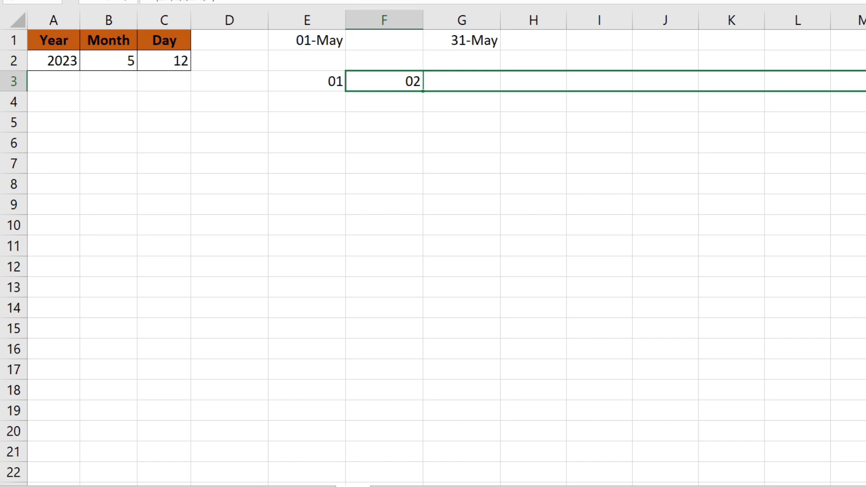
drag(865, 81, 228, 91)
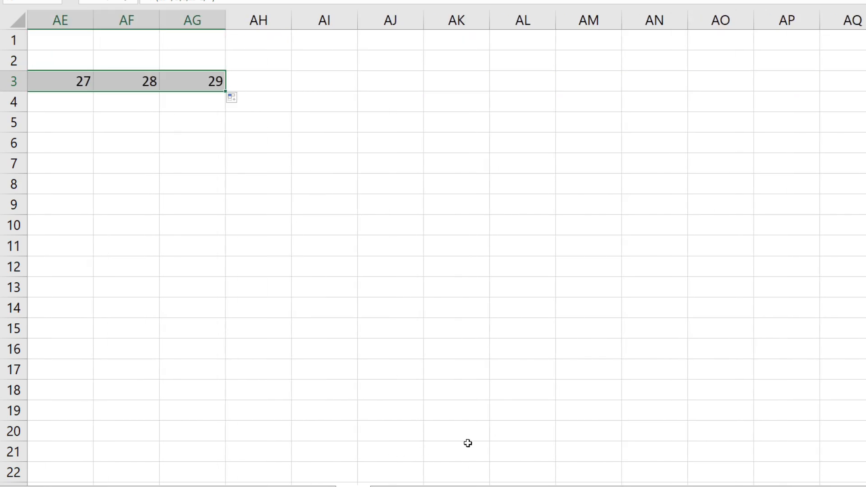
drag(226, 90, 361, 88)
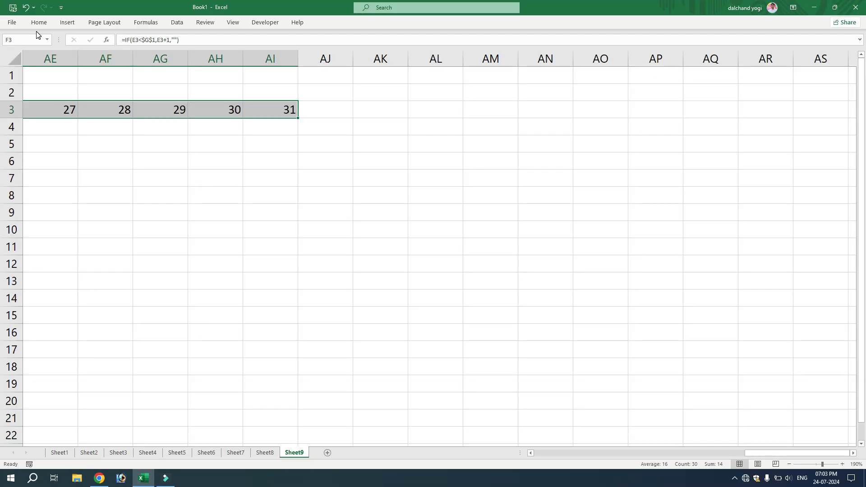
Step: AutoFit the column width of the filled day cells F3 to AI3
click(39, 25)
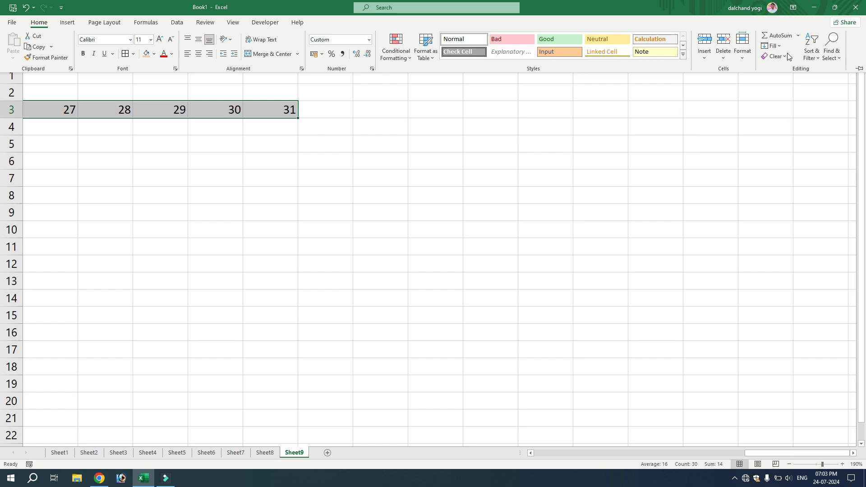
click(743, 57)
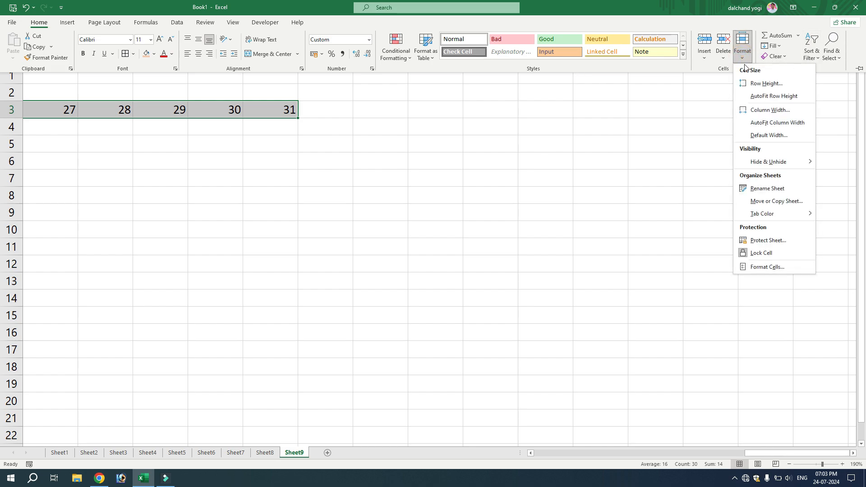
click(777, 123)
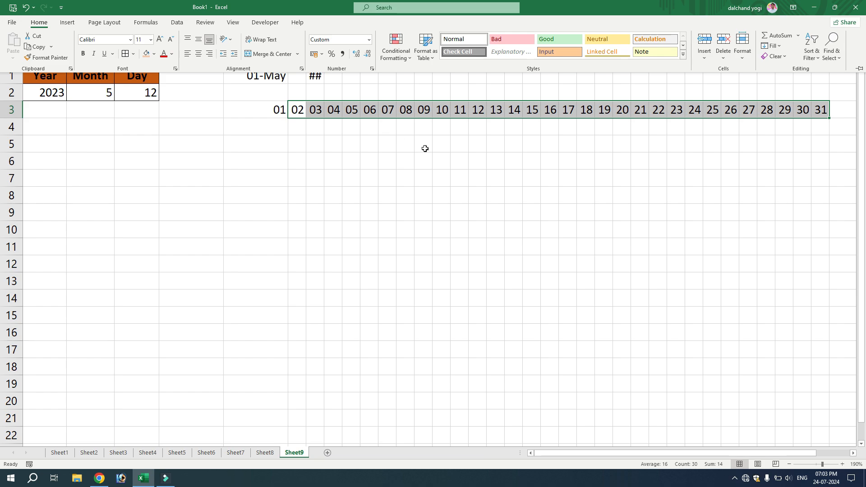
click(434, 148)
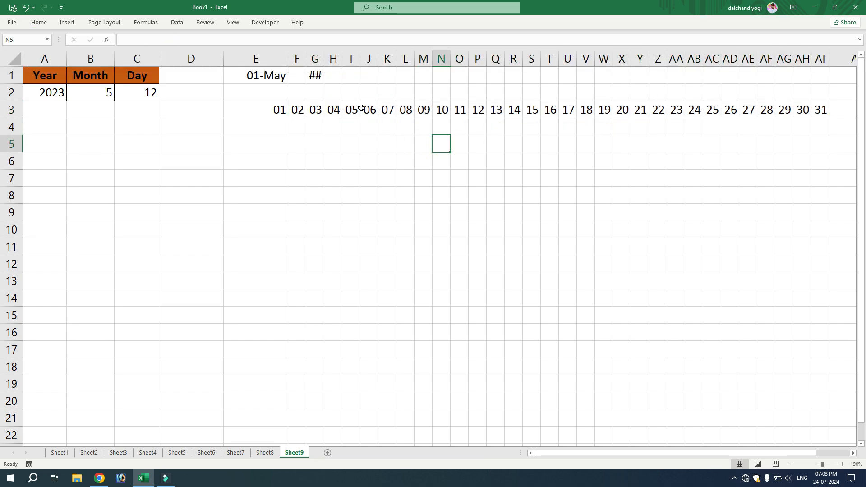
Step: Merge and center the end date across G1:I1, and review the dates and day sequence in columns E to AI
drag(316, 76, 347, 78)
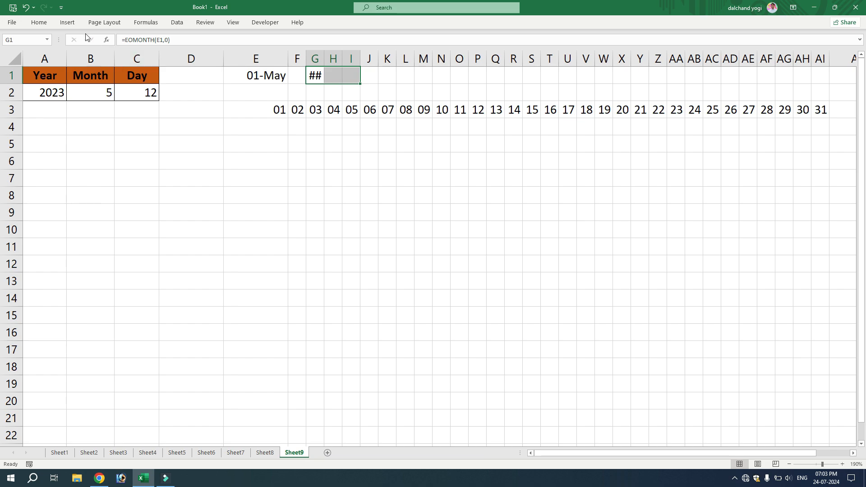
click(38, 22)
click(265, 55)
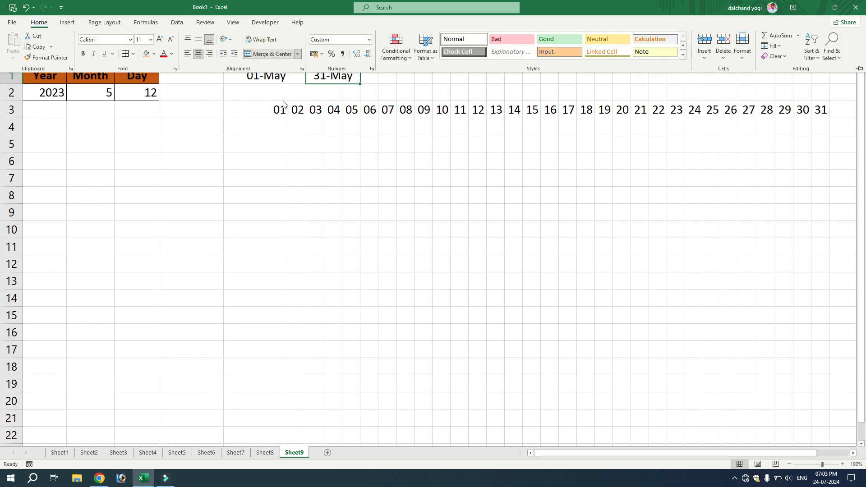
click(332, 160)
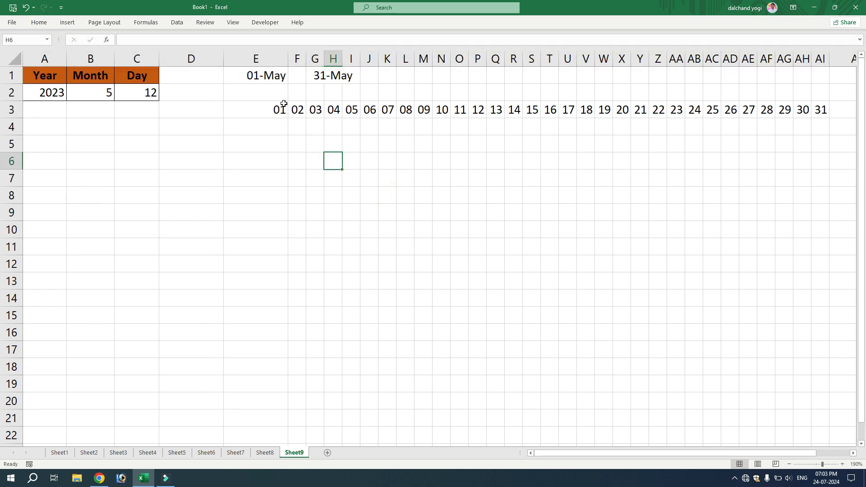
drag(238, 75, 824, 155)
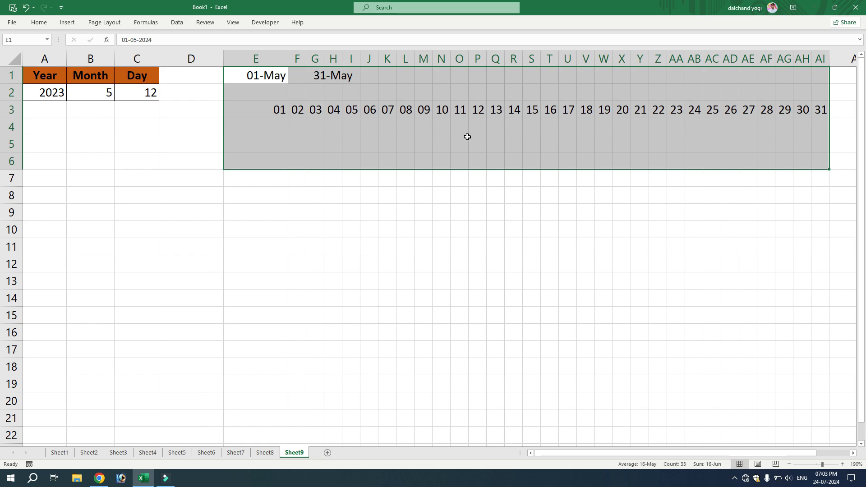
click(425, 130)
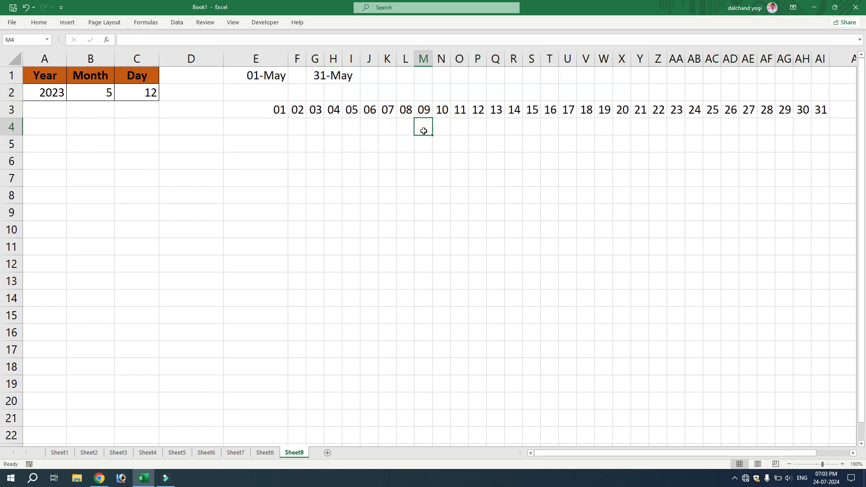